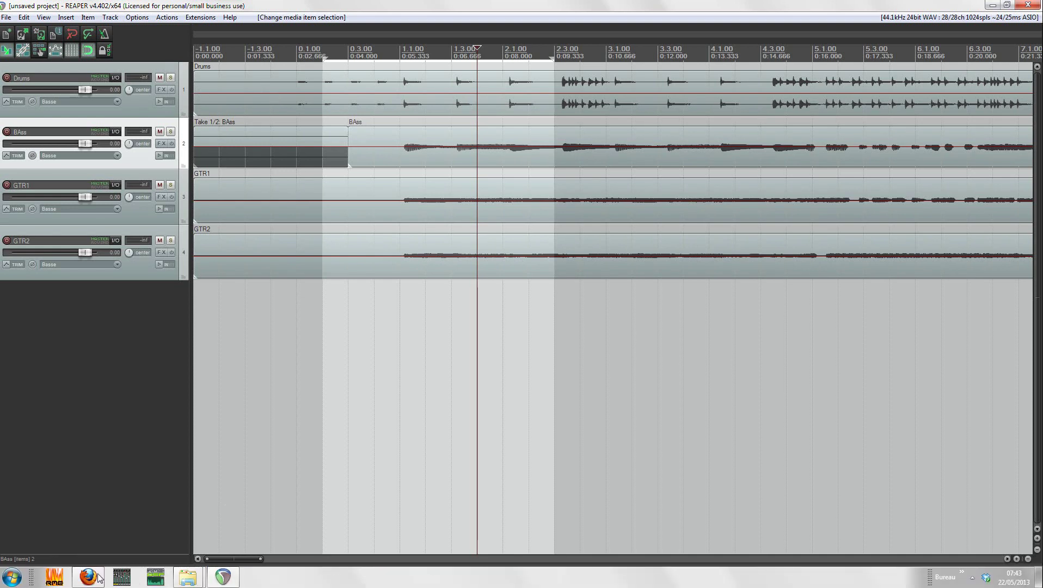
Switch to Firefox and open the REAPER stash from the Resources page of the REAPER website.
left_click(99, 578)
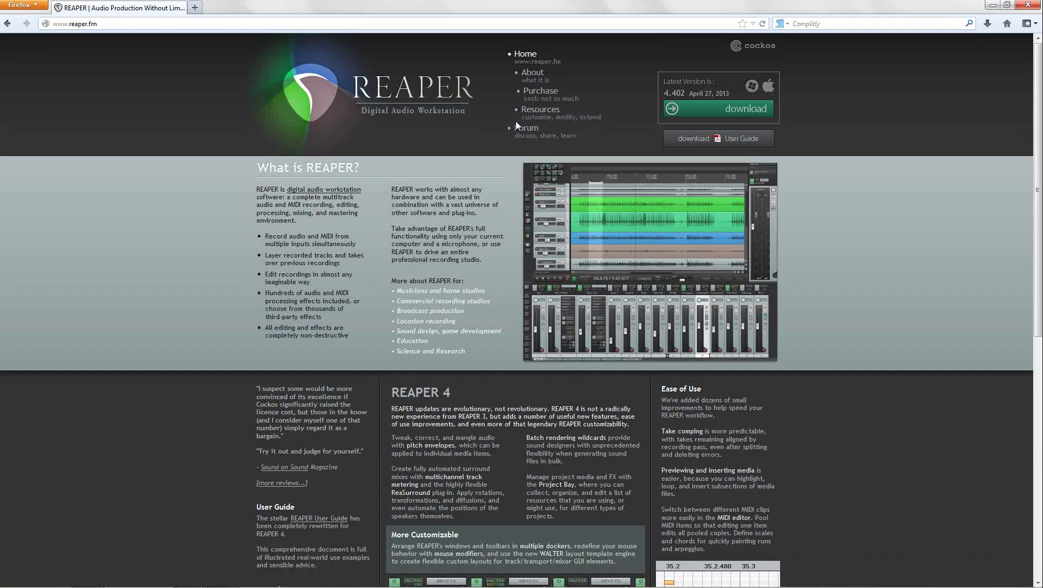
left_click(542, 110)
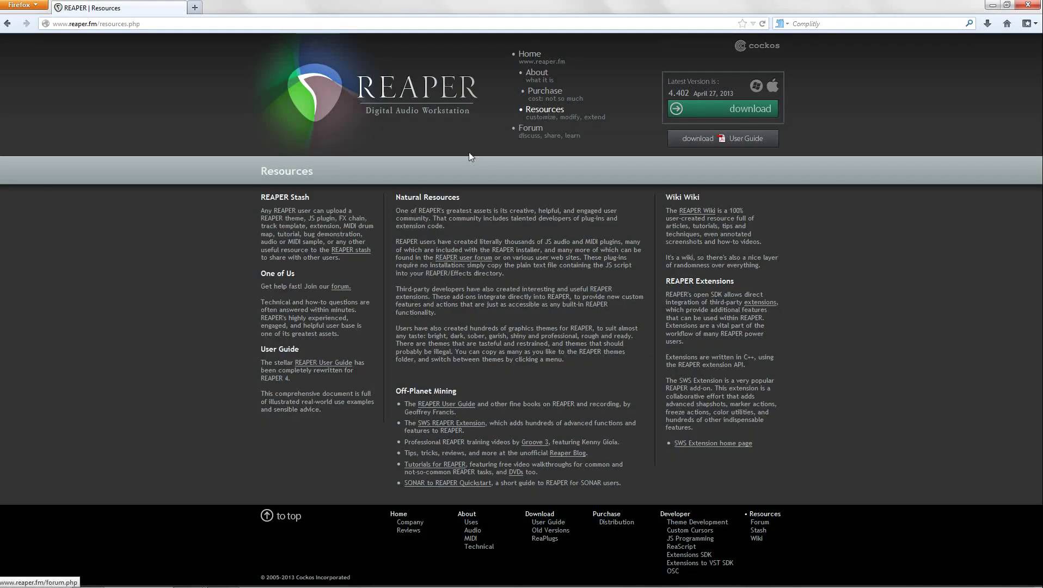
left_click(360, 253)
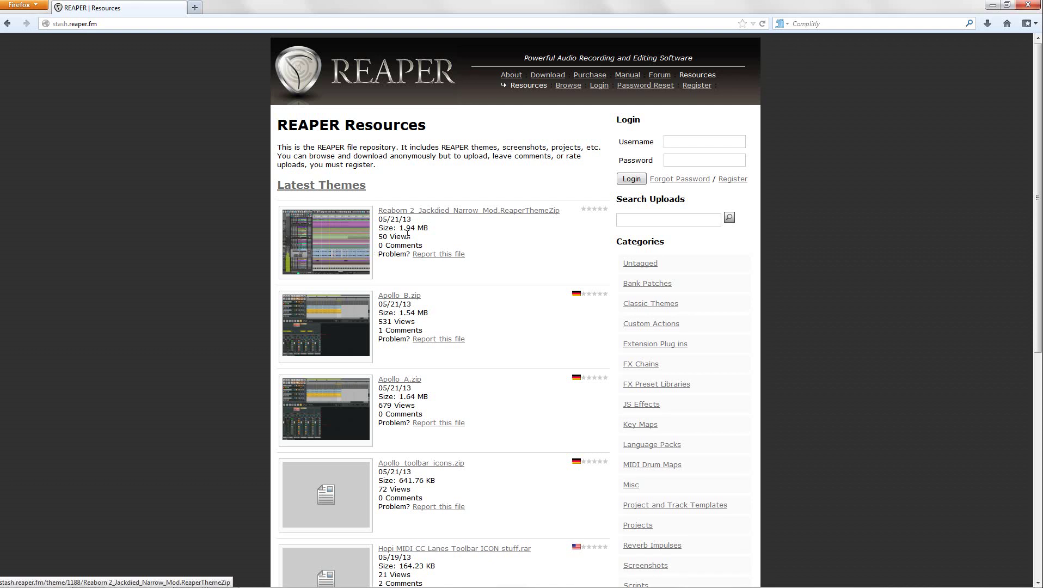
View the Classic Themes category in the stash, and switch to the Themes category.
left_click(645, 303)
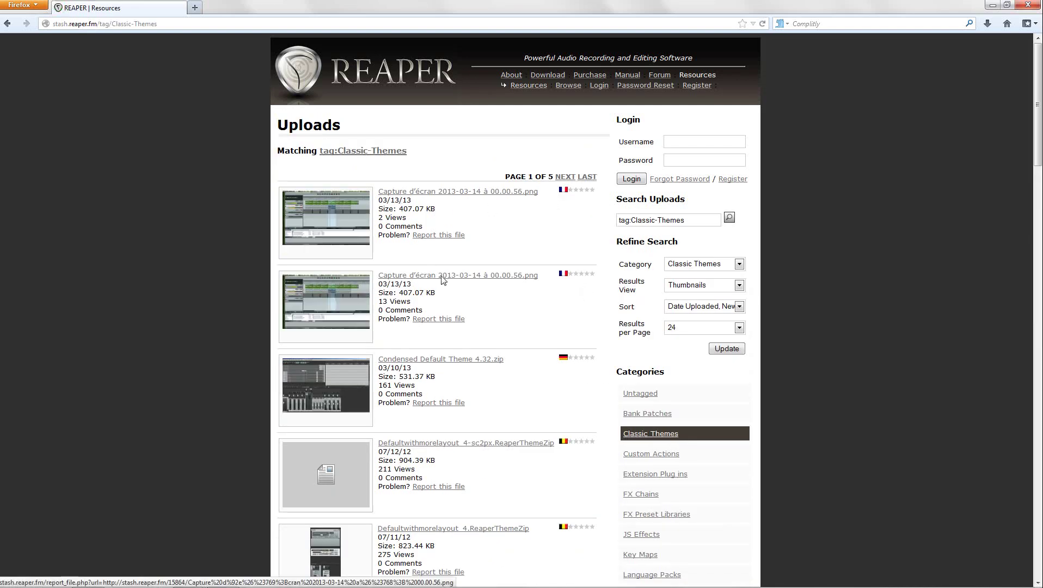
left_click_drag(1037, 149, 1024, 261)
left_click(677, 261)
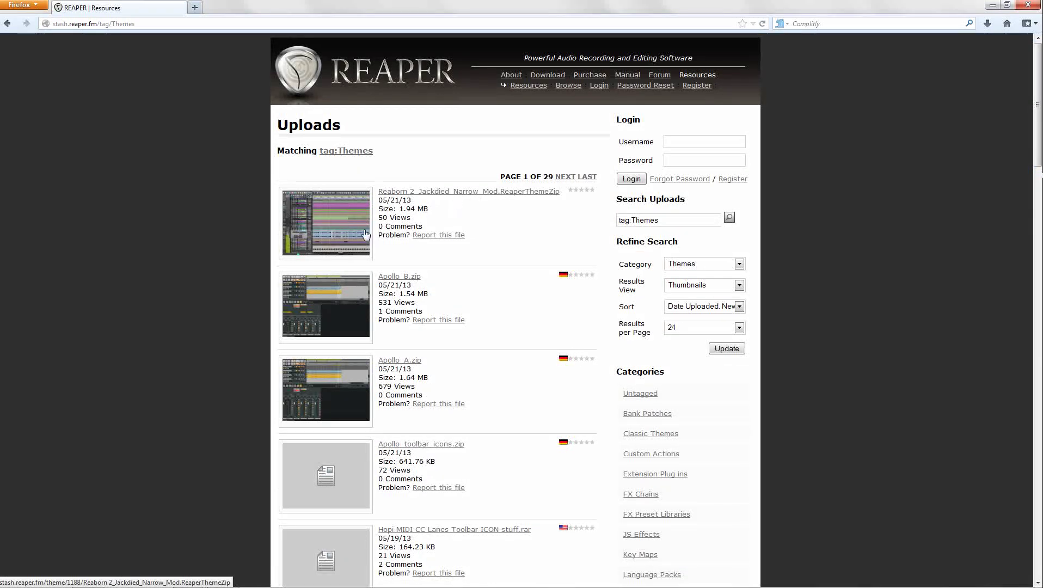
Browse the first page of uploaded themes, examining their thumbnails and file names.
scroll(365, 236, "down", 4)
scroll(365, 235, "down", 4)
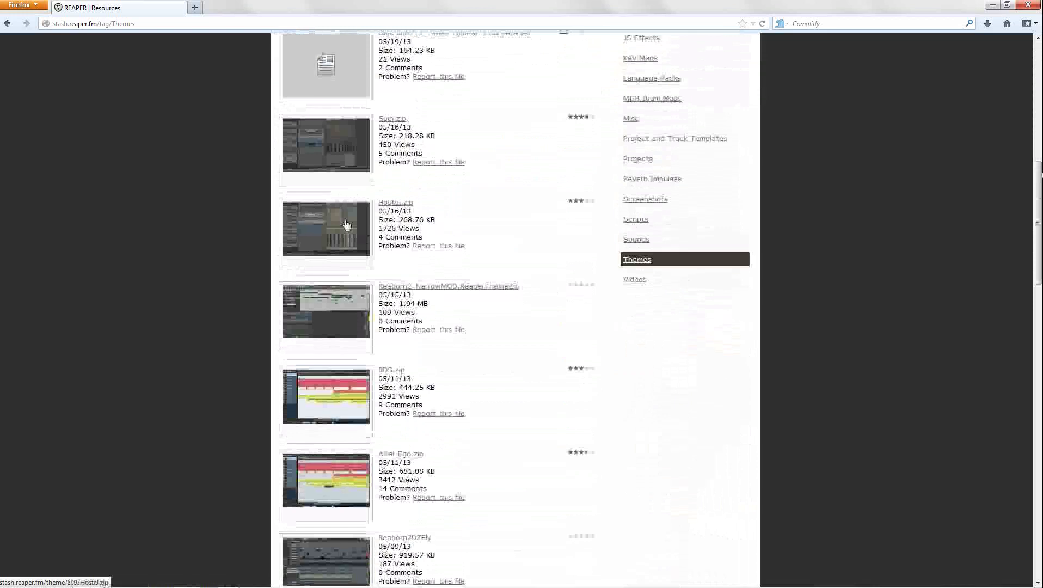
scroll(364, 220, "down", 3)
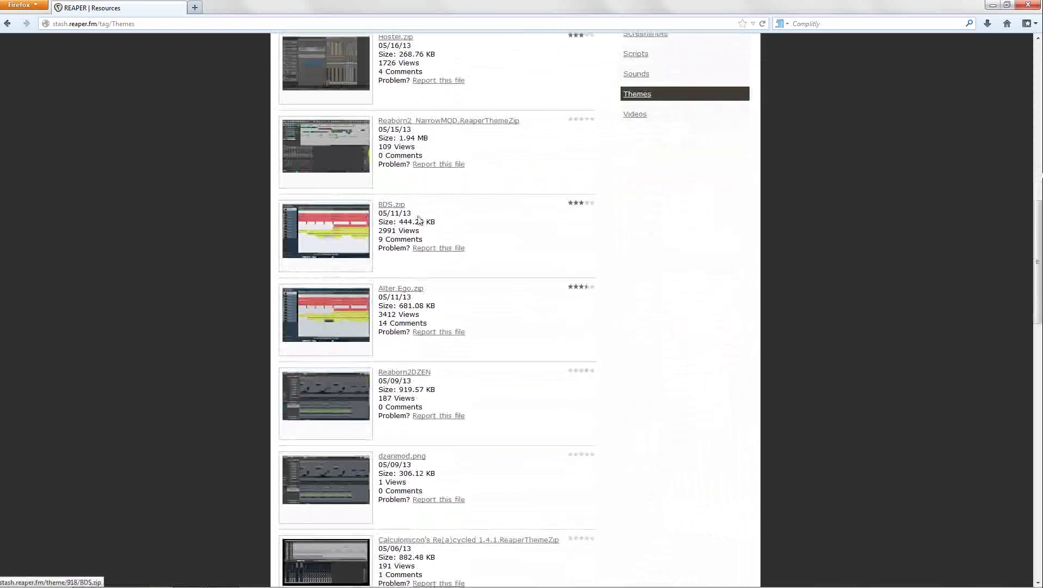
scroll(477, 234, "down", 3)
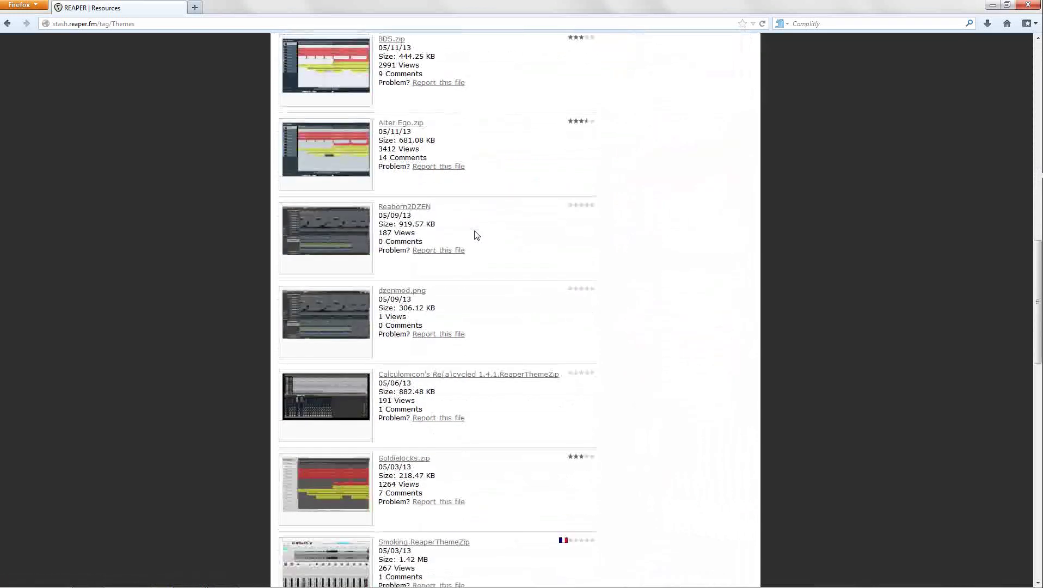
scroll(476, 234, "down", 3)
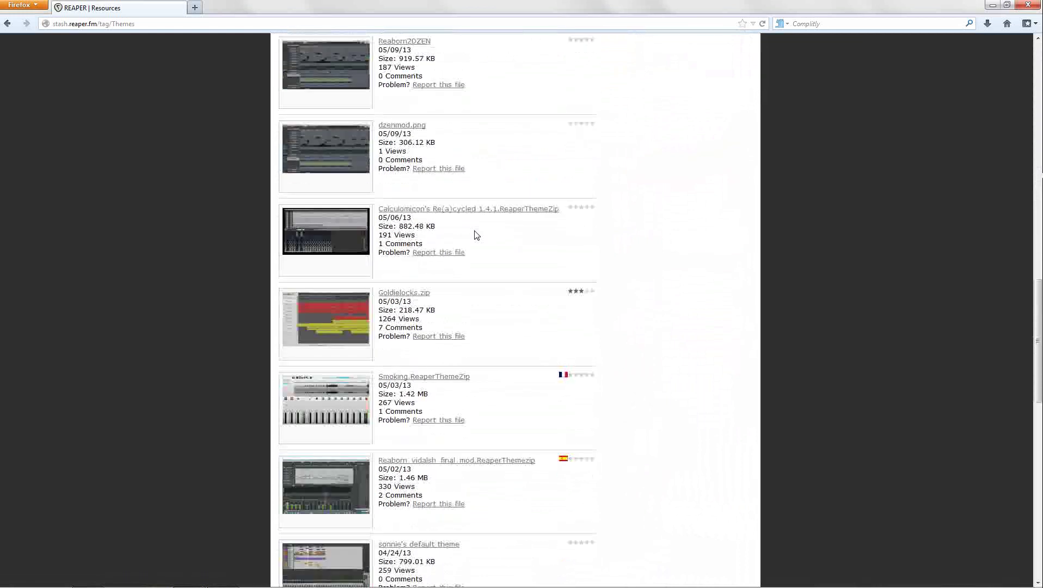
scroll(476, 235, "down", 6)
scroll(476, 234, "down", 3)
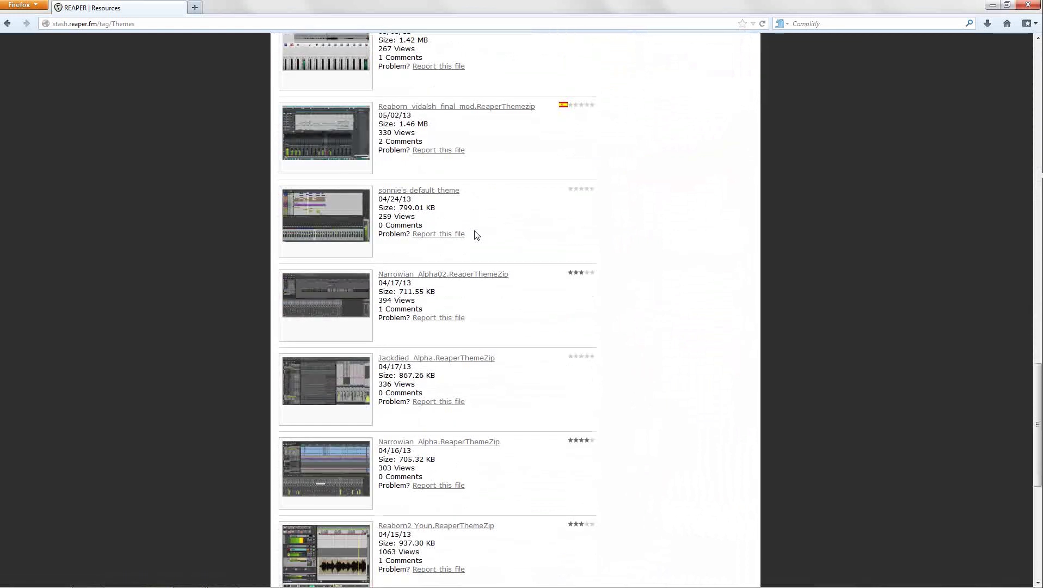
scroll(477, 234, "up", 5)
scroll(476, 234, "up", 15)
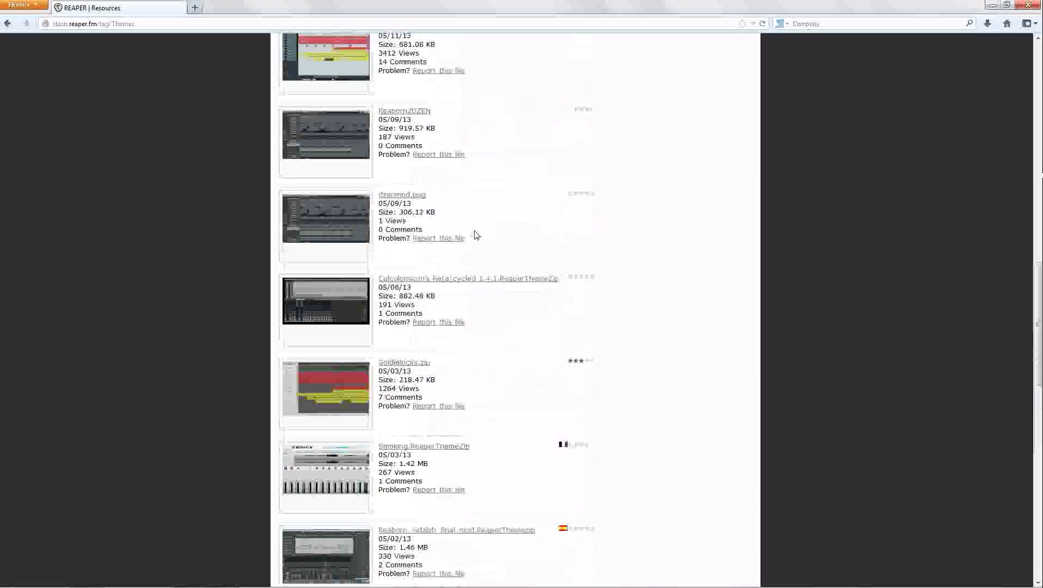
scroll(476, 235, "up", 4)
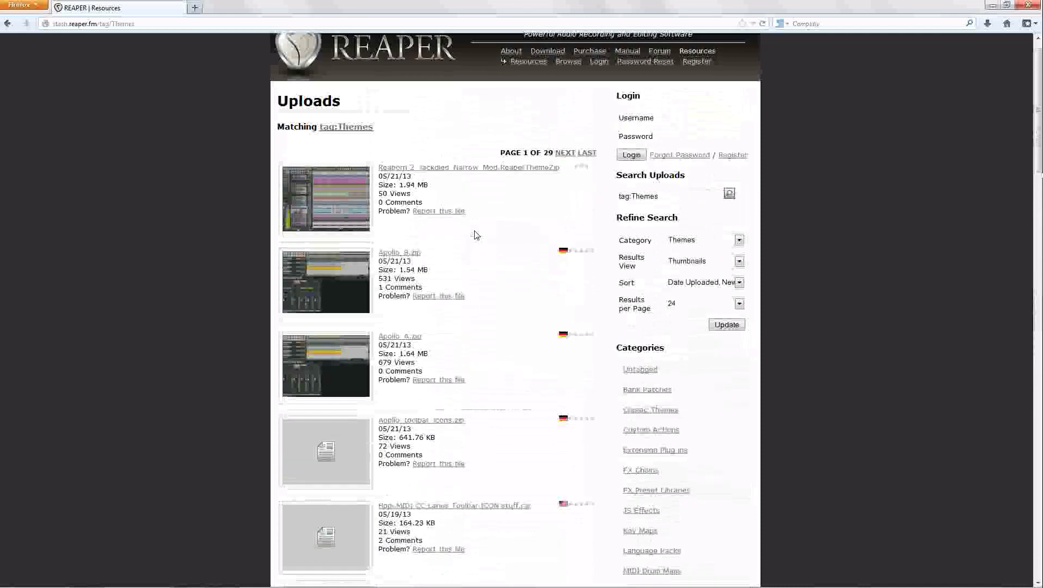
Minimize the browser to return to REAPER and apply the Default_3.0 theme.
left_click(992, 5)
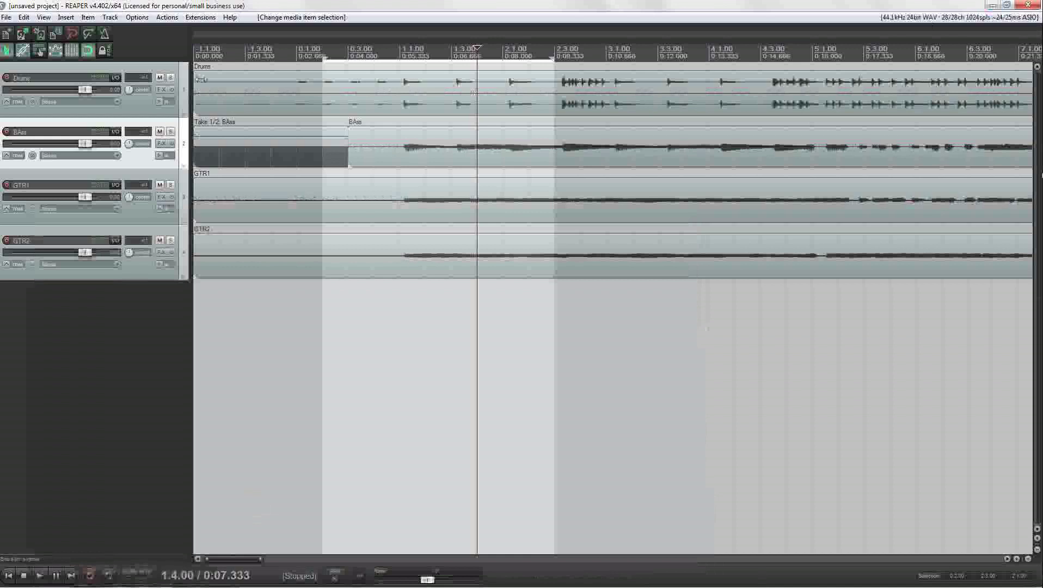
left_click(142, 21)
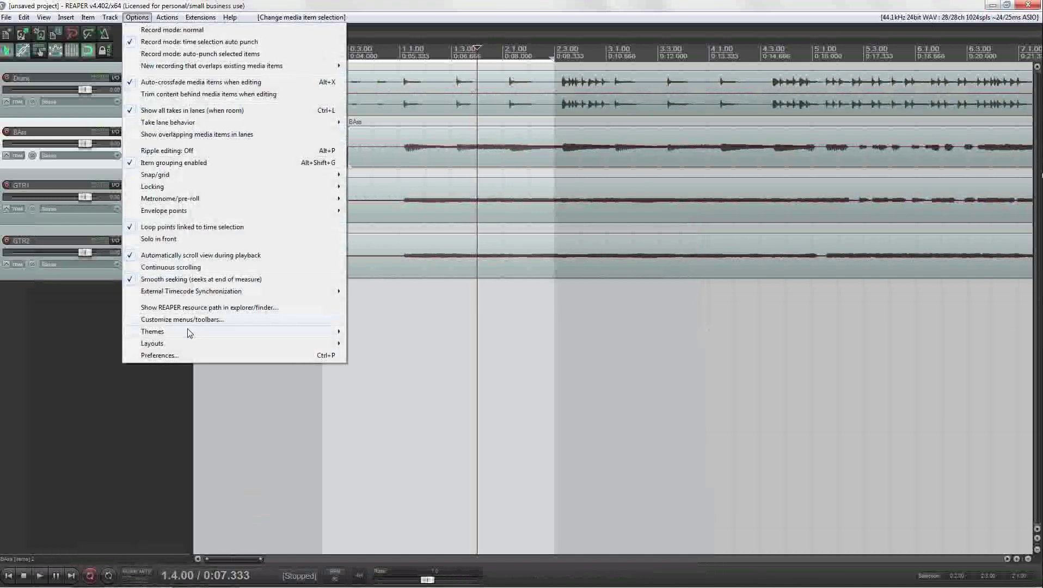
mouse_move(221, 332)
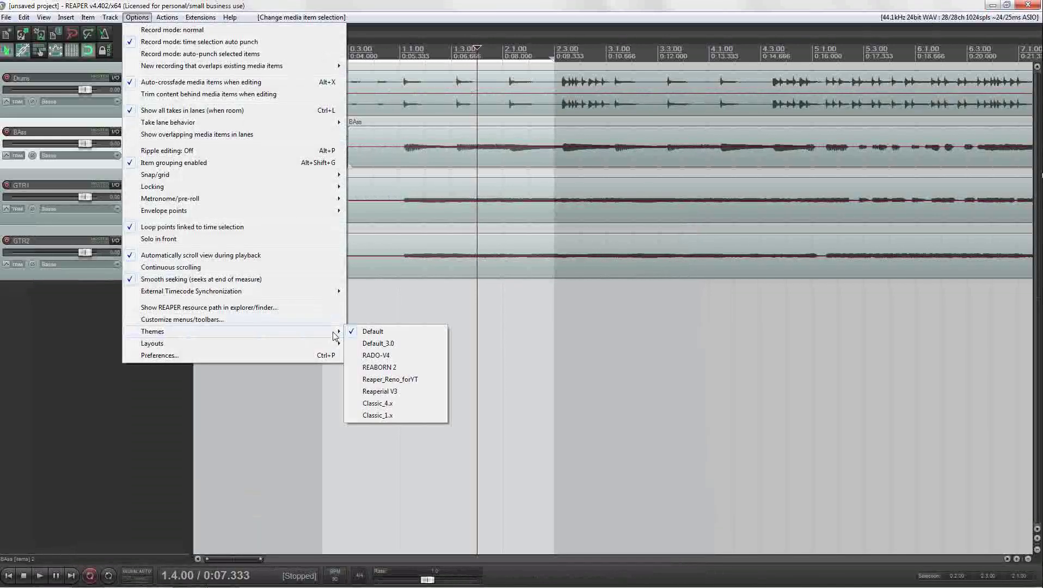
left_click(382, 344)
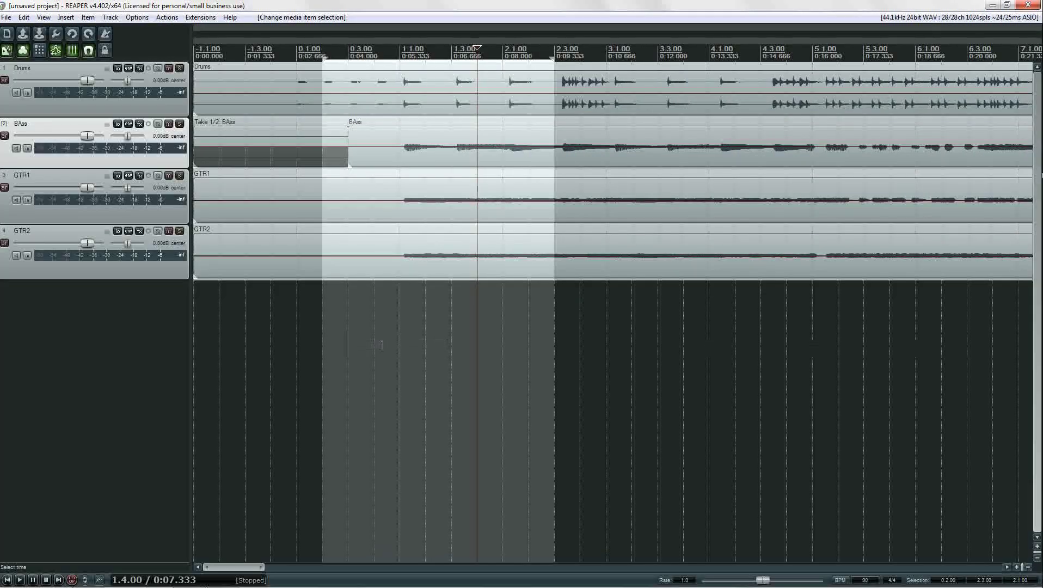
Switch the interface to the RADO-V4 theme.
left_click(136, 17)
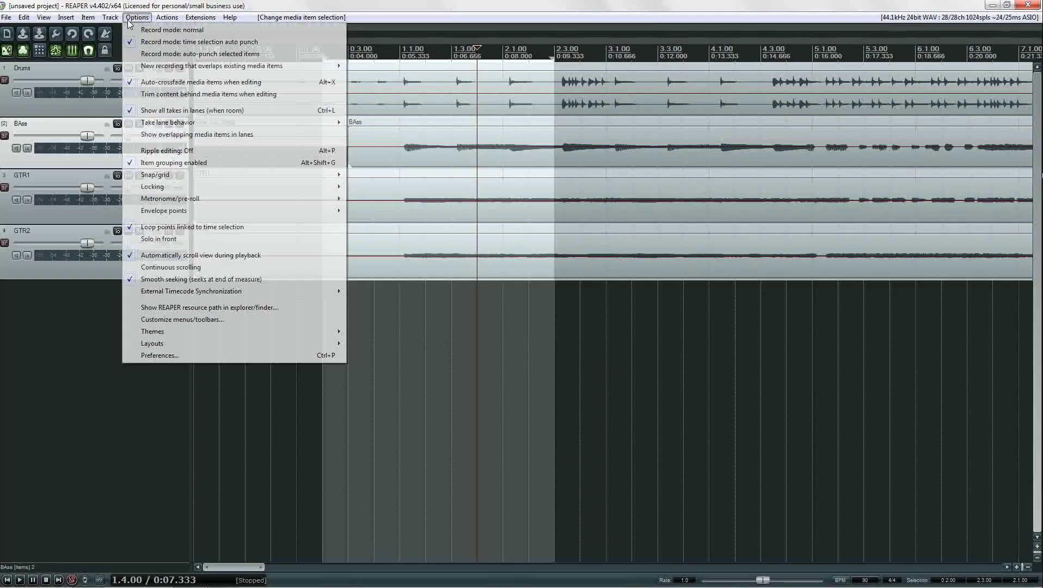
mouse_move(330, 332)
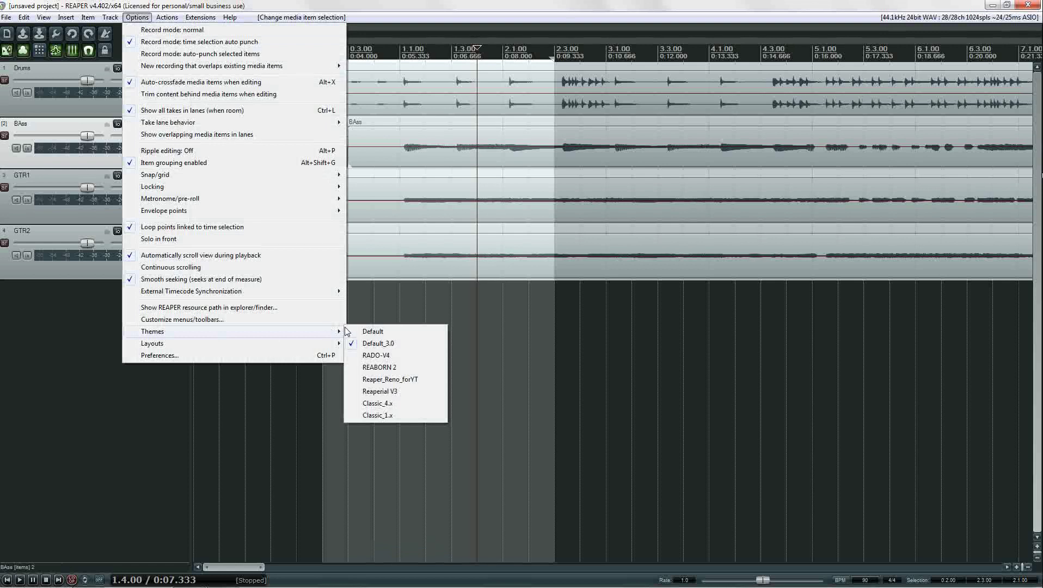
left_click(375, 355)
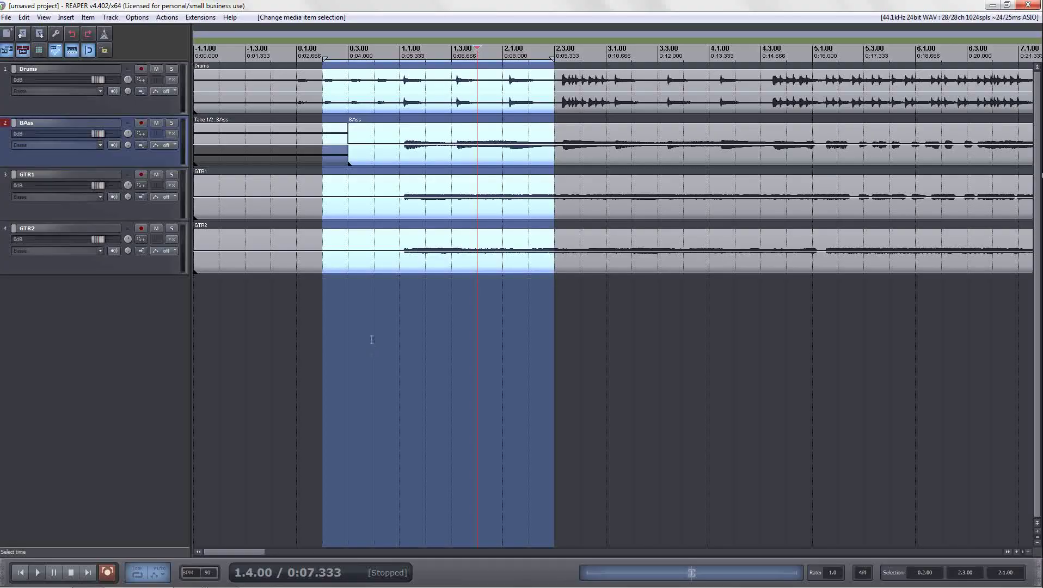
Apply the REABORN 2 theme and show the mixer.
left_click(137, 17)
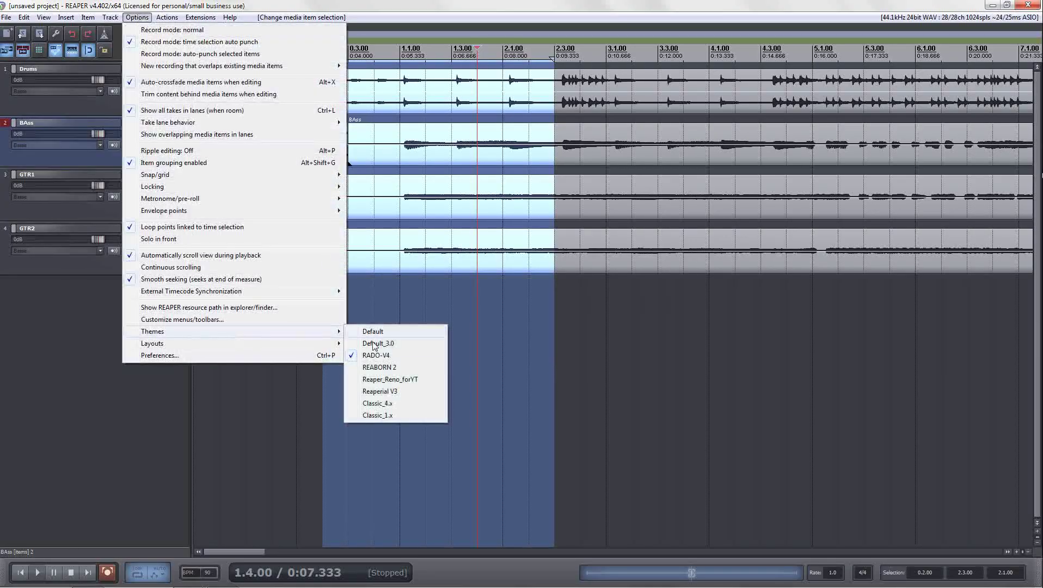
left_click(382, 367)
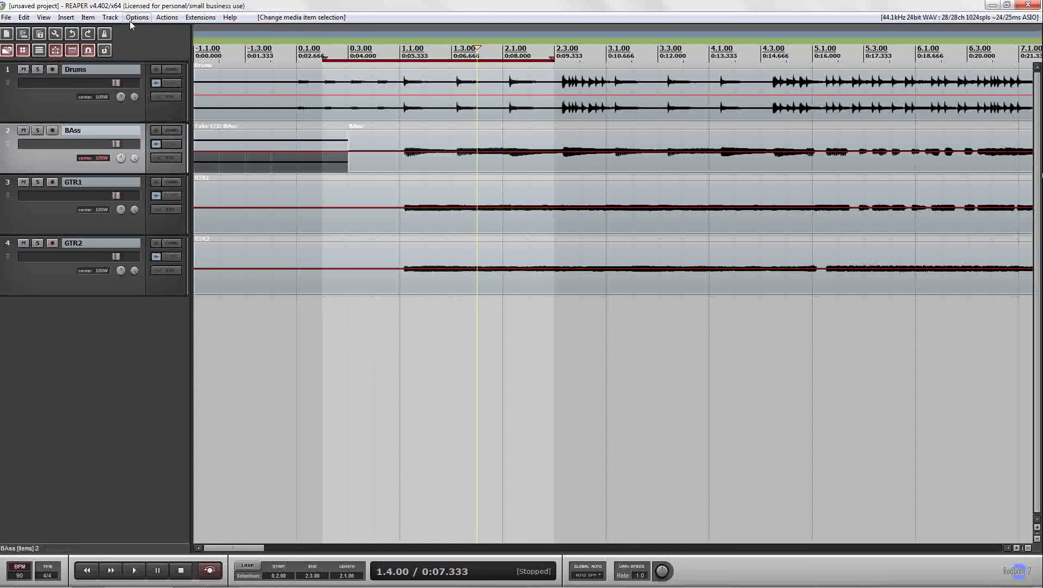
left_click(43, 17)
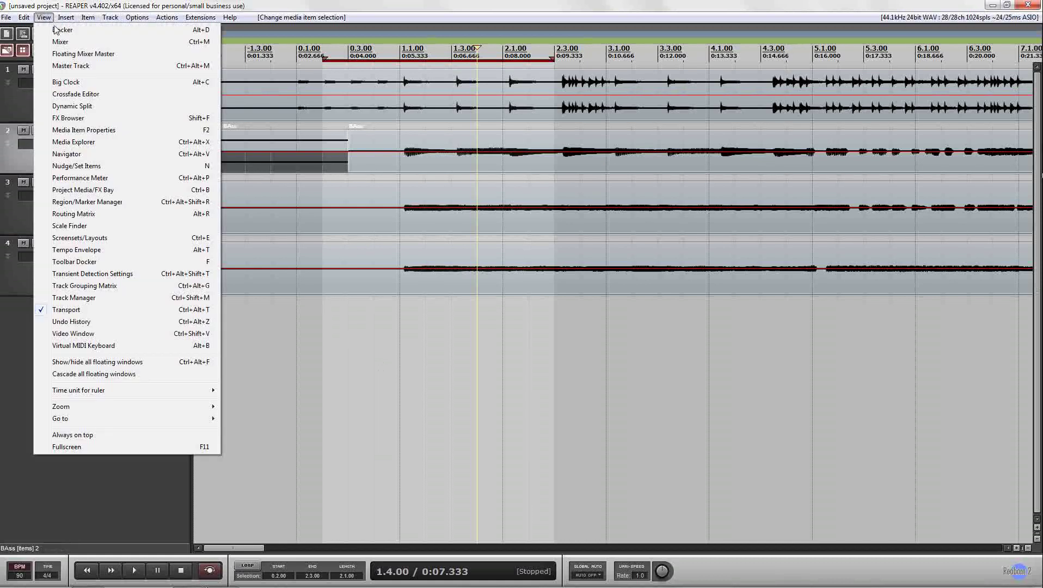
left_click(63, 42)
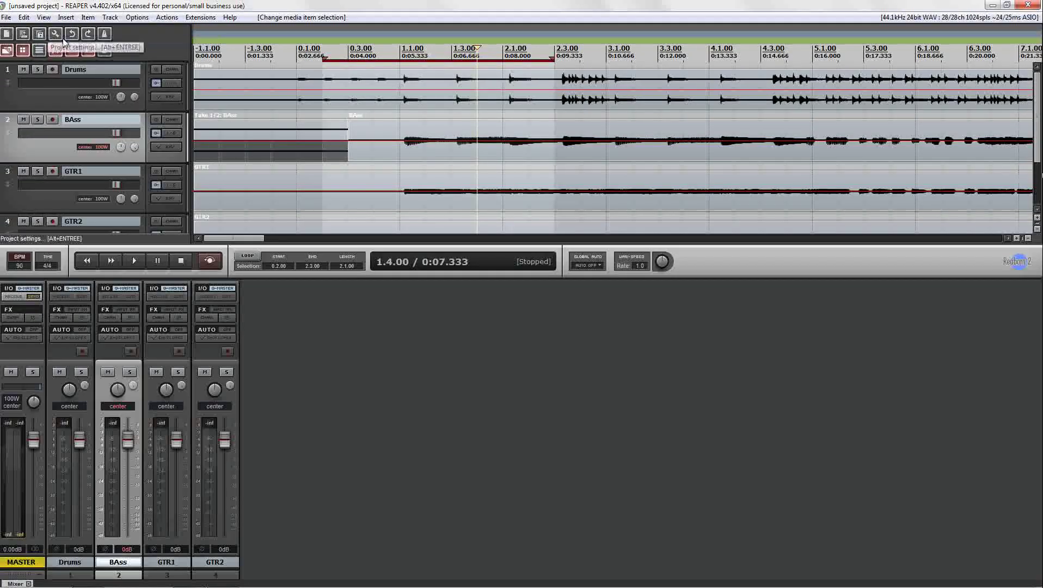
Change the interface theme to Reaper_Reno_forYT.
left_click(142, 20)
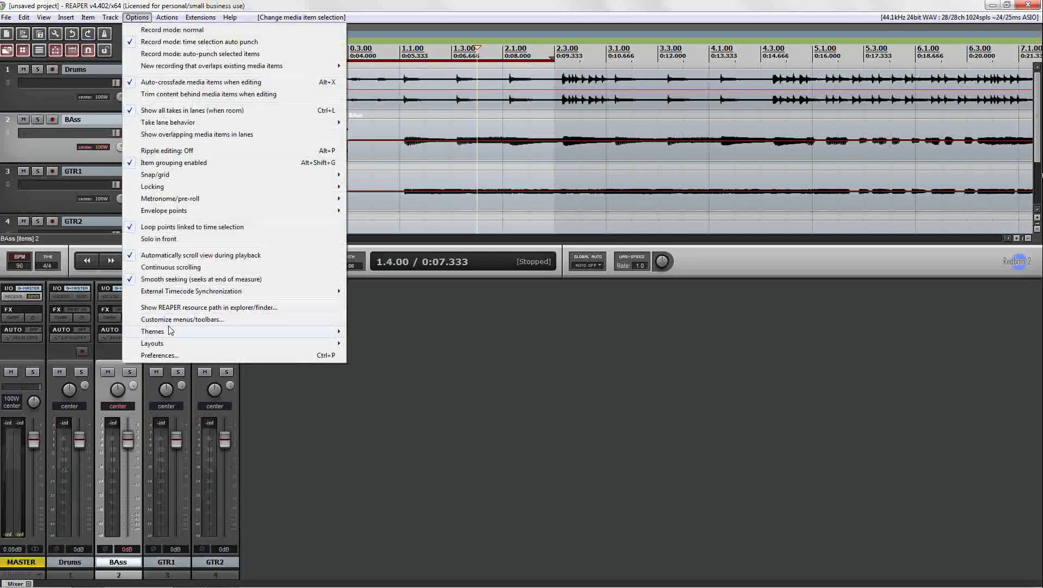
mouse_move(172, 328)
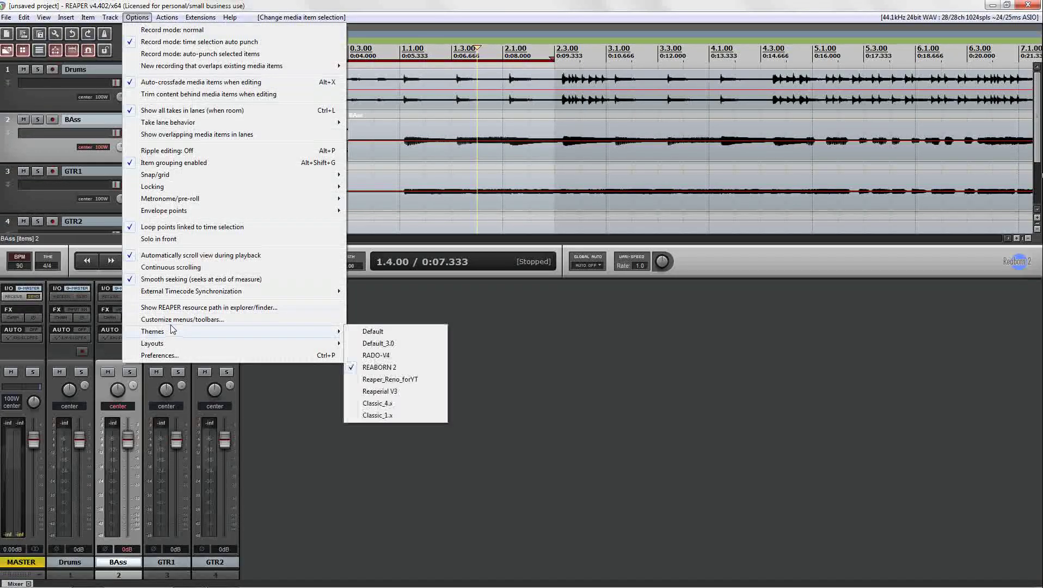
left_click(383, 379)
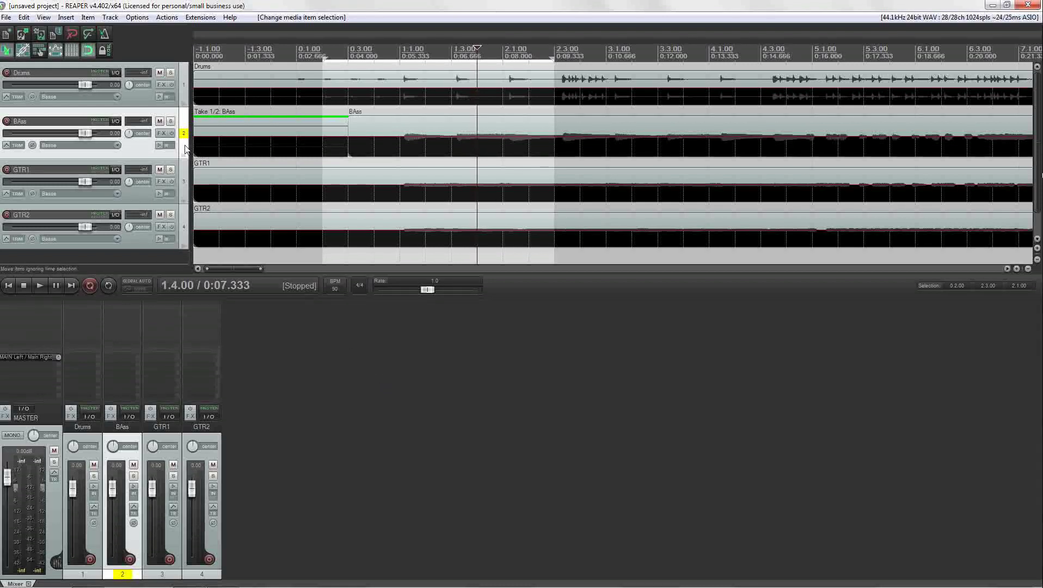
Apply the Reaperial V3 theme to the interface.
left_click(137, 16)
mouse_move(194, 331)
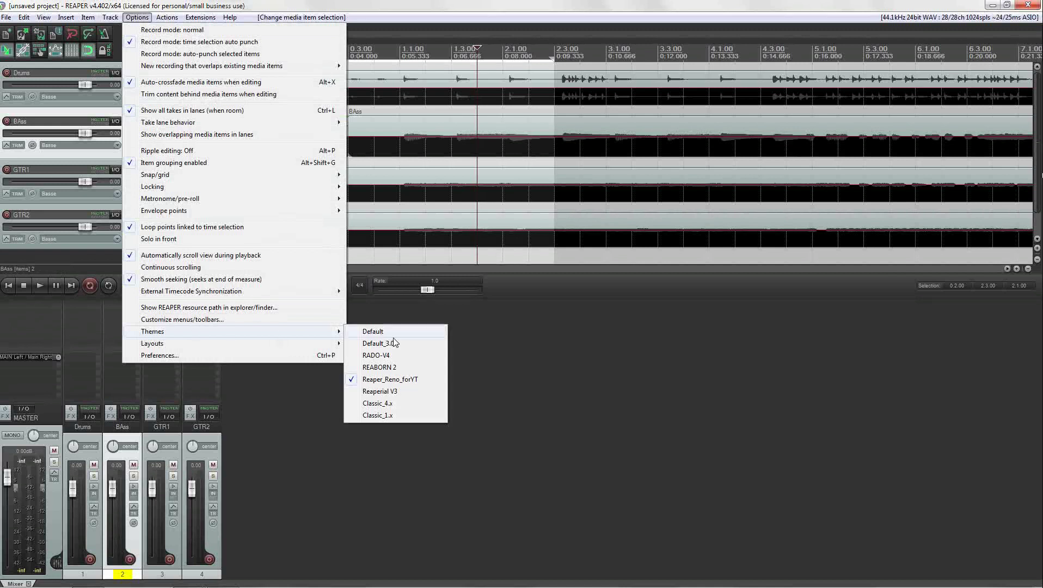
left_click(387, 392)
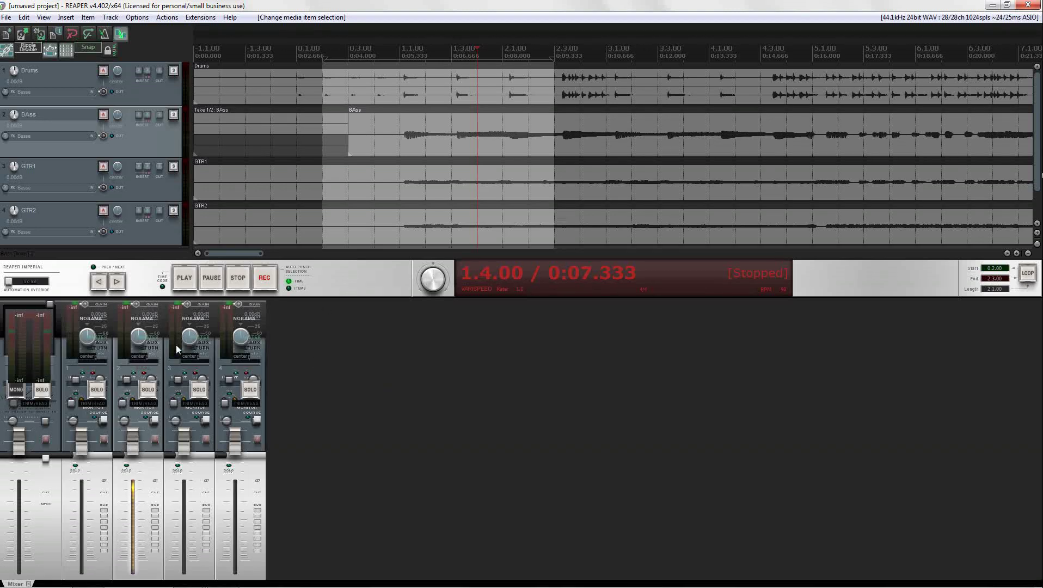
Set the interface back to the Default theme.
left_click(137, 17)
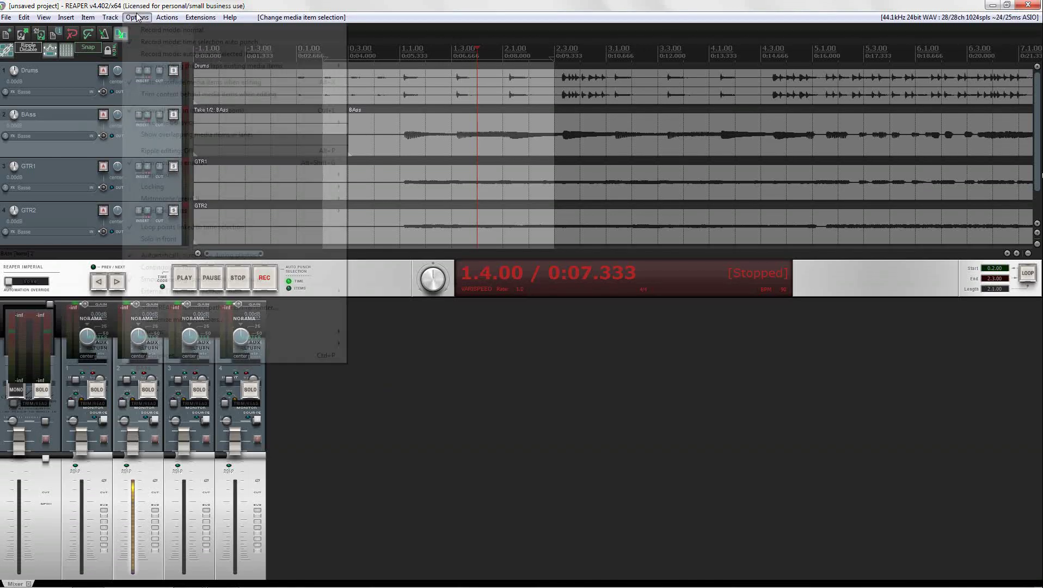
mouse_move(338, 333)
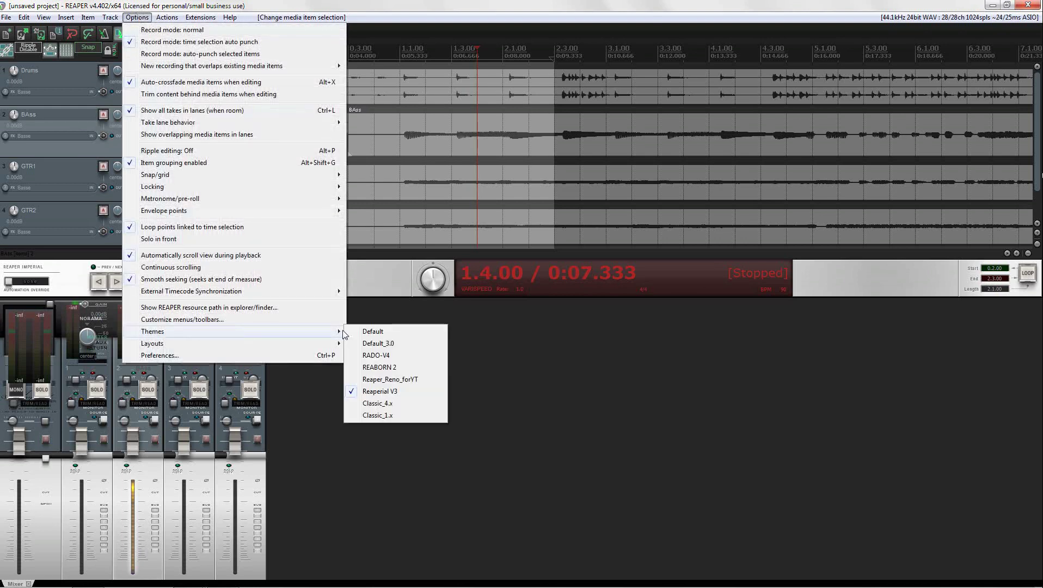
left_click(370, 332)
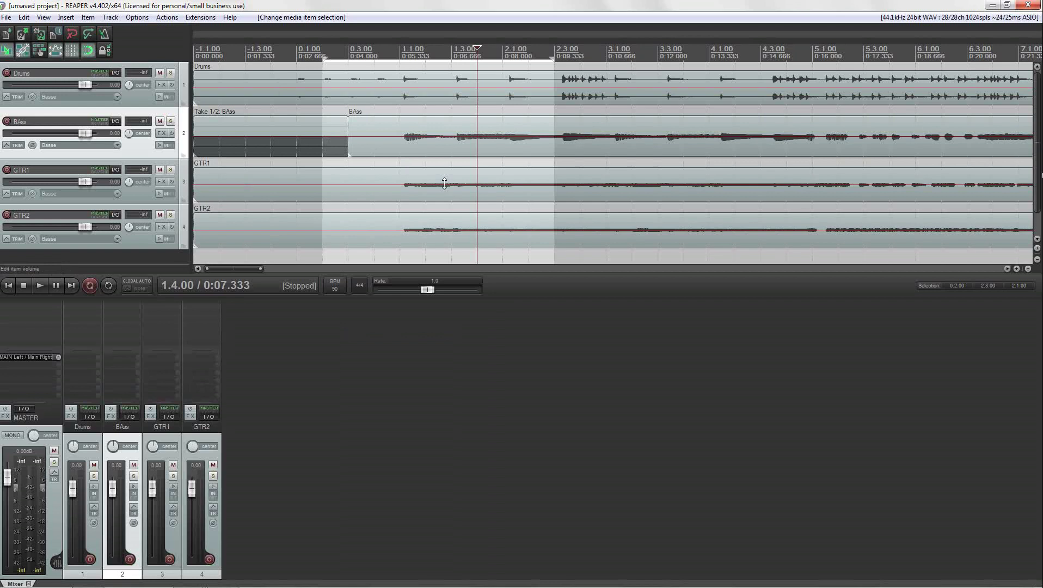
Switch to Windows Explorer, bring up the REAPER TUTORIAL and theme folder windows, and select the ColorThemes folder.
mouse_move(321, 586)
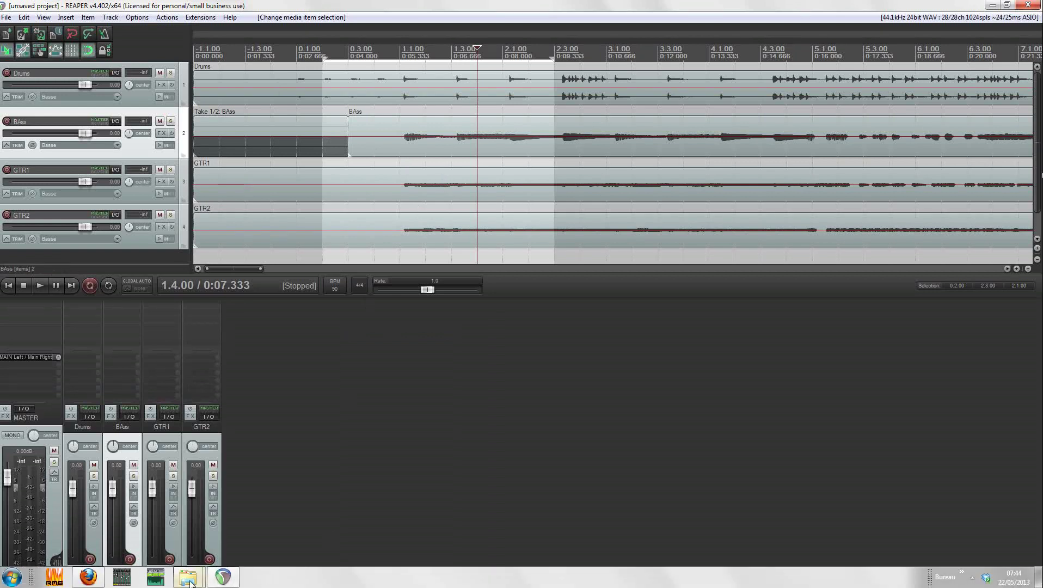
mouse_move(190, 582)
left_click(175, 533)
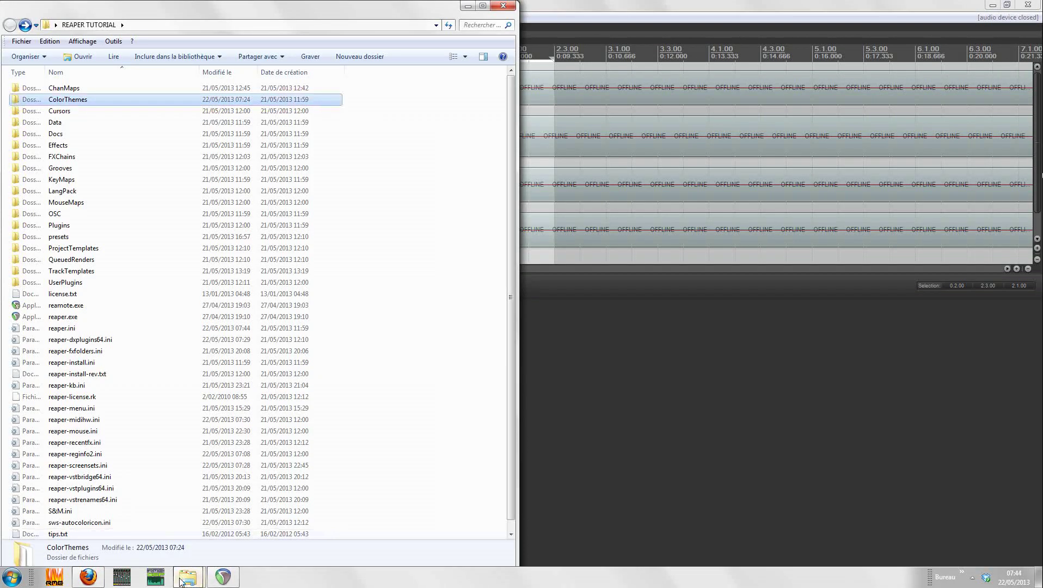
left_click(246, 526)
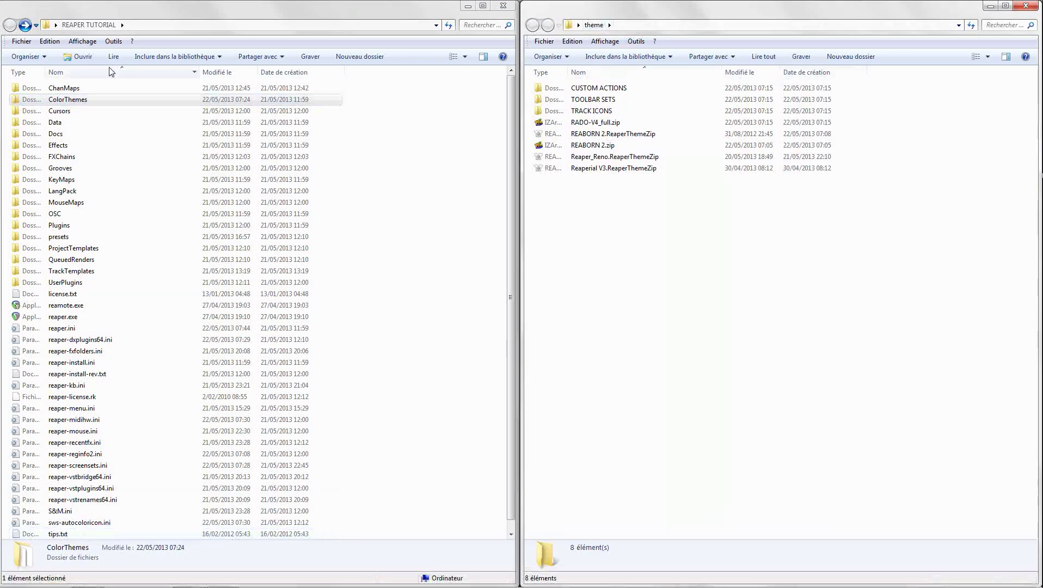
left_click(69, 100)
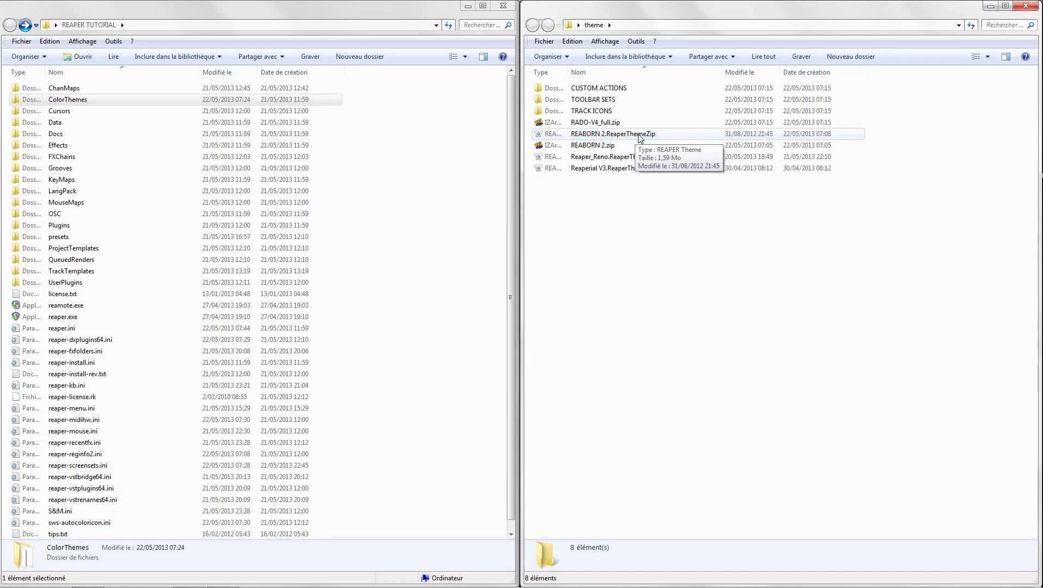
Open the ColorThemes folder to check the installed theme files, and minimize both Explorer windows to return to REAPER.
left_click(157, 101)
double_click(80, 105)
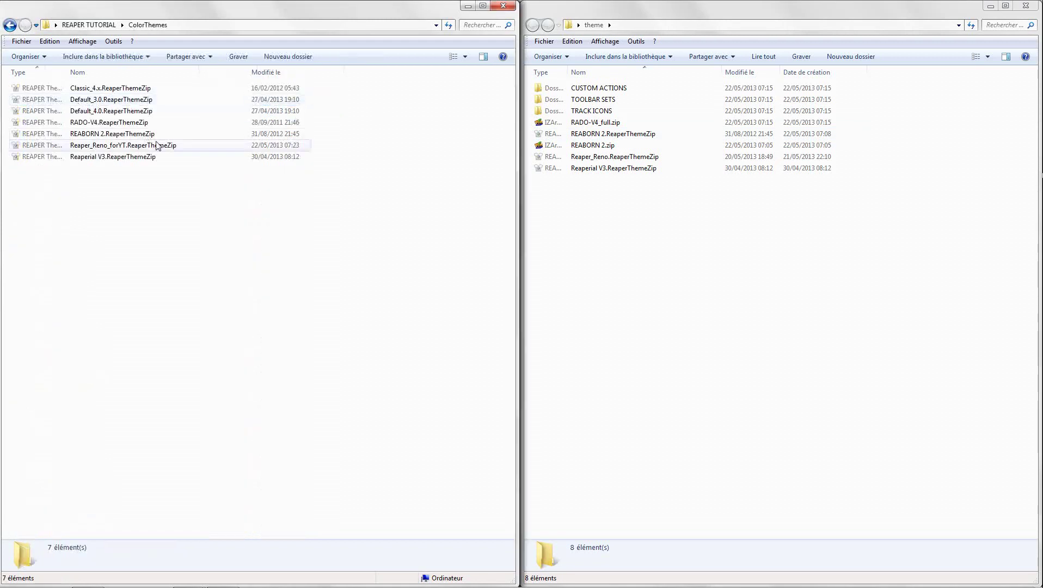
left_click(467, 5)
left_click(990, 6)
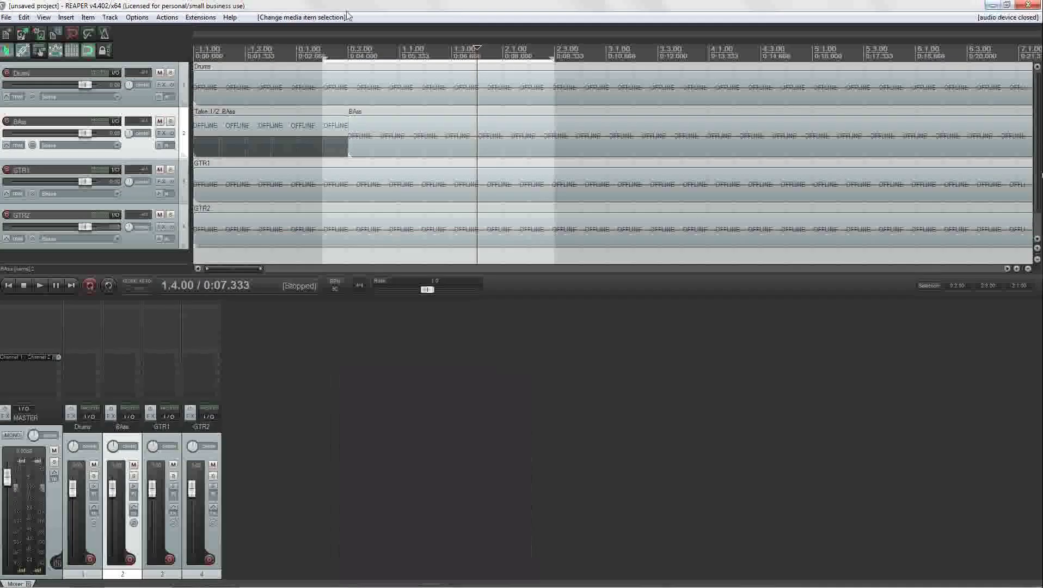
Check the list of installed themes and the theme and layout settings in Screensets/Layouts, and close the window.
left_click(143, 17)
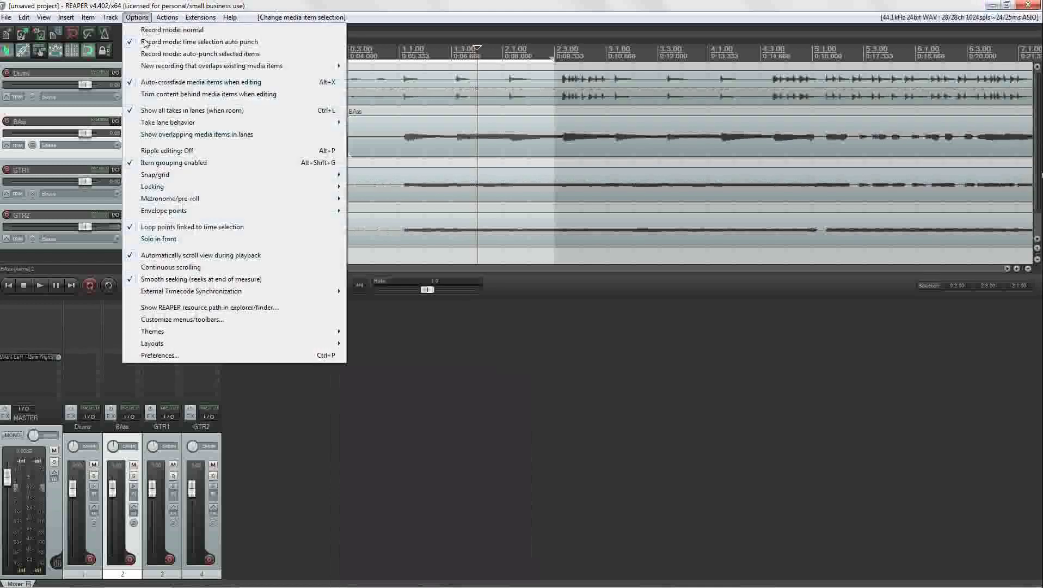
mouse_move(187, 333)
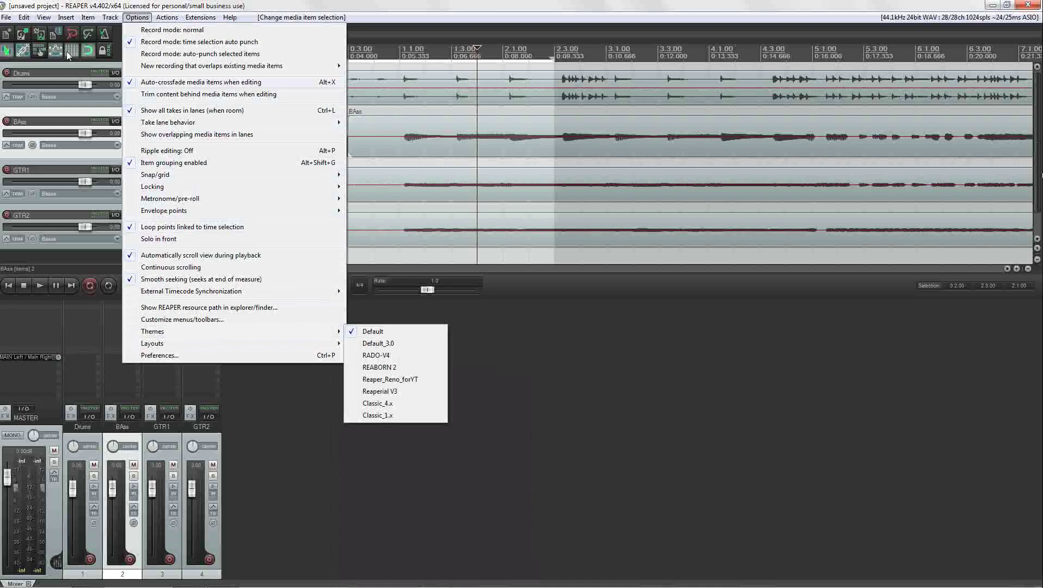
left_click(43, 18)
left_click(44, 18)
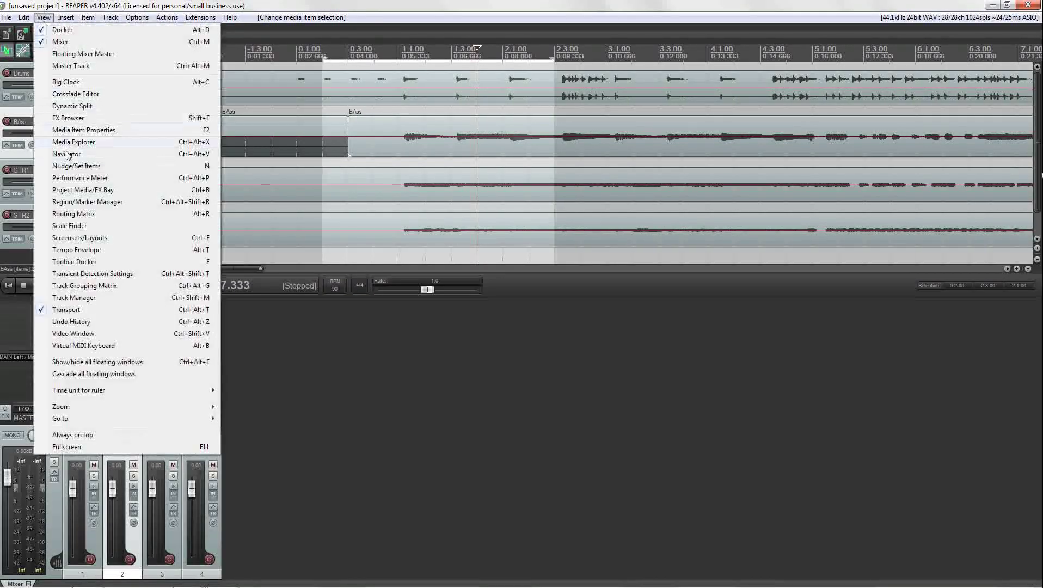
left_click(76, 237)
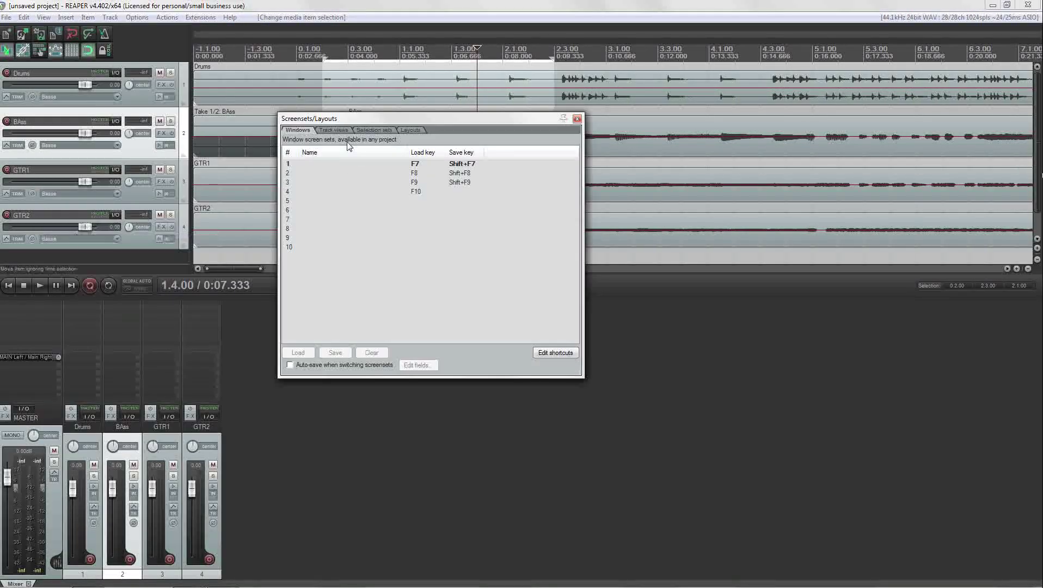
left_click(409, 130)
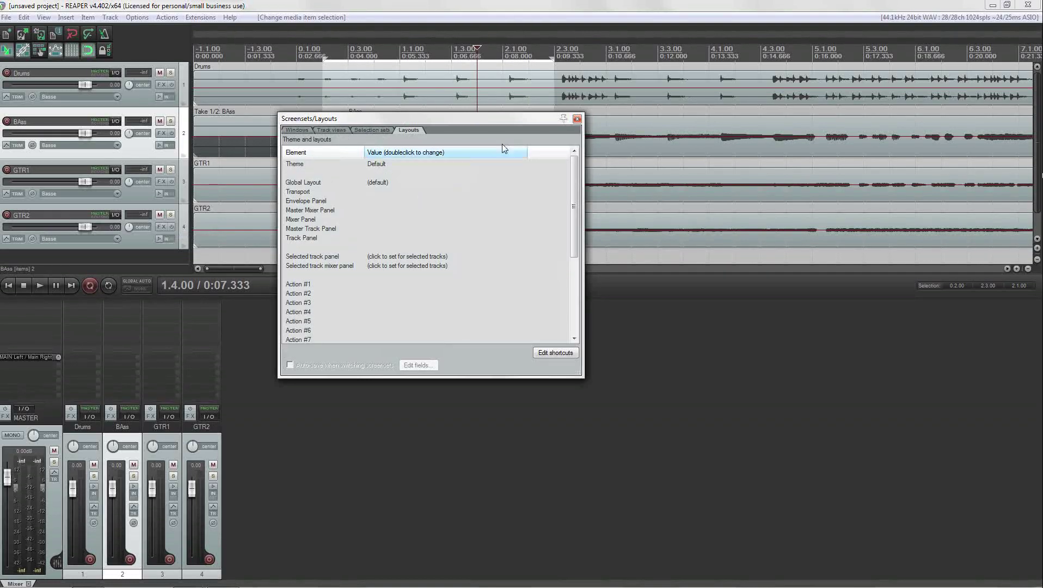
left_click(577, 119)
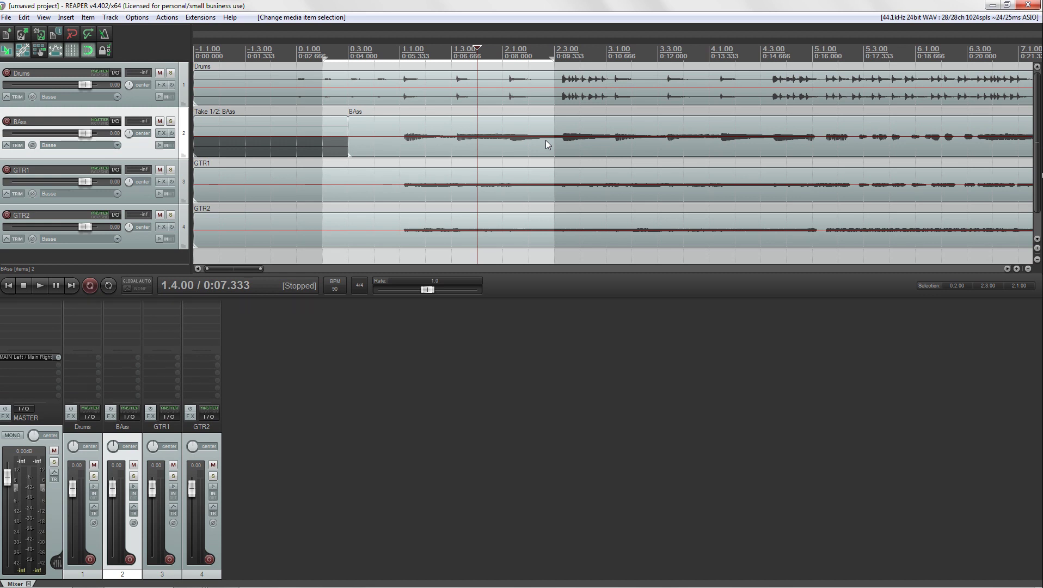
Switch the interface to the Reaperial V3 theme.
left_click(137, 16)
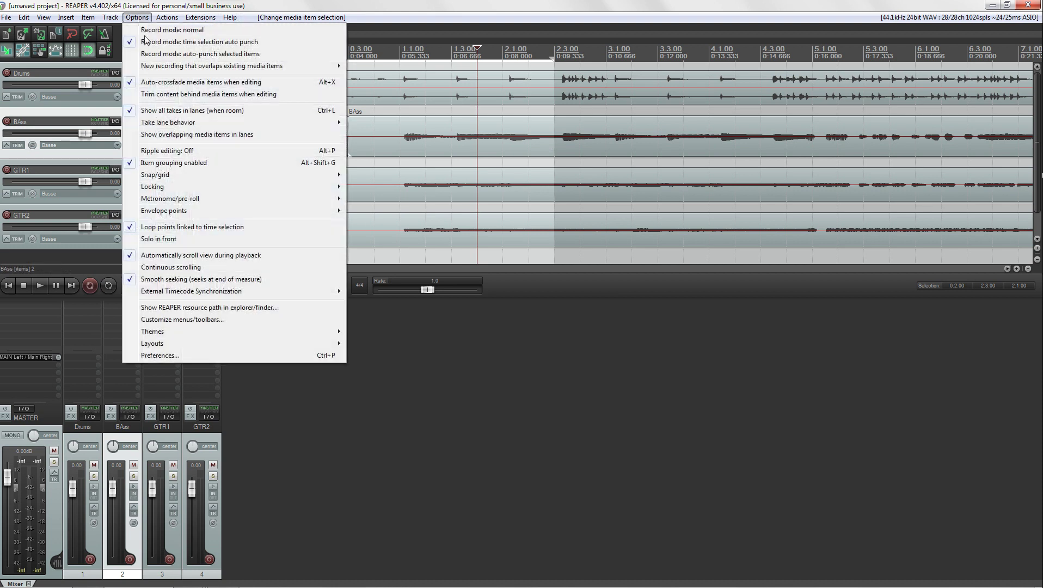
mouse_move(227, 332)
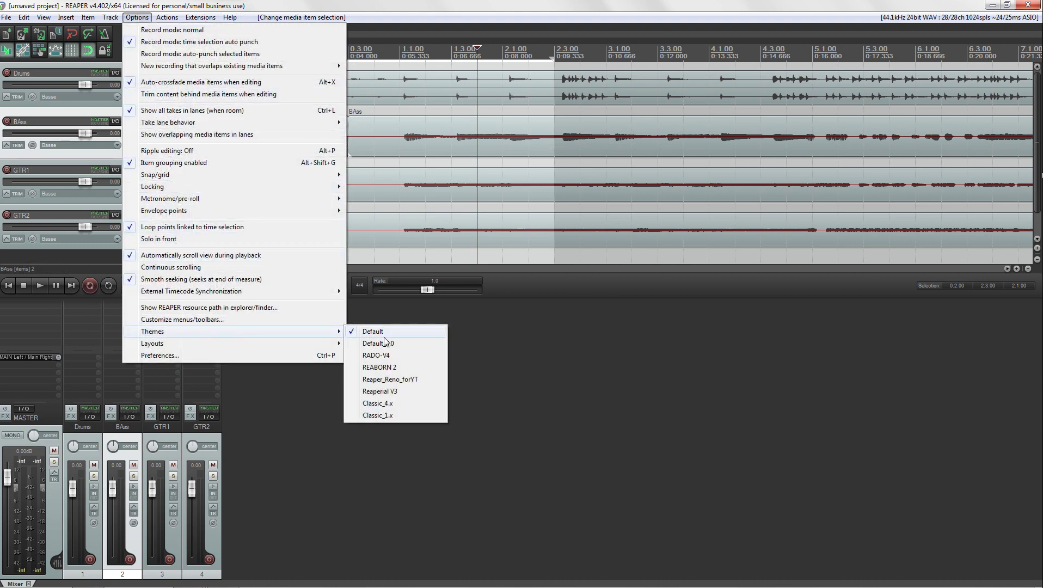
left_click(387, 388)
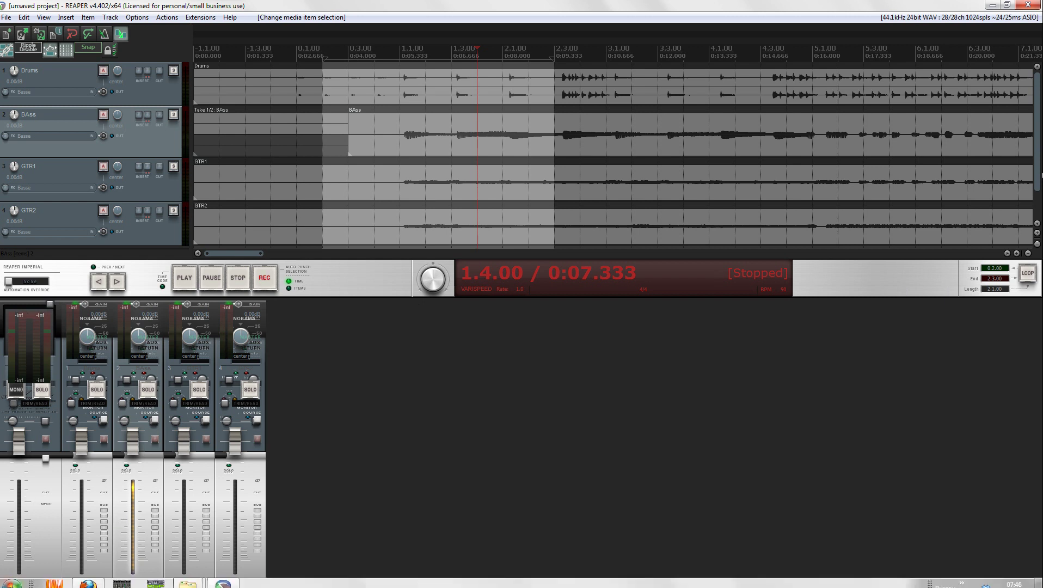
Undock the Mixer, enlarge its floating window to fill the screen, and close it.
left_click_drag(15, 584, 373, 187)
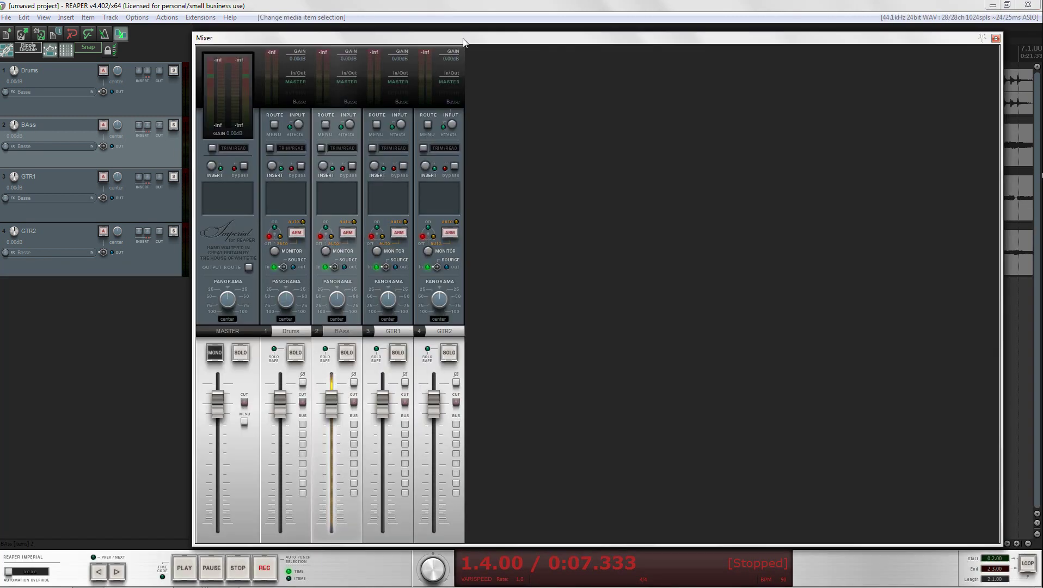
left_click_drag(462, 38, 273, 7)
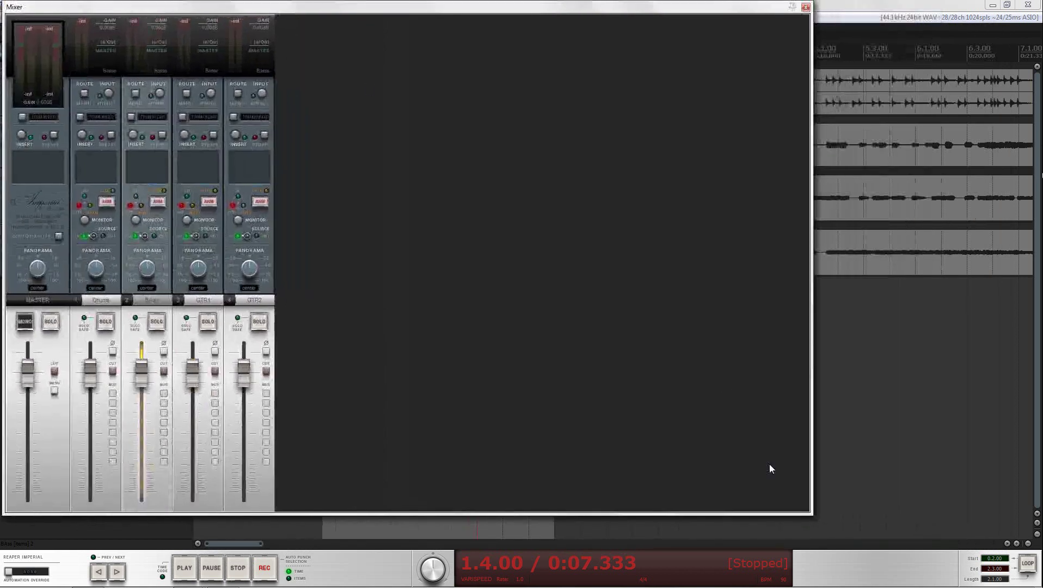
left_click_drag(811, 510, 1034, 581)
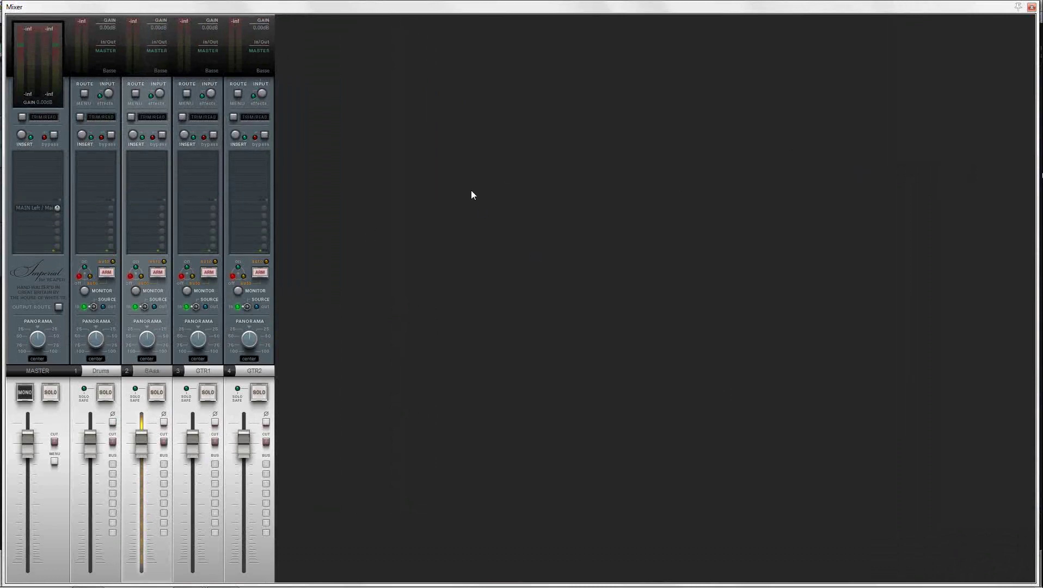
left_click_drag(496, 11, 494, 11)
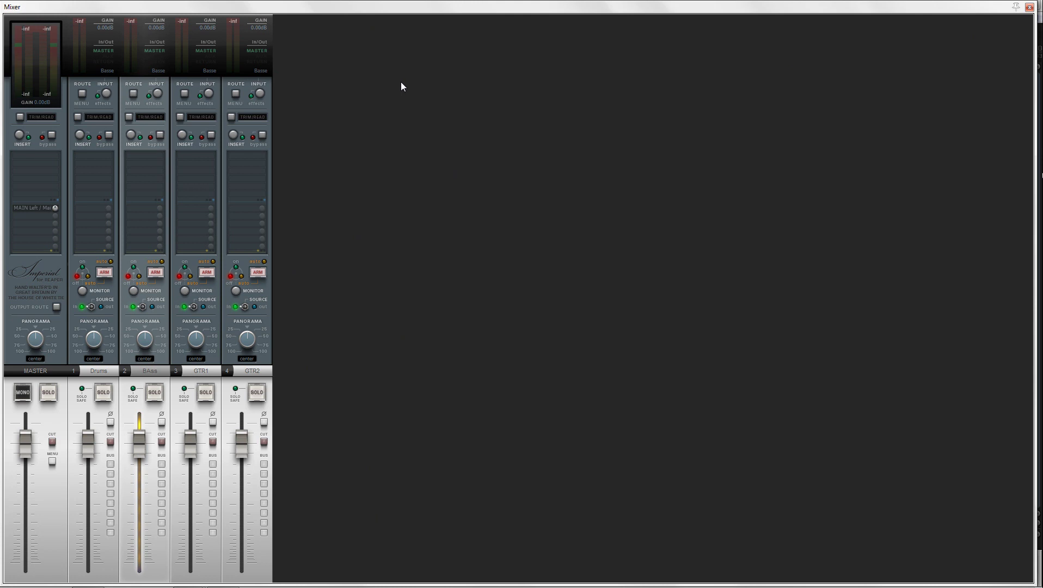
left_click(1030, 7)
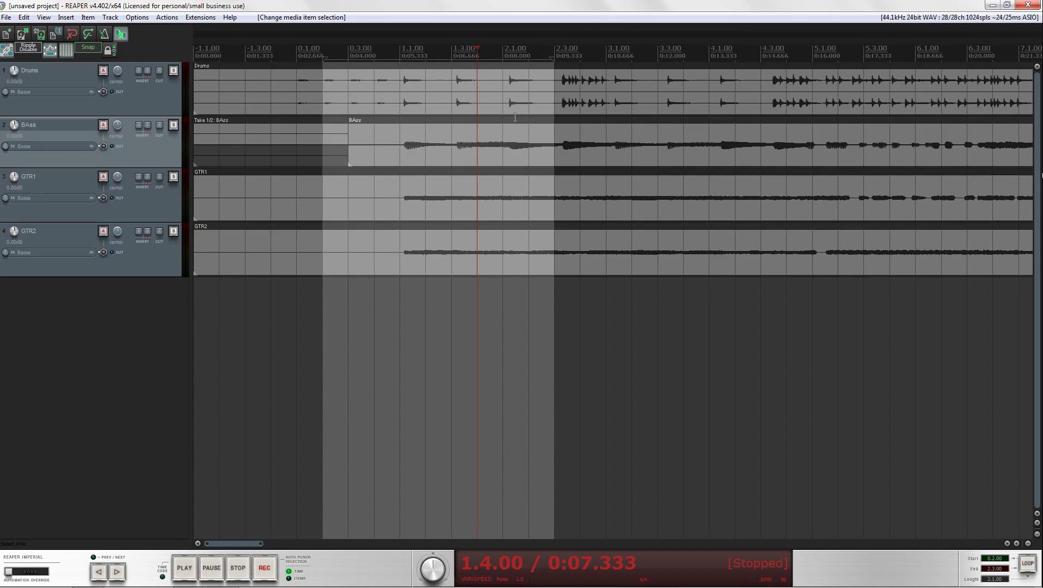
Return the interface from Reaperial V3 to the Default theme.
left_click(137, 17)
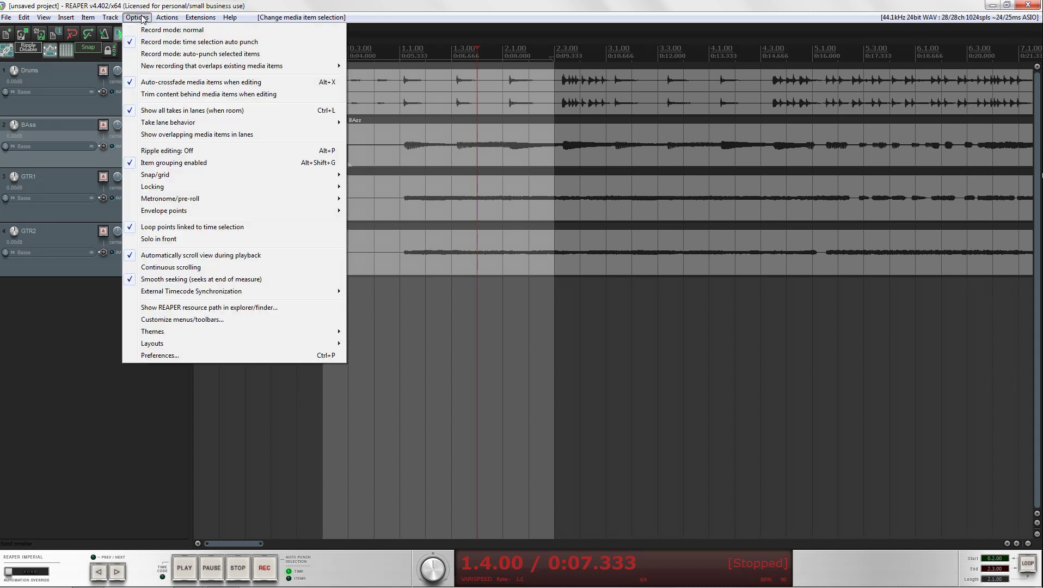
mouse_move(185, 333)
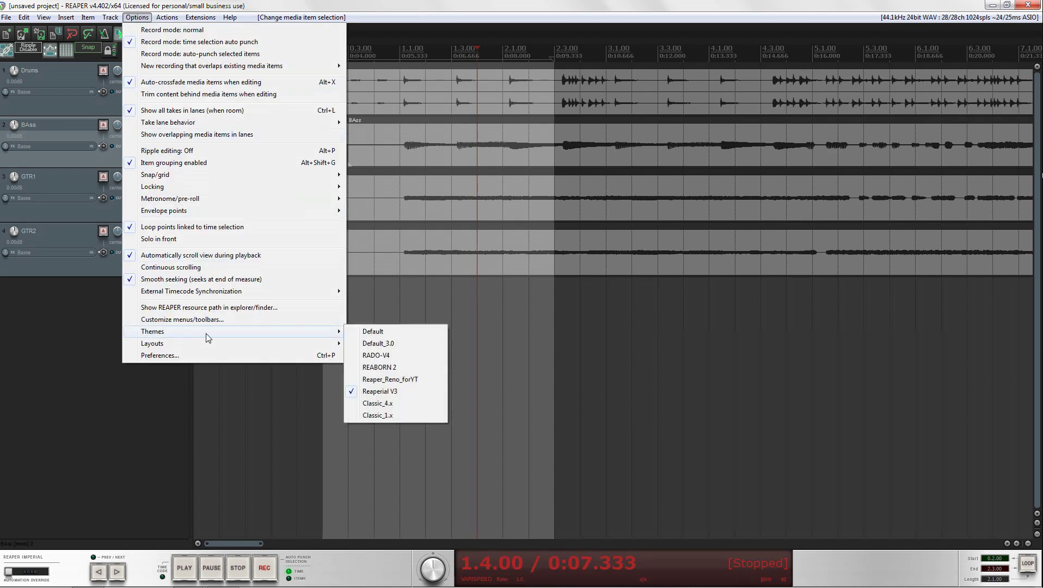
left_click(376, 336)
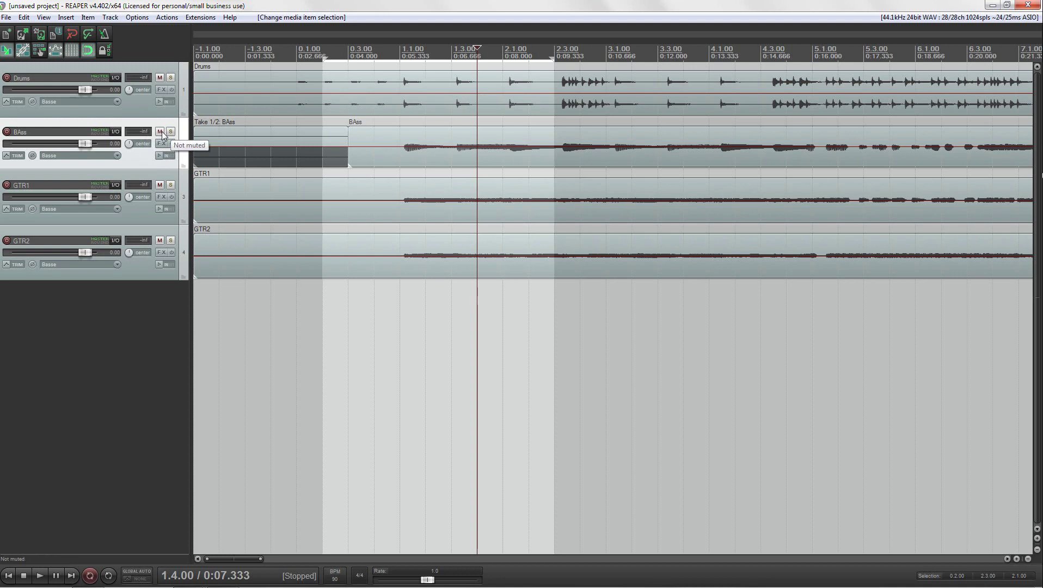
Play the project briefly and pause it, and reopen the Mixer and dock it in the docker.
key("space")
key("ctrl+space")
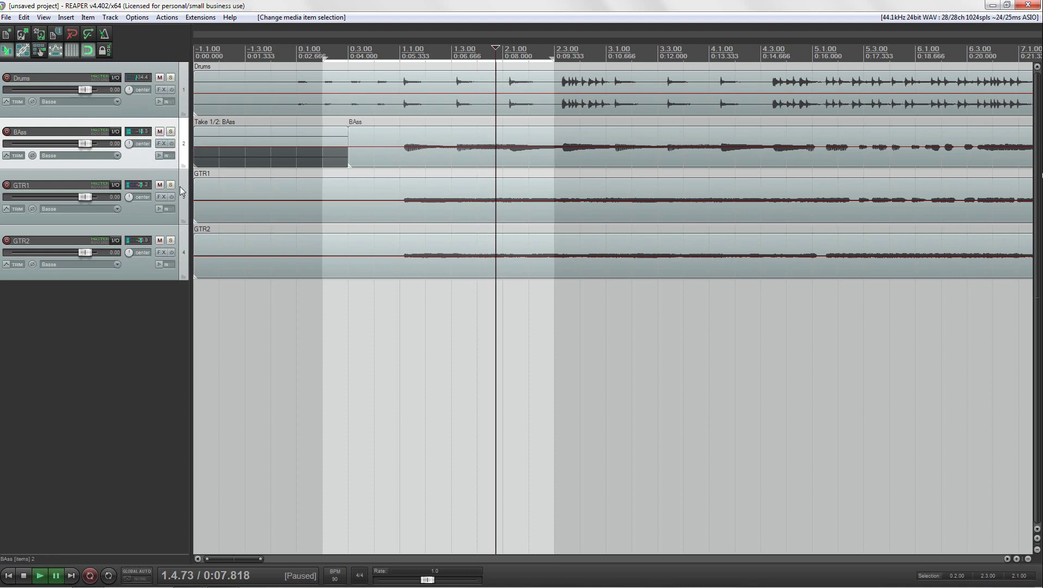
left_click(43, 17)
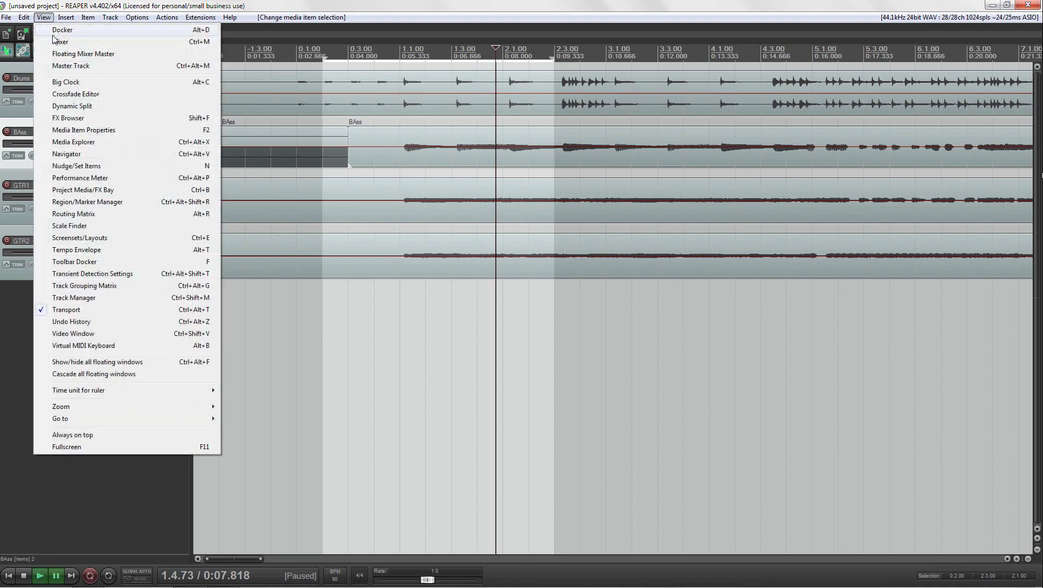
left_click(58, 42)
right_click(320, 188)
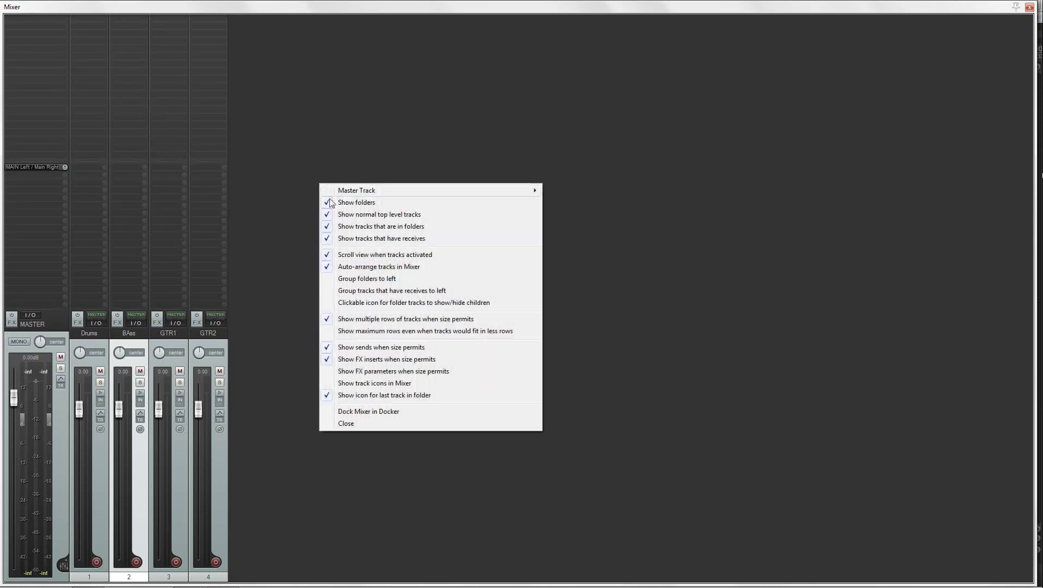
left_click(361, 410)
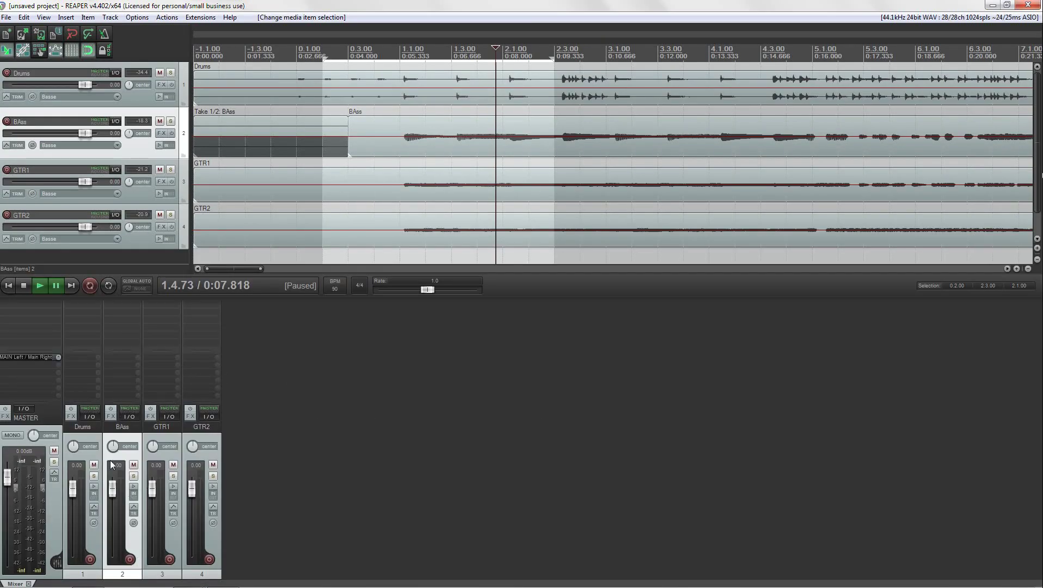
Toggle record arming on and off for the BAss track, and lower its volume fader and reset it to 0.00.
left_click(131, 559)
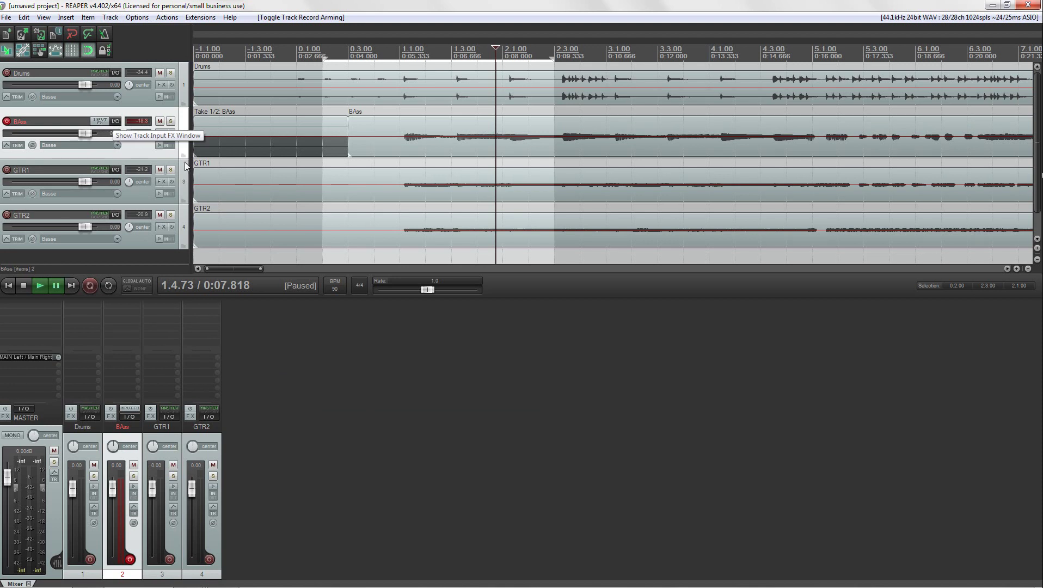
left_click(7, 121)
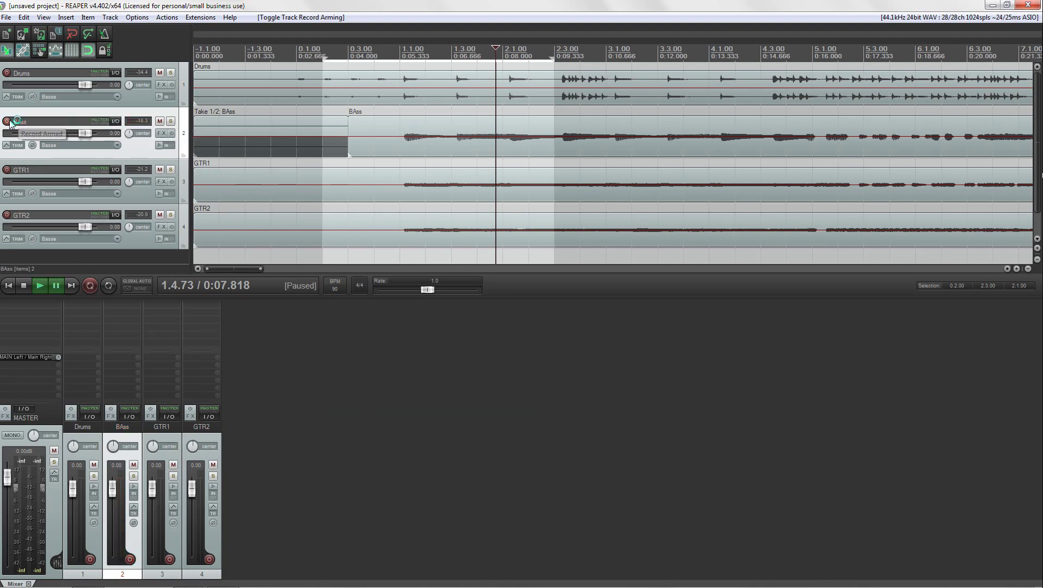
left_click_drag(86, 132, 75, 131)
double_click(76, 131)
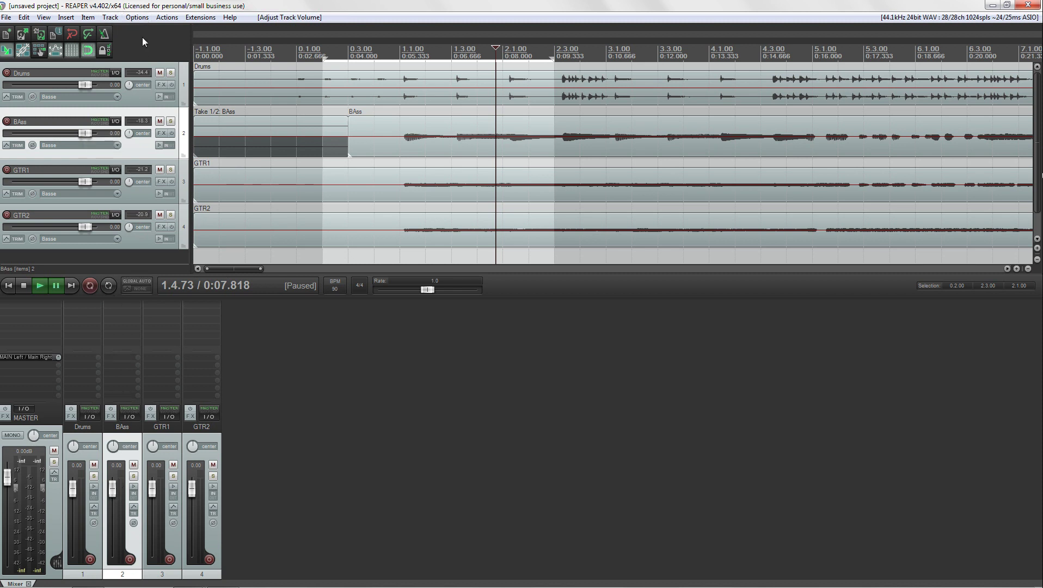
Apply the RADO-V4 theme to the interface.
left_click(138, 17)
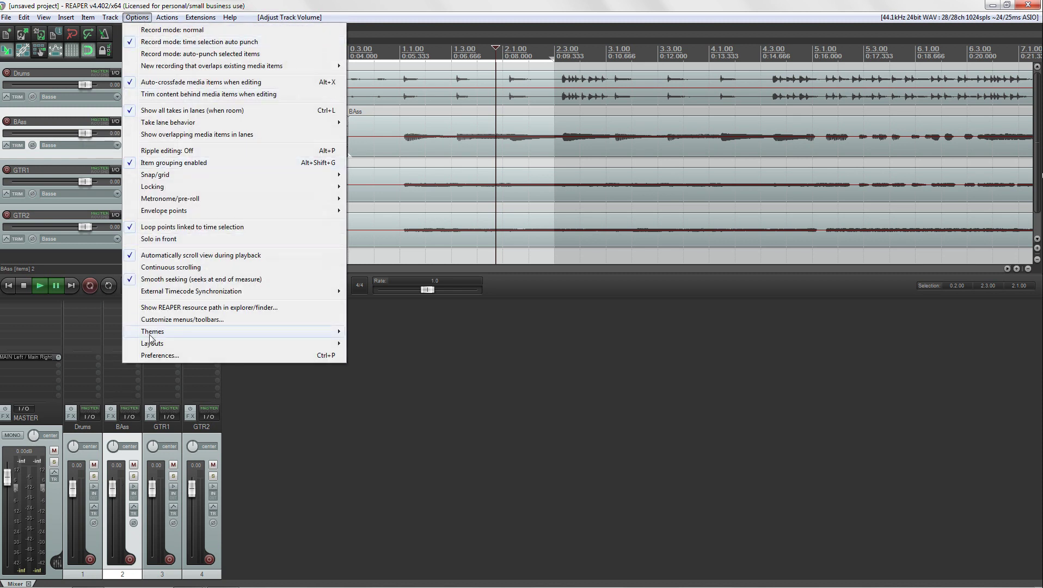
mouse_move(327, 332)
left_click(375, 355)
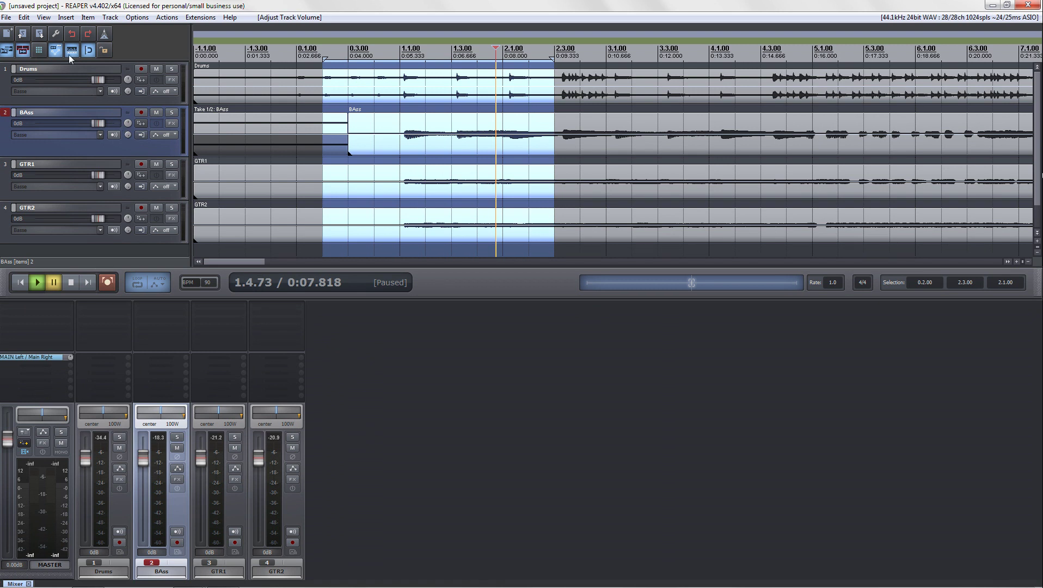
Open the Screensets/Layouts window and browse the Mixer Panel layouts offered by the RADO-V4 theme, leaving the value blank.
left_click(44, 16)
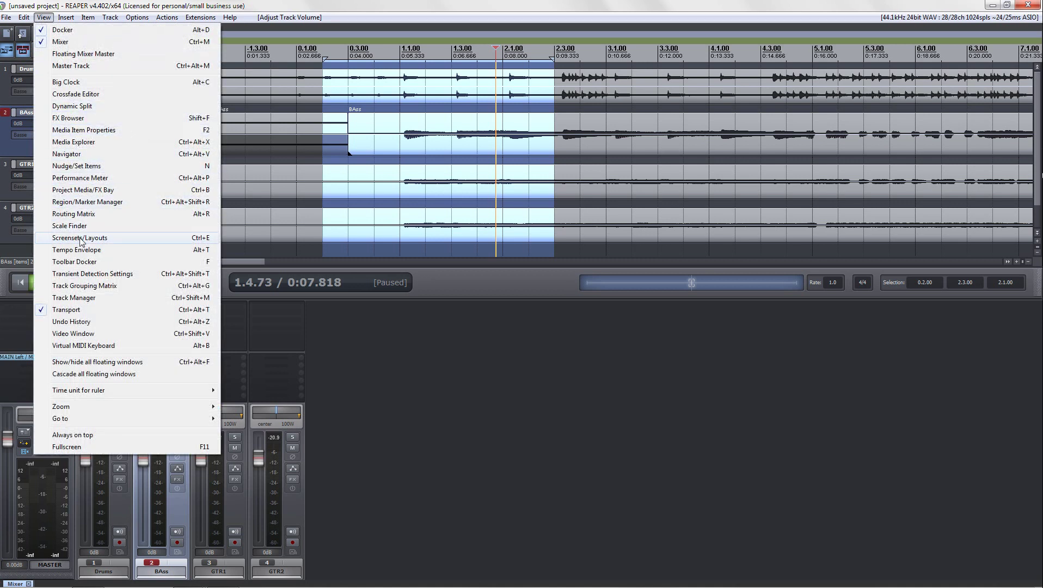
left_click(109, 237)
left_click_drag(394, 122, 472, 71)
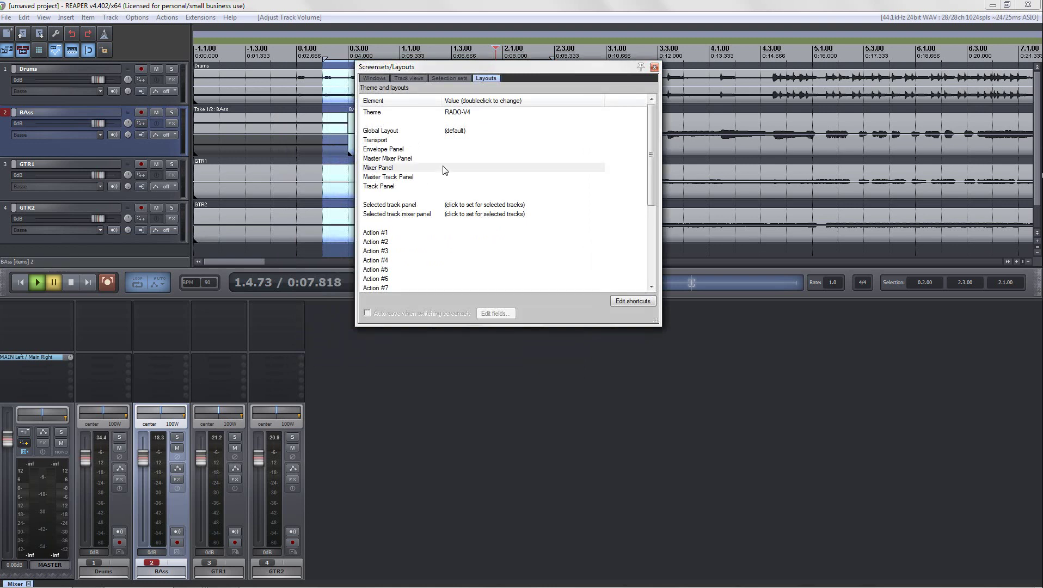
double_click(456, 167)
left_click(462, 169)
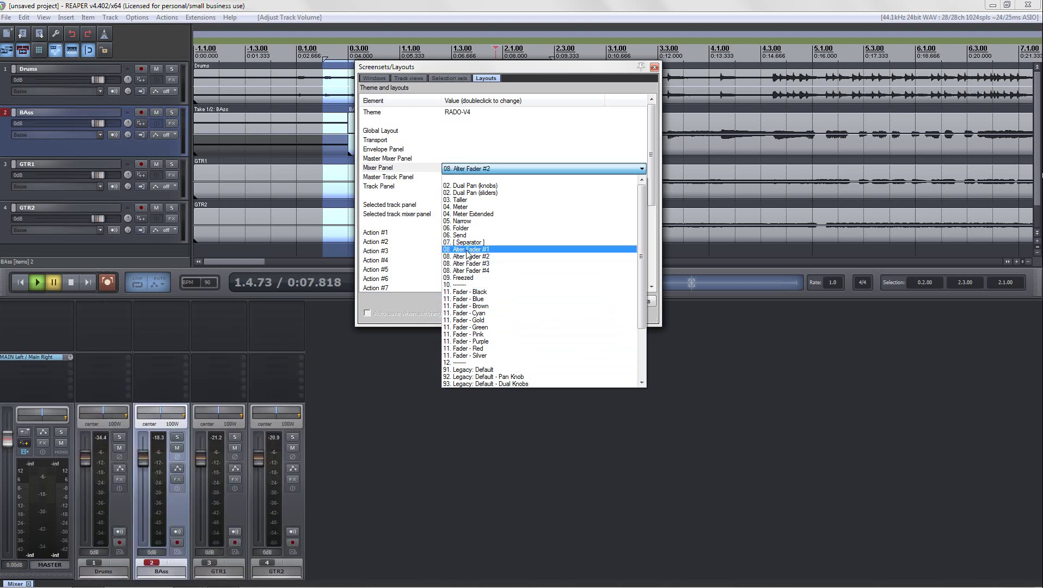
left_click(457, 185)
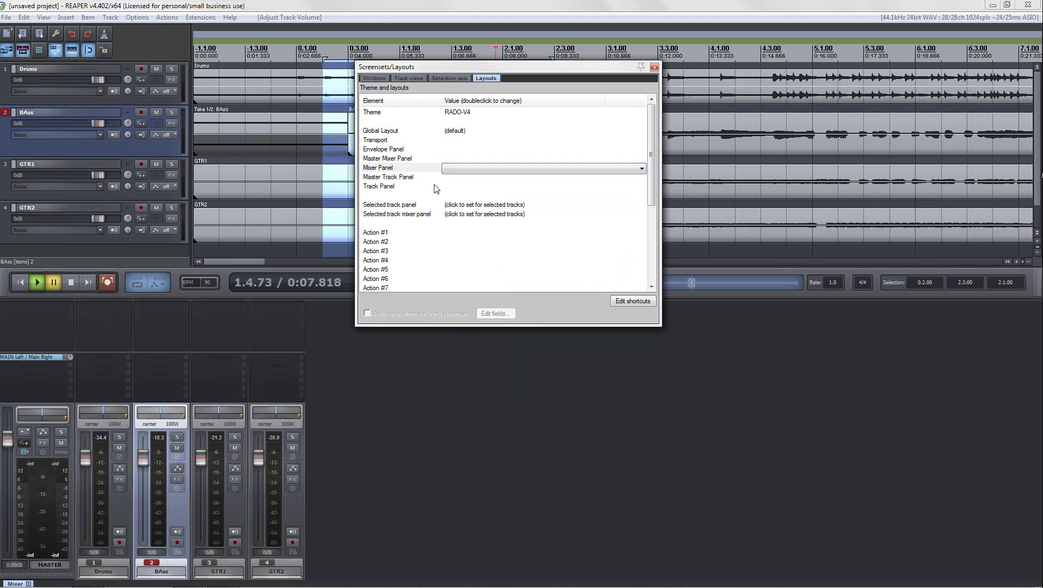
Browse the Track Panel layouts of the RADO-V4 theme, leave the value blank, and close the Screensets/Layouts window.
double_click(452, 188)
left_click(455, 189)
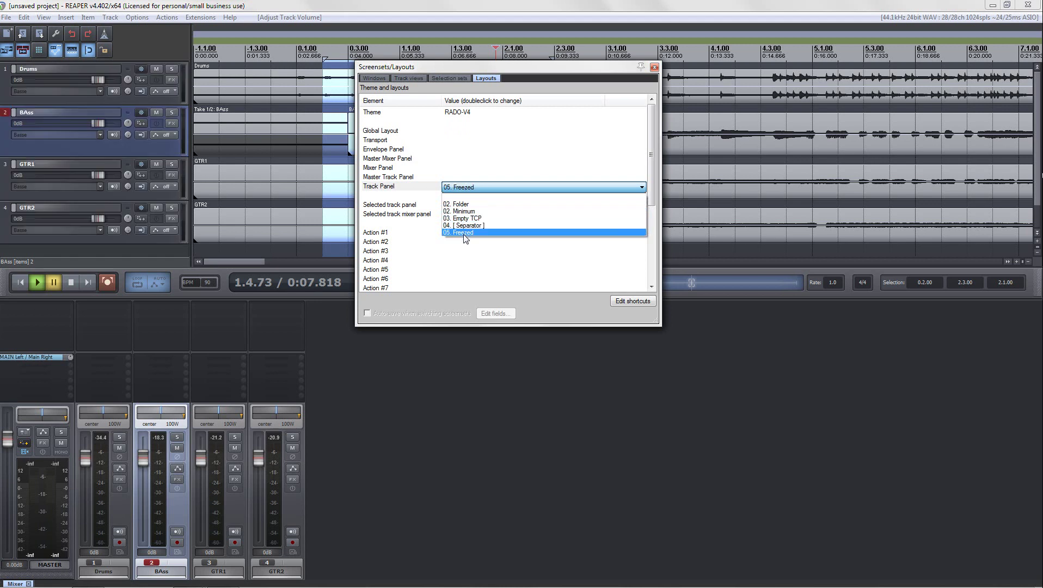
left_click(459, 198)
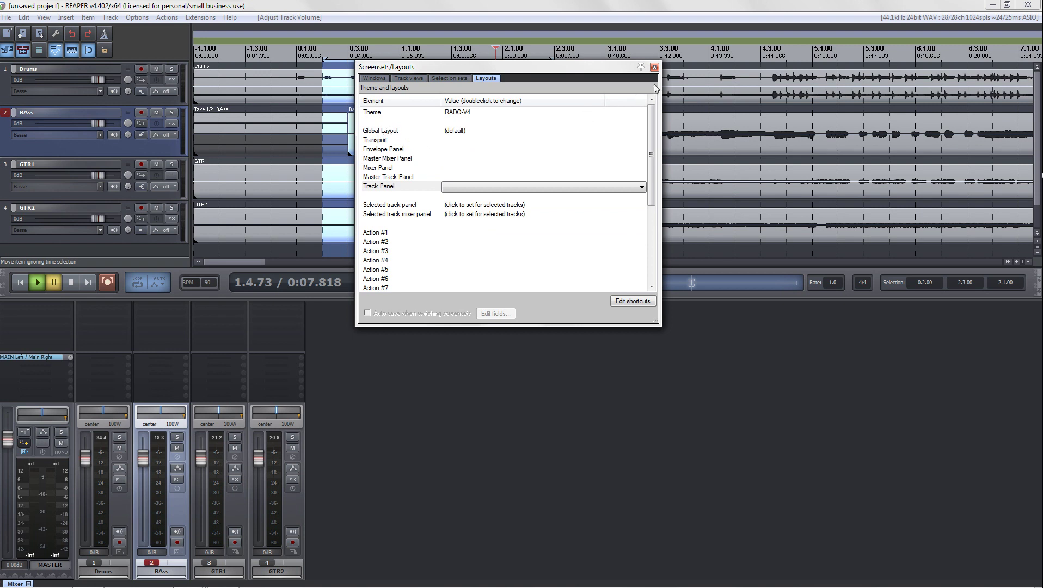
left_click(655, 67)
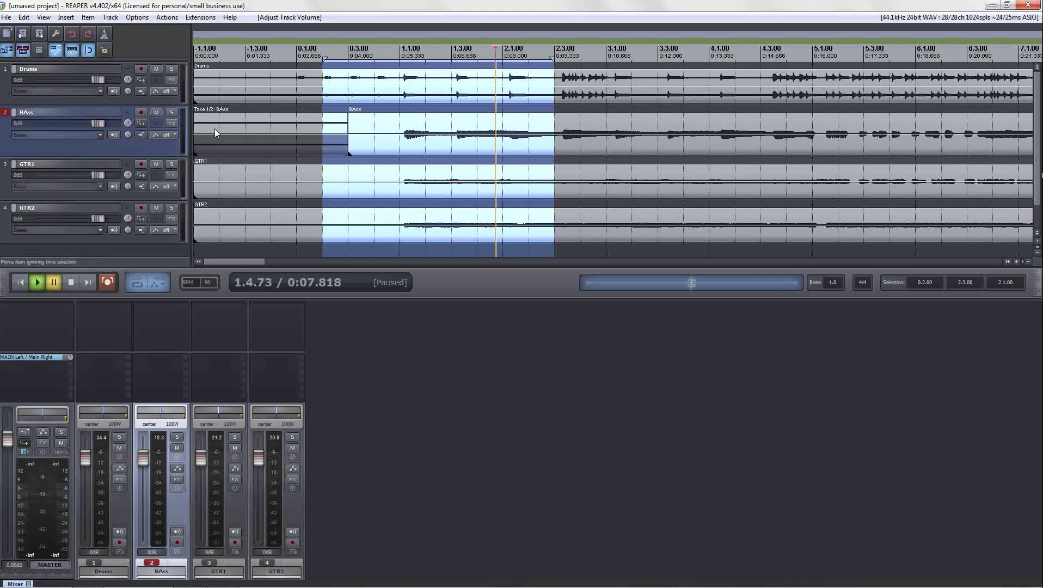
Set the BAss track's Track Panel layout to 02. Minimum.
right_click(163, 147)
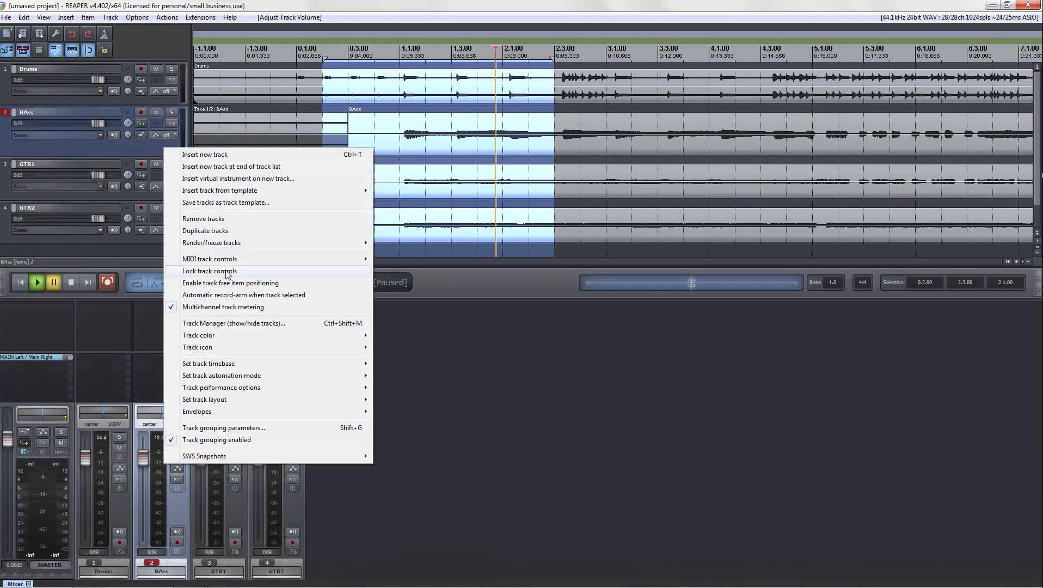
mouse_move(252, 401)
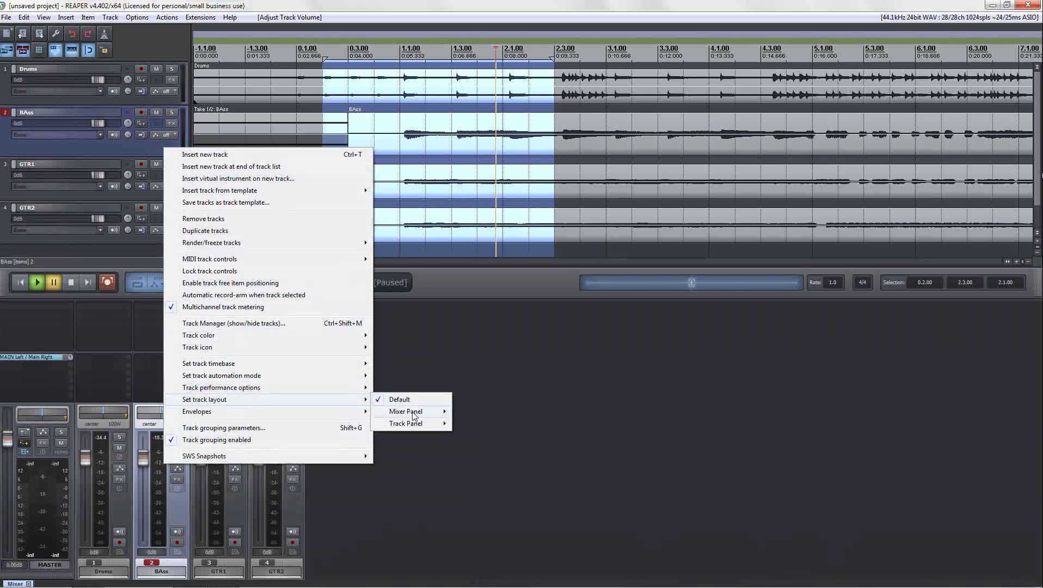
mouse_move(414, 423)
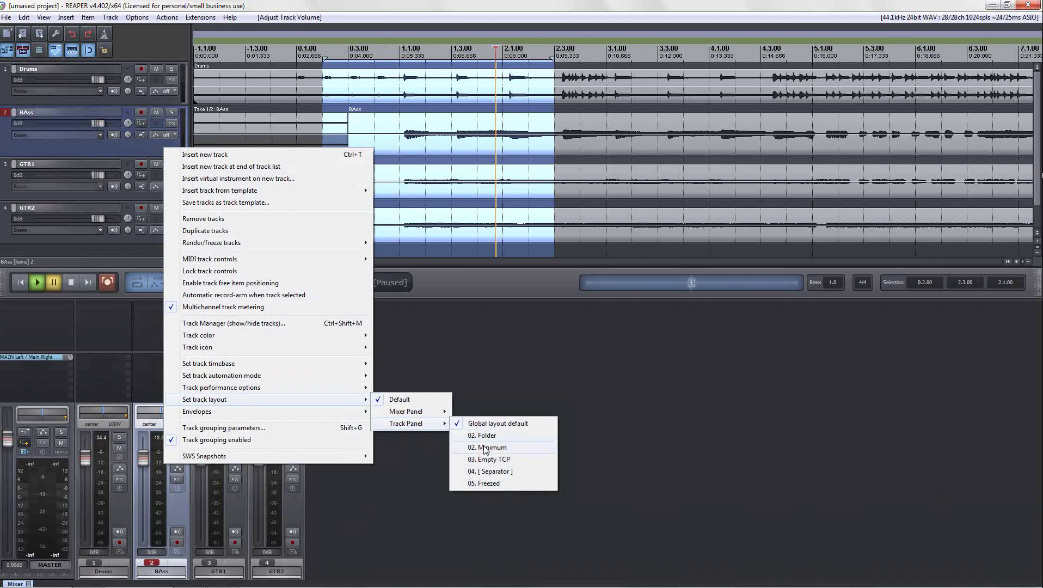
left_click(485, 447)
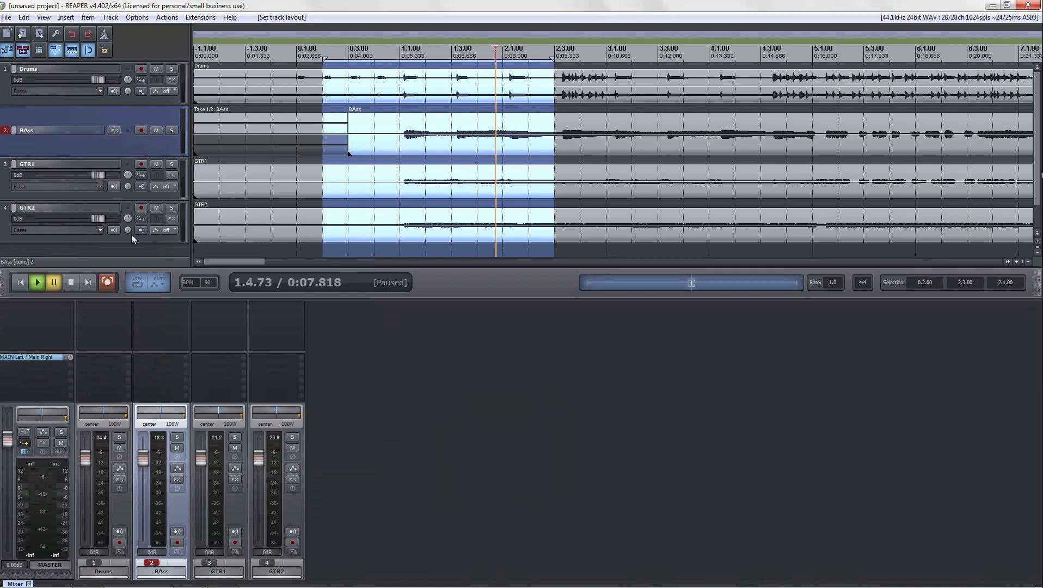
Set the BAss track's Mixer Panel layout to 11. Fader - Pink.
right_click(175, 503)
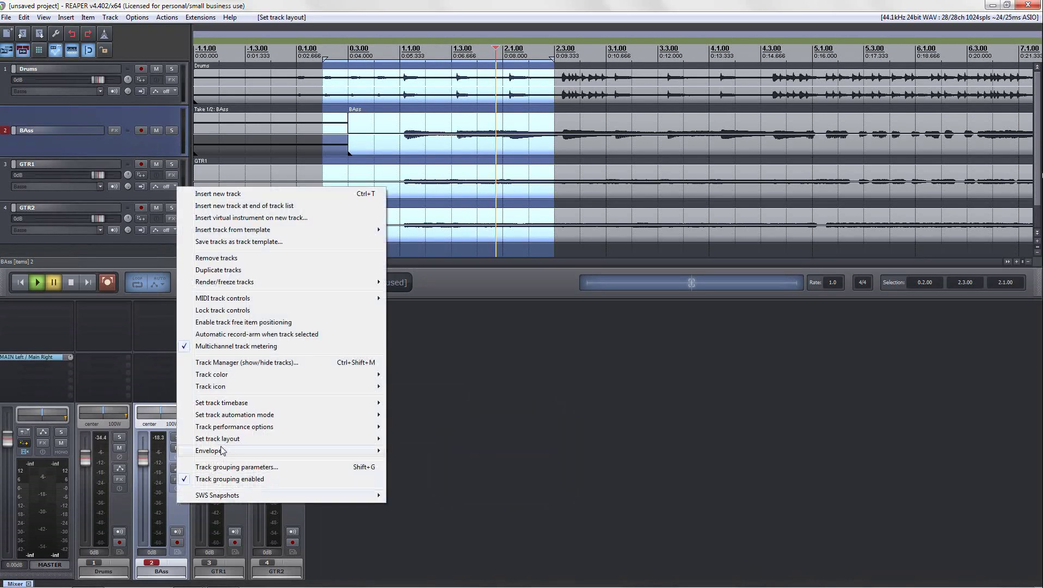
mouse_move(223, 439)
mouse_move(451, 453)
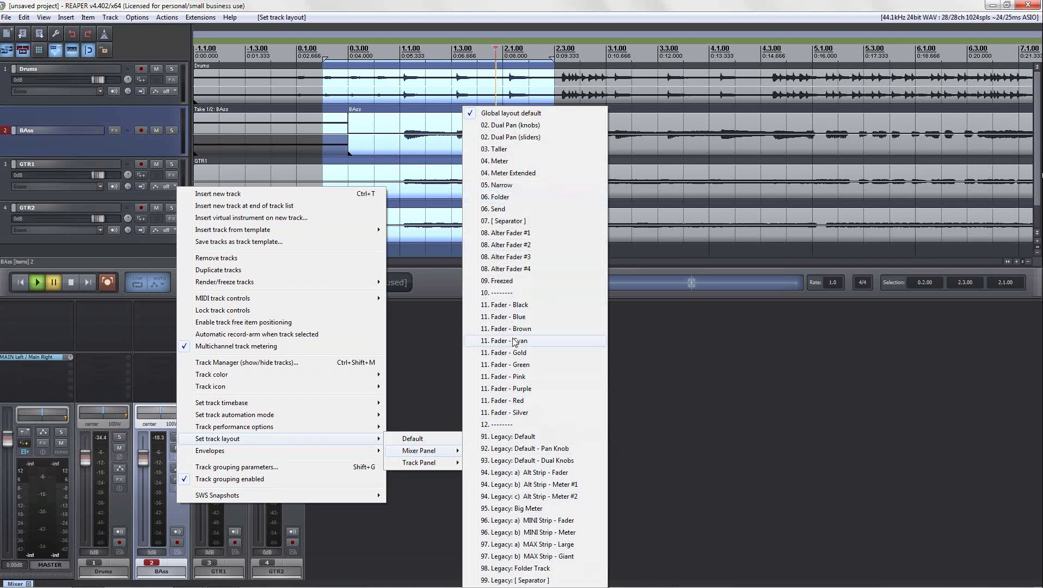
left_click(516, 376)
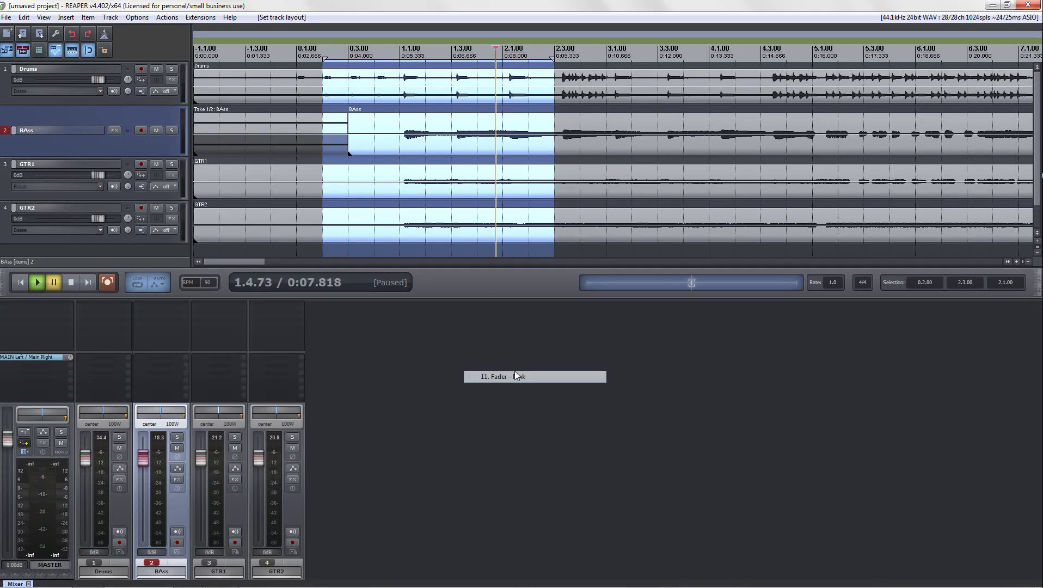
Select the GTR1 mixer strip and return the selection to the BAss strip to compare their fader styles.
left_click(200, 457)
left_click(232, 508)
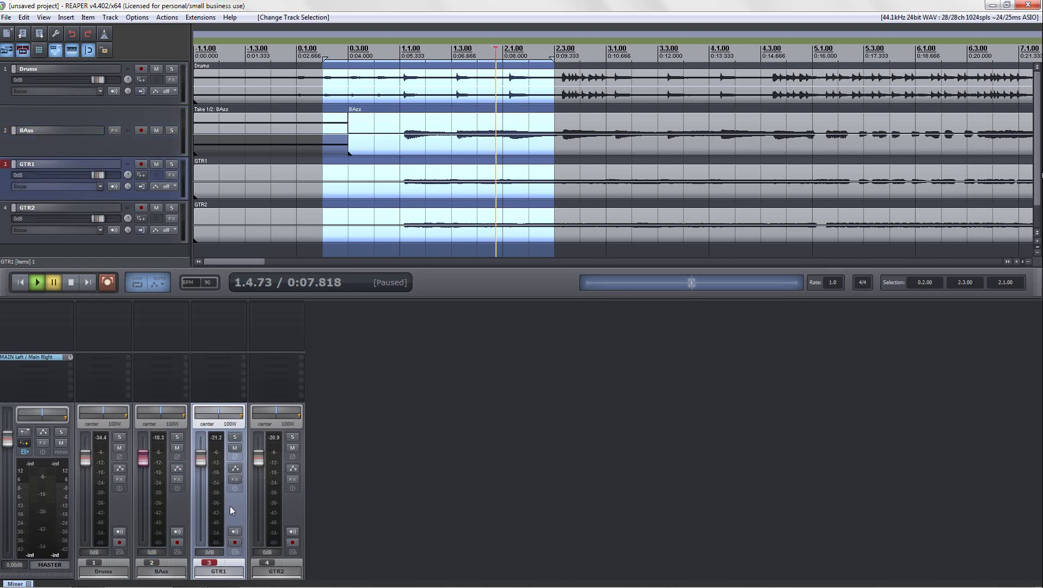
left_click(171, 502)
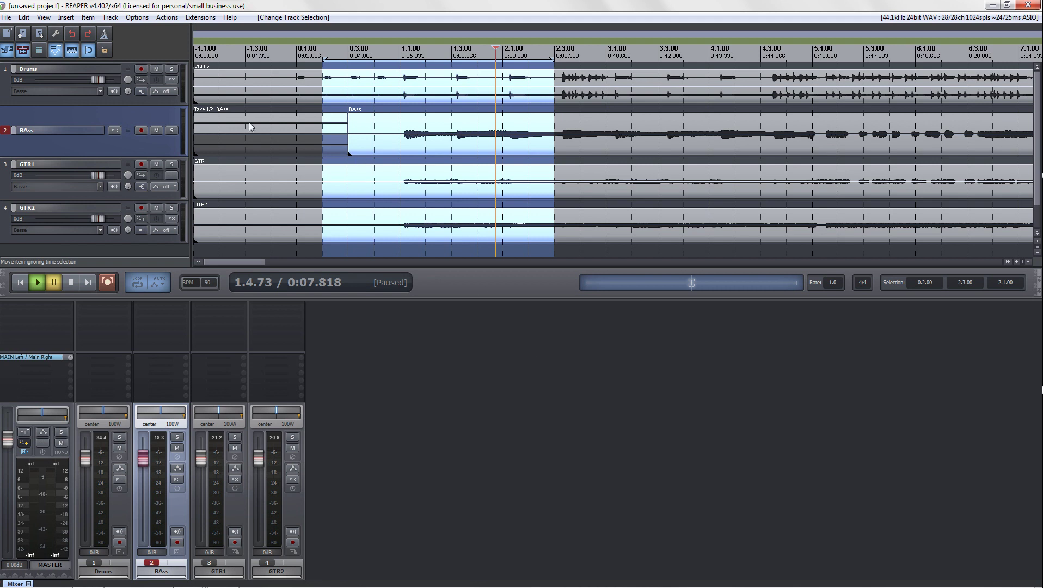
Apply the Default theme to the interface.
left_click(138, 17)
mouse_move(172, 335)
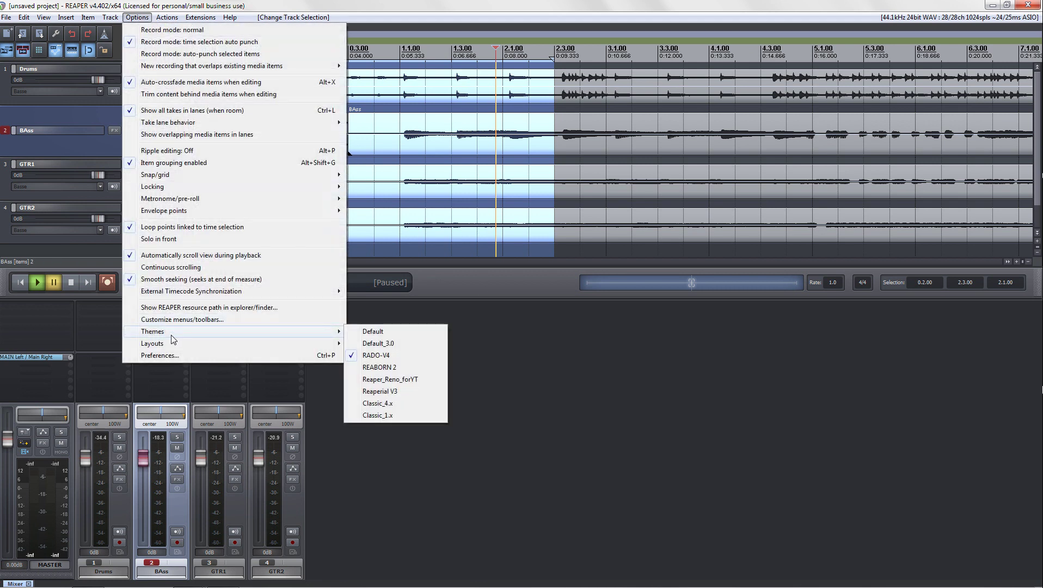
left_click(383, 332)
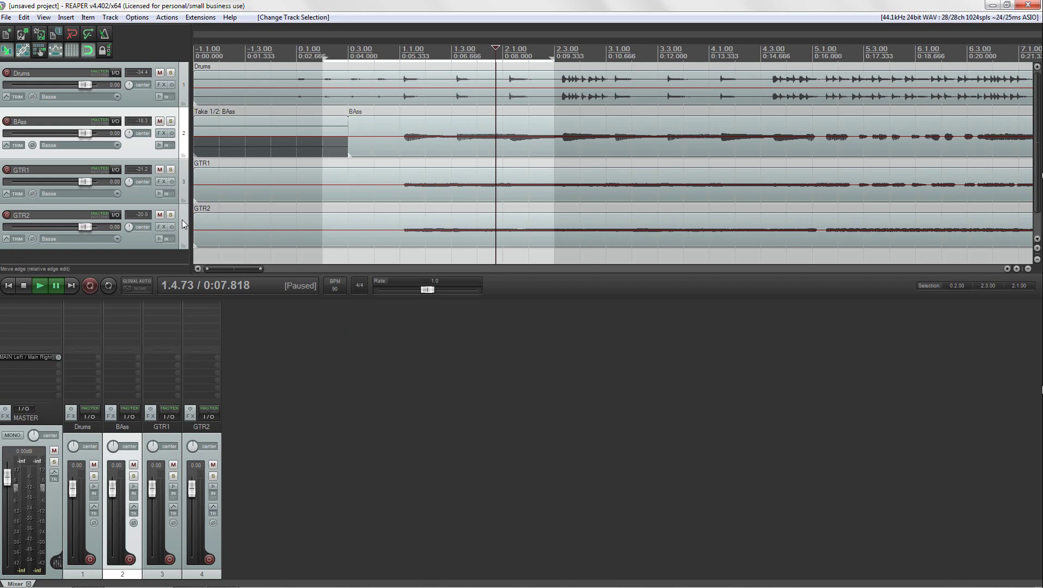
Select the Drums, BAss and GTR1 tracks in turn to compare selected and unselected panel colors, finishing on BAss.
left_click(177, 186)
left_click(183, 145)
left_click(144, 96)
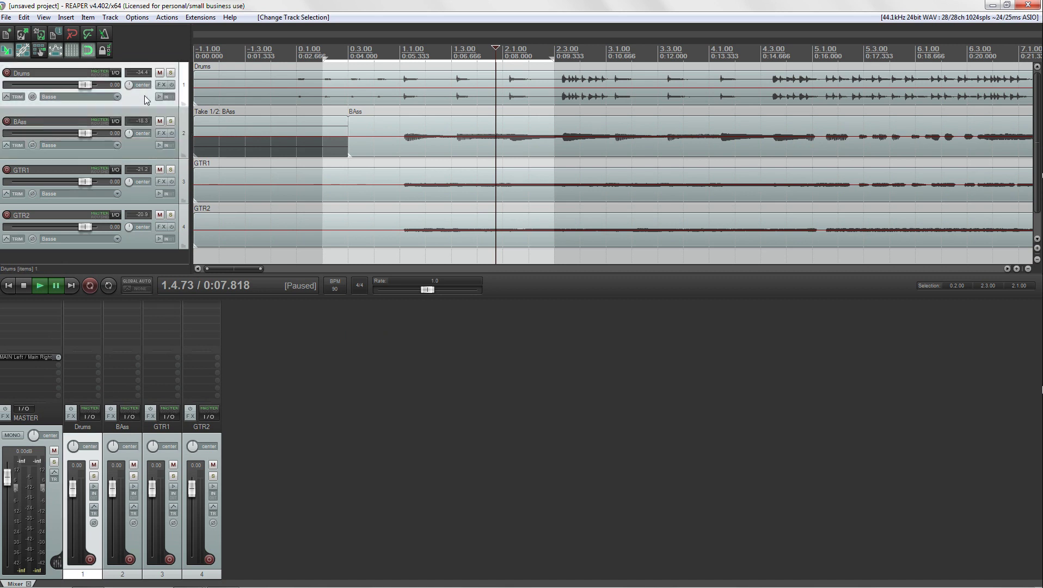
left_click(143, 146)
left_click(138, 197)
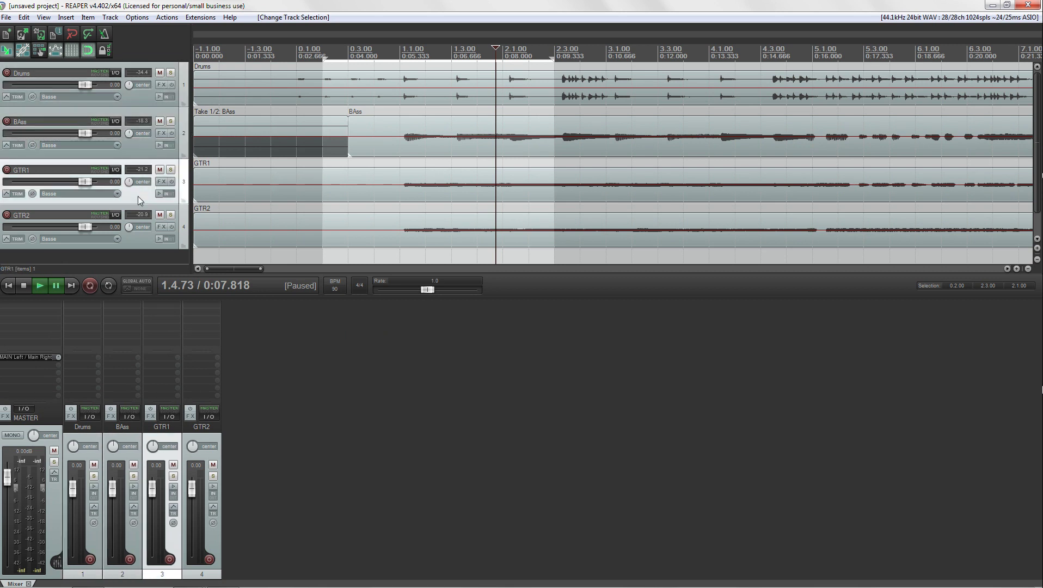
left_click(136, 154)
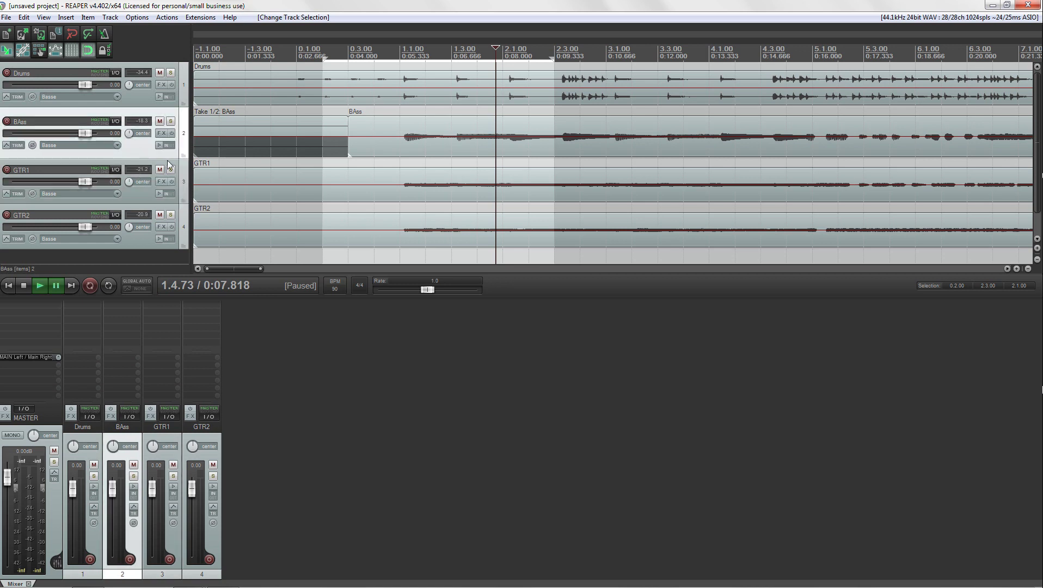
Select the BAss, GTR1 and Drums media items in turn to examine how selected items are highlighted.
left_click(395, 139)
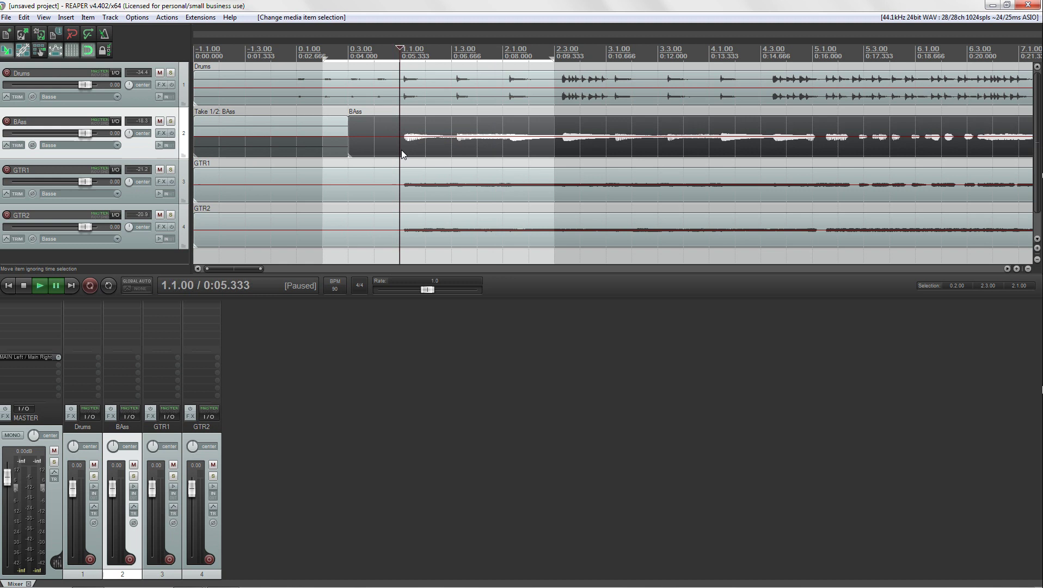
left_click(452, 179)
left_click(477, 87)
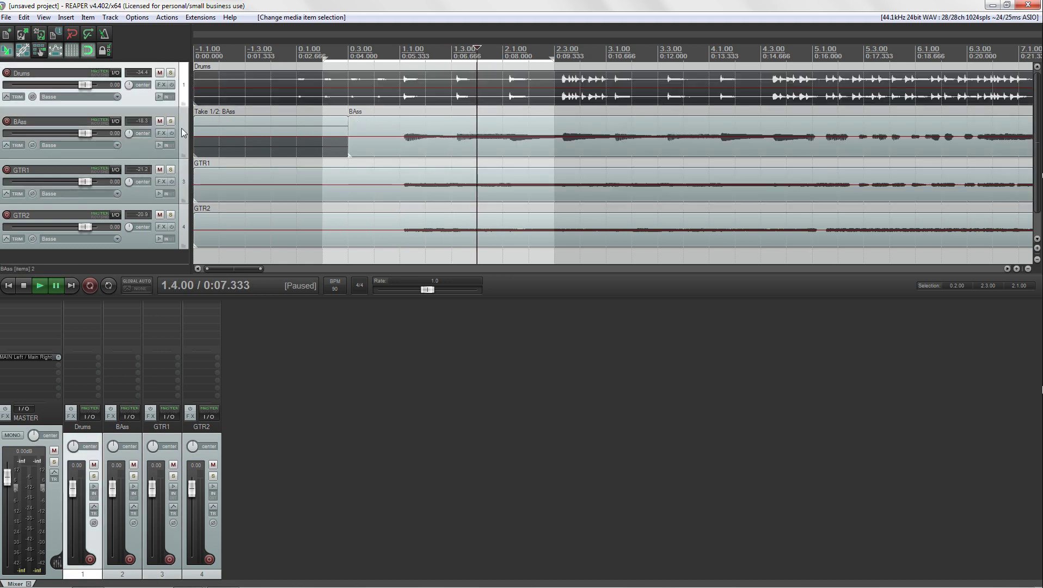
Cycle the selection through all four track panels to examine the highlighting, and select the second BAss media item.
left_click(184, 137)
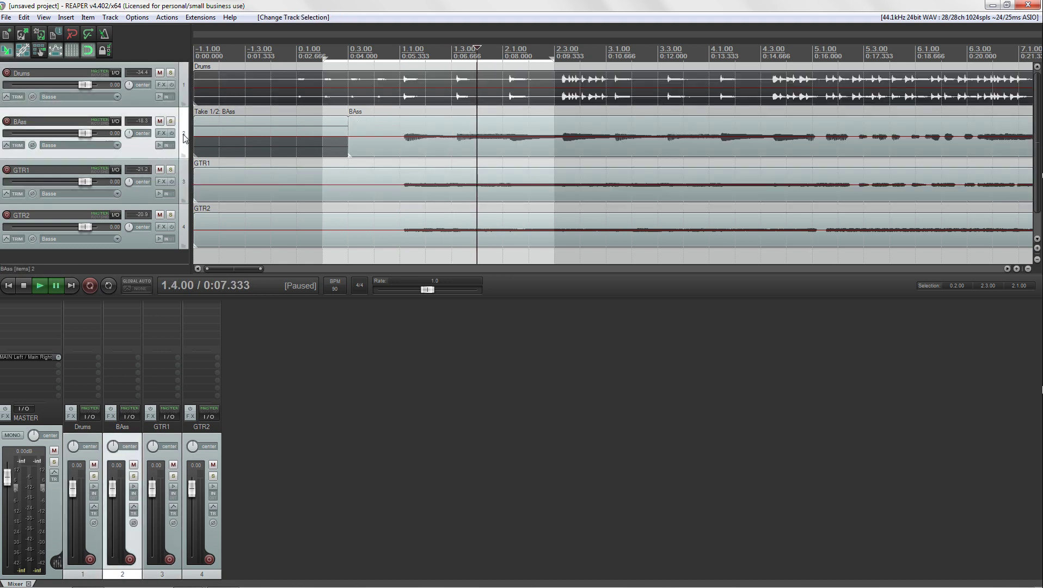
left_click(184, 179)
left_click(185, 214)
left_click(183, 188)
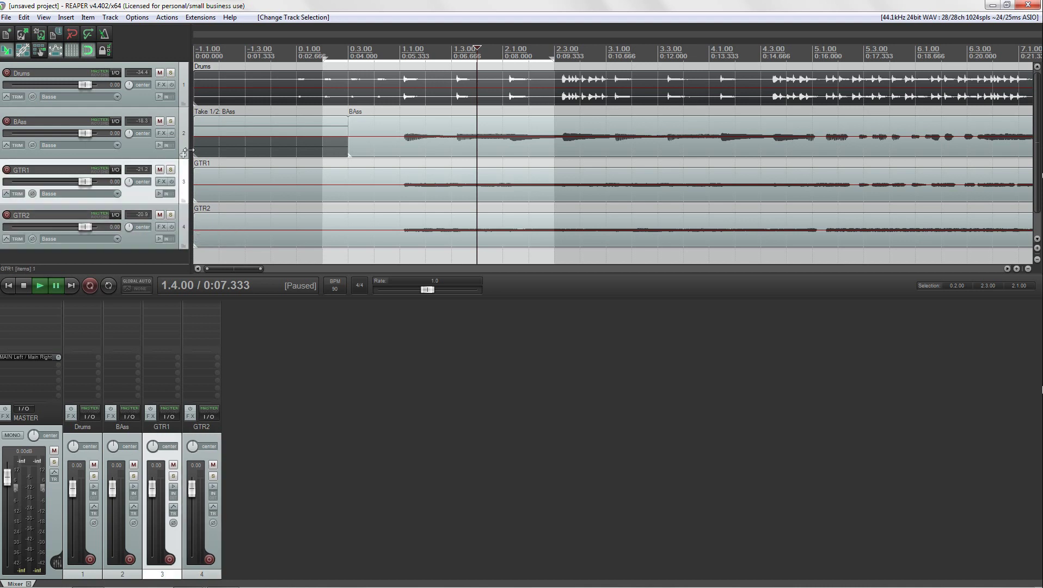
left_click(185, 146)
left_click(184, 93)
left_click(184, 131)
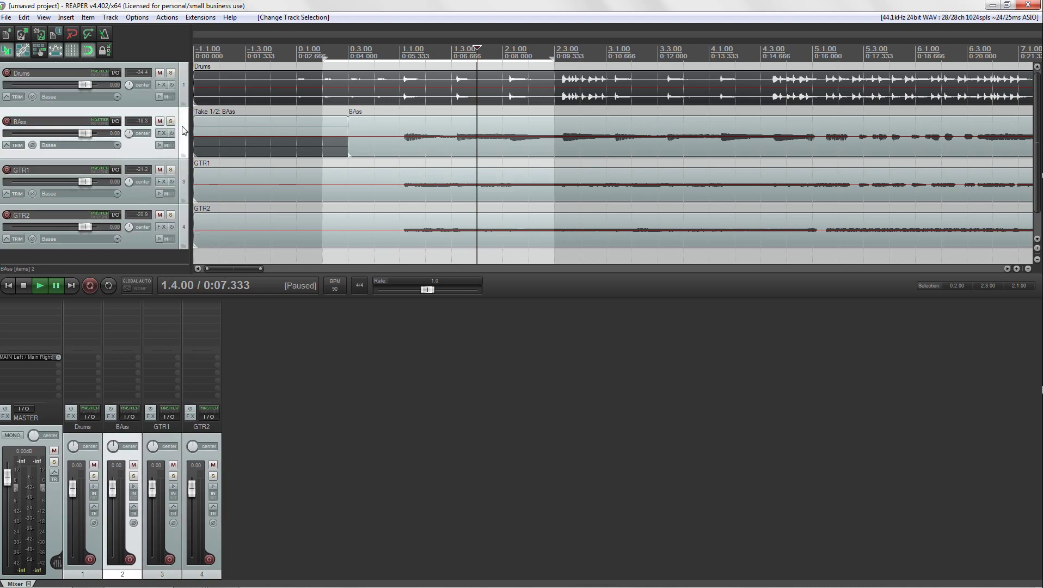
left_click(186, 177)
left_click(187, 227)
left_click(184, 187)
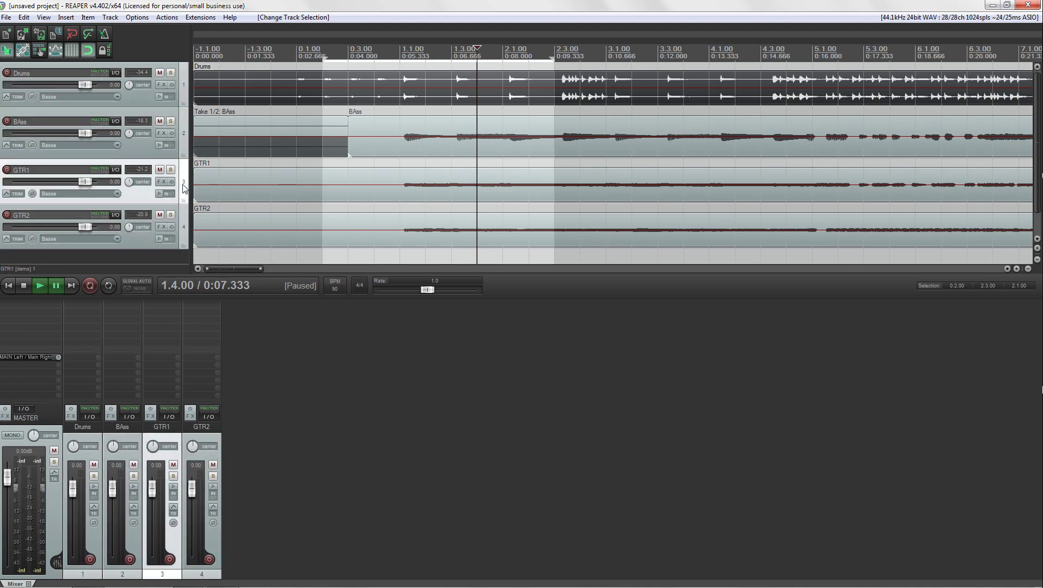
left_click(184, 139)
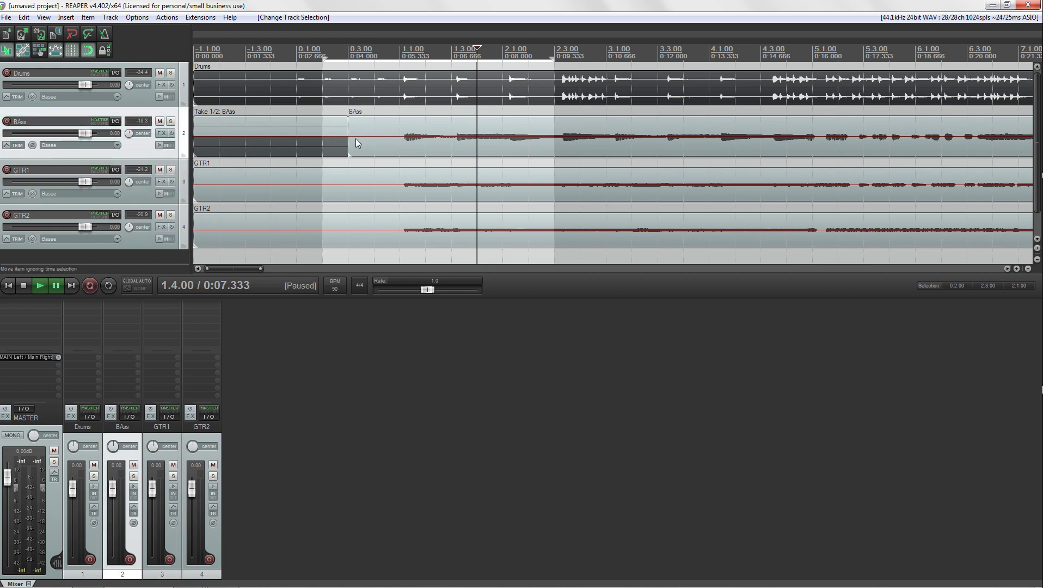
left_click(483, 121)
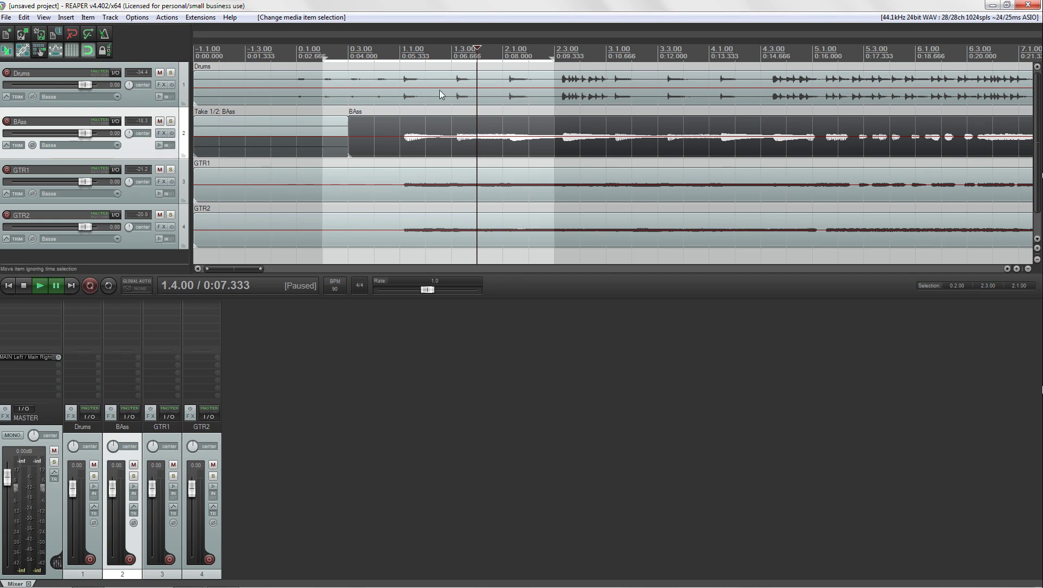
In the Peaks/Waveforms preferences, tint media item backgrounds to track, item and take color, and waveform peaks to take color.
left_click(137, 18)
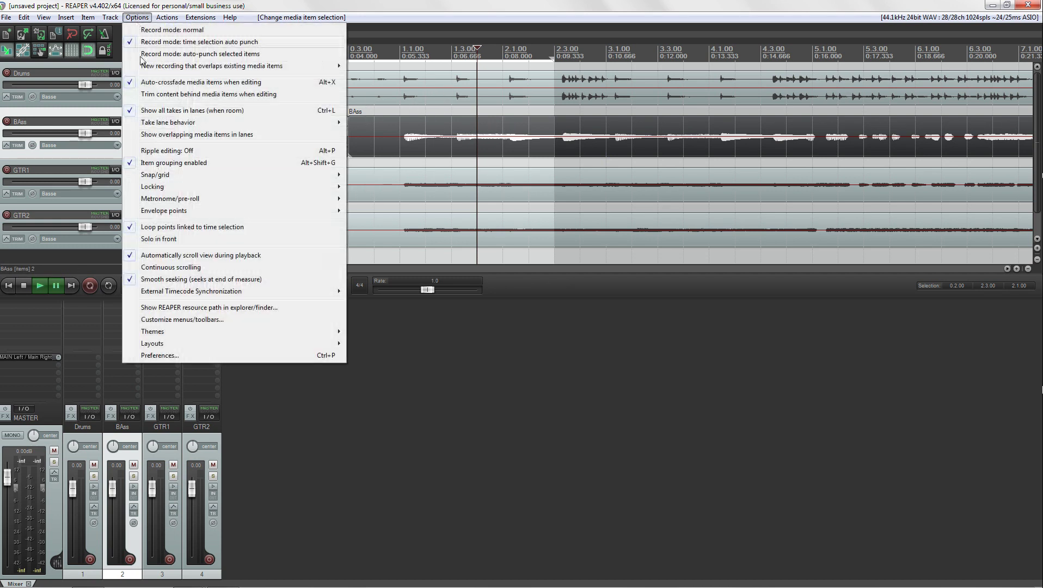
left_click(161, 356)
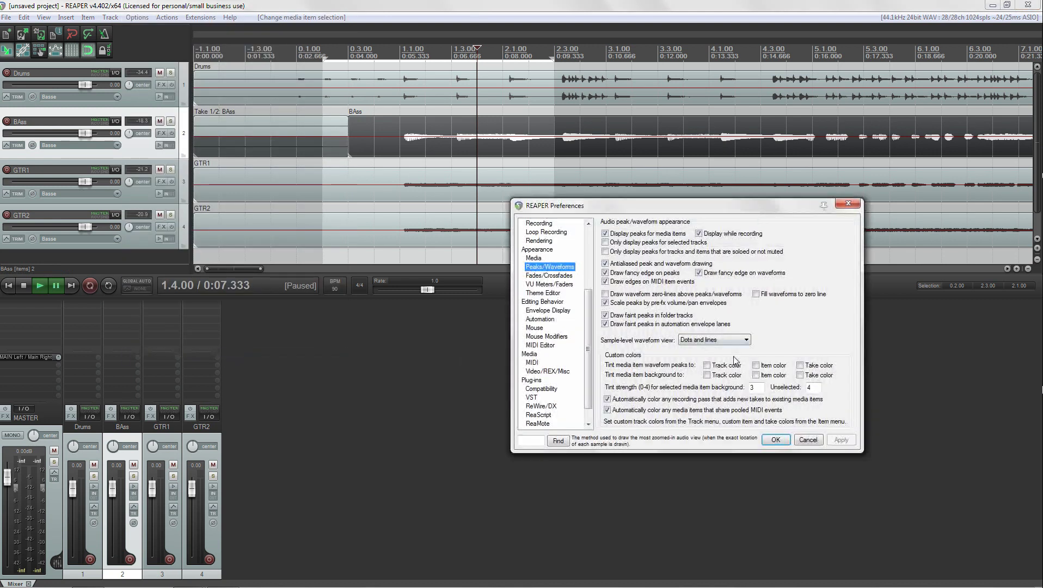
left_click(708, 375)
left_click(756, 375)
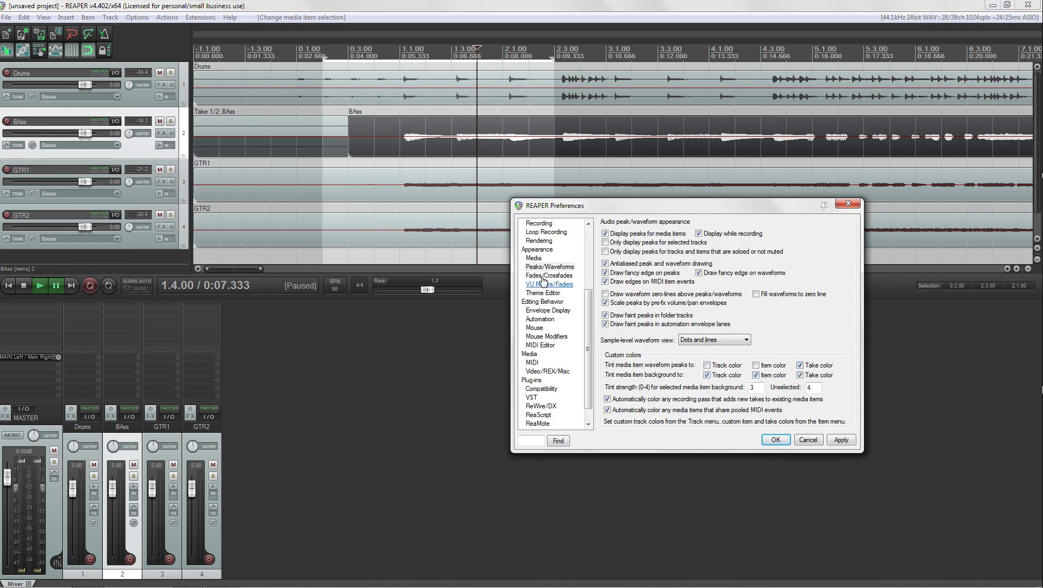
Enable Tint track panel backgrounds in the Appearance preferences, apply the color settings, and close the preferences.
left_click(533, 258)
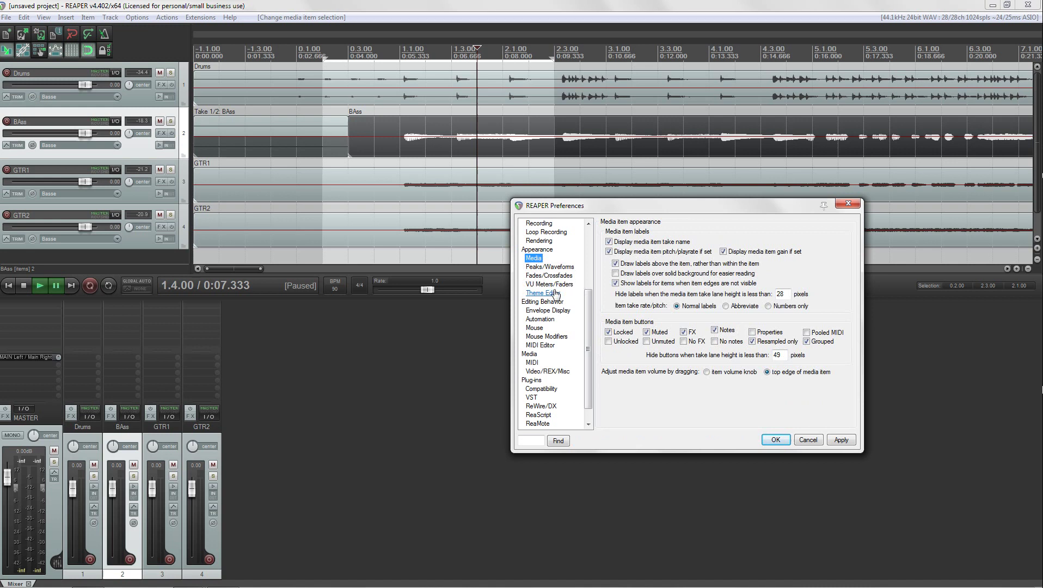
left_click(537, 250)
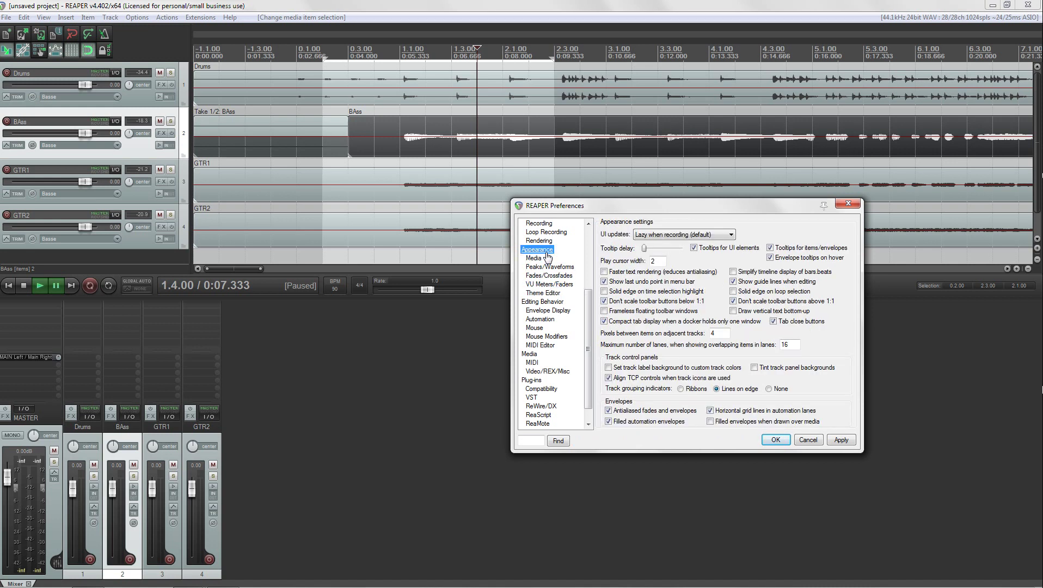
left_click(754, 367)
left_click(841, 439)
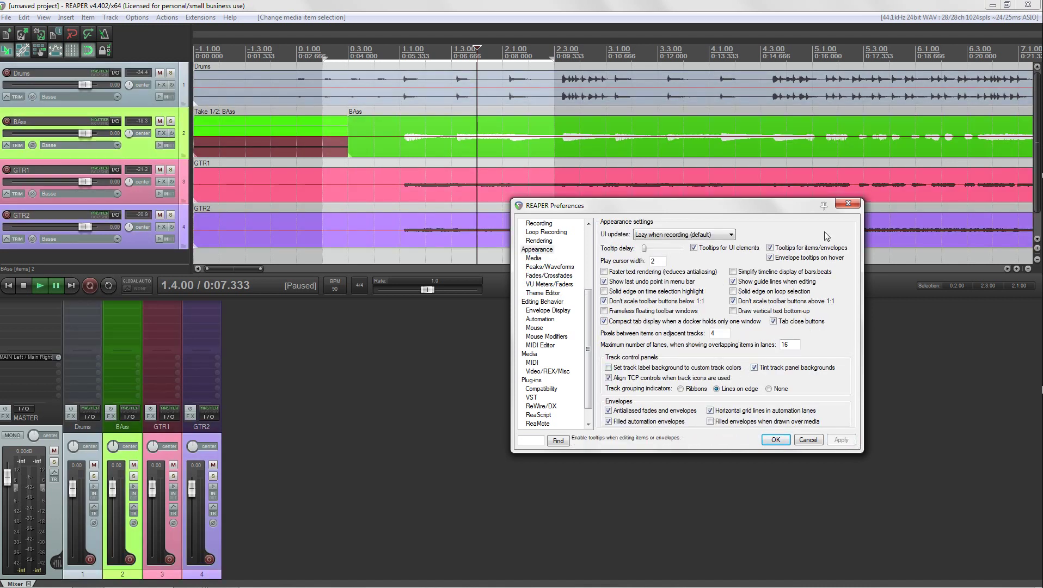
left_click(774, 440)
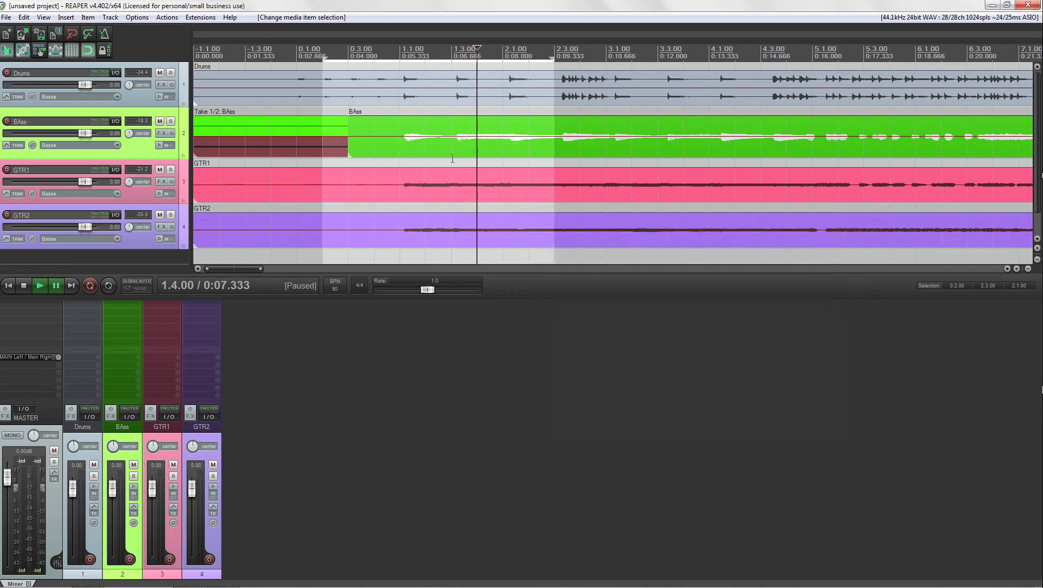
Review the left-click mouse modifiers for the Media item bottom half and Media item contexts in the preferences, and close them.
left_click(136, 17)
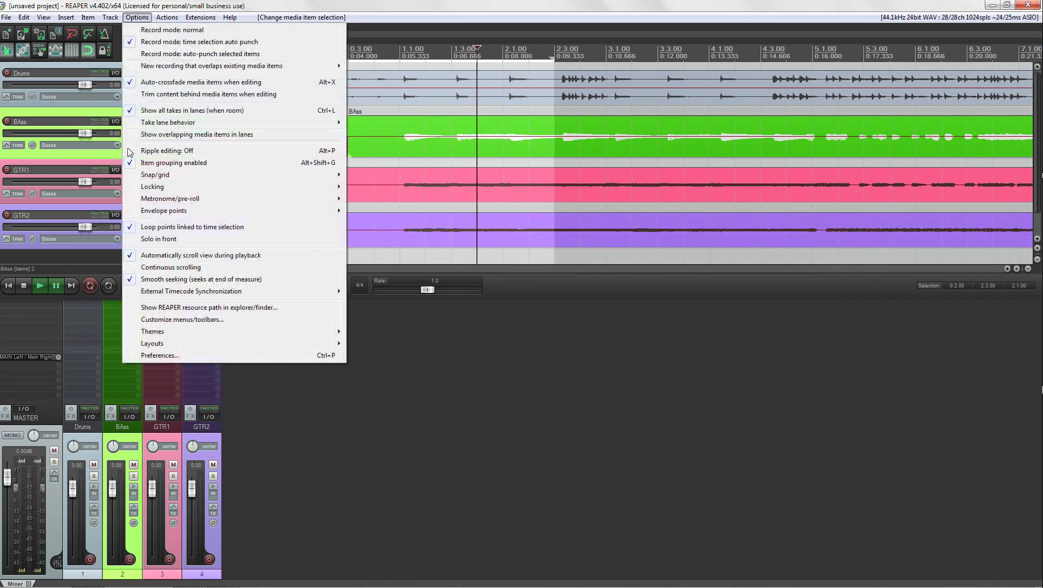
left_click(161, 355)
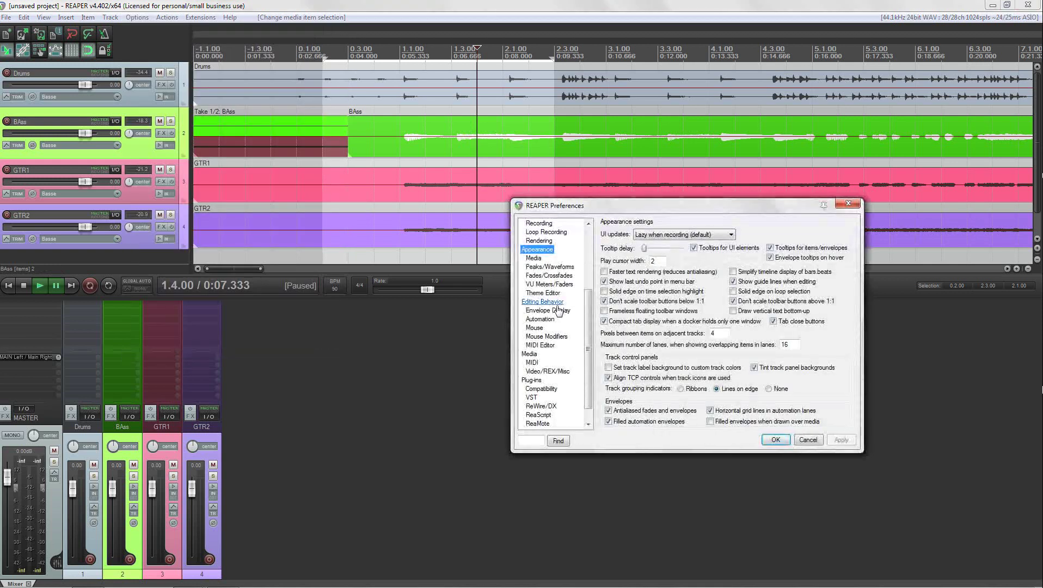
left_click(546, 336)
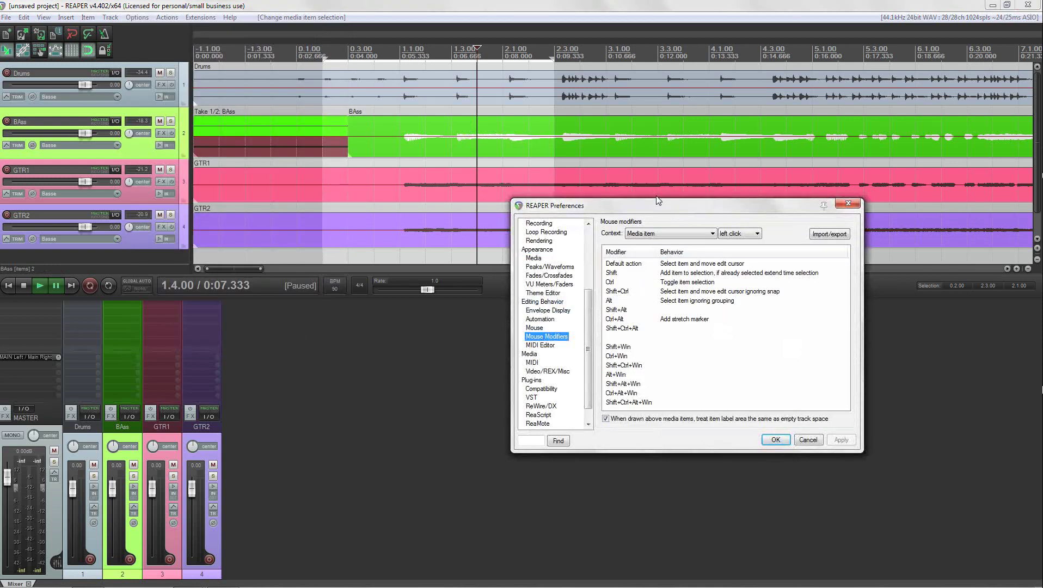
left_click_drag(657, 203, 502, 249)
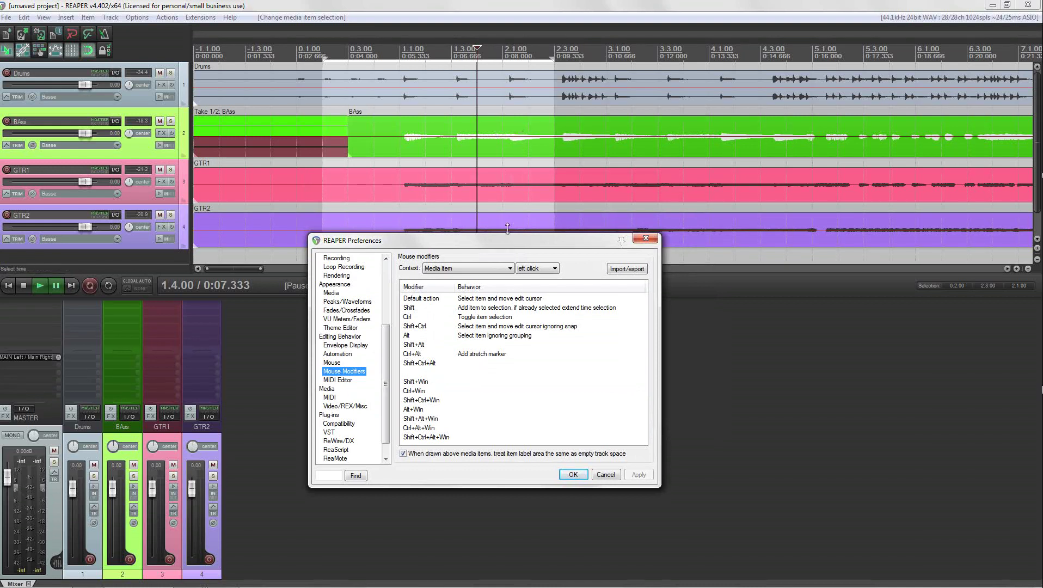
left_click(501, 268)
left_click(469, 287)
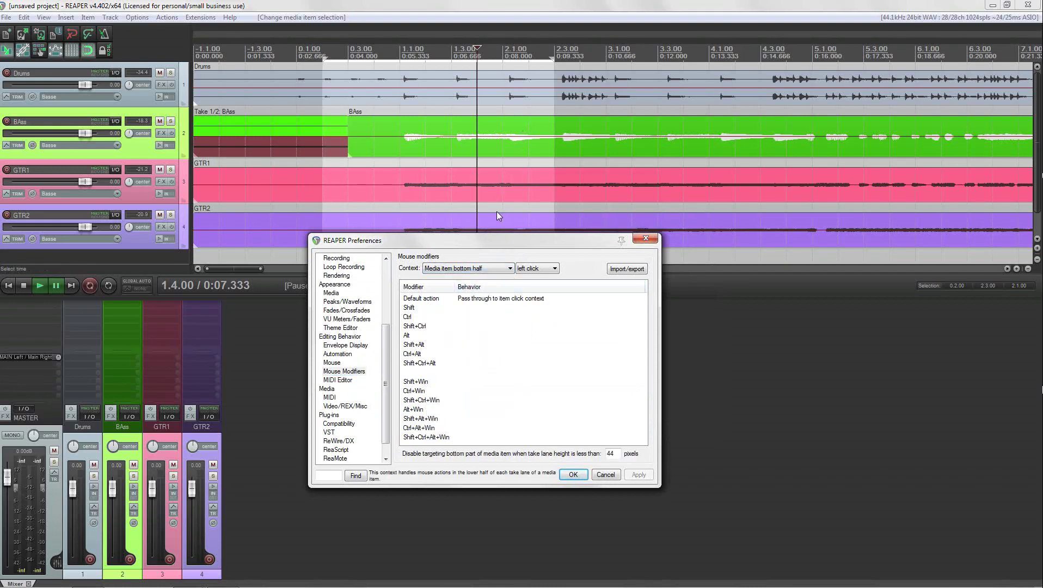
left_click(484, 269)
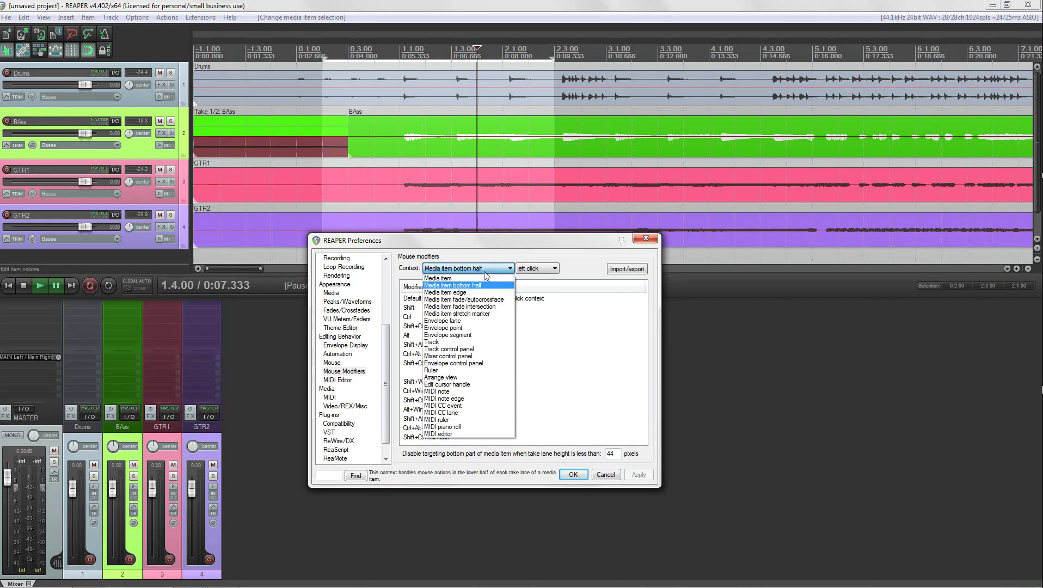
left_click(479, 278)
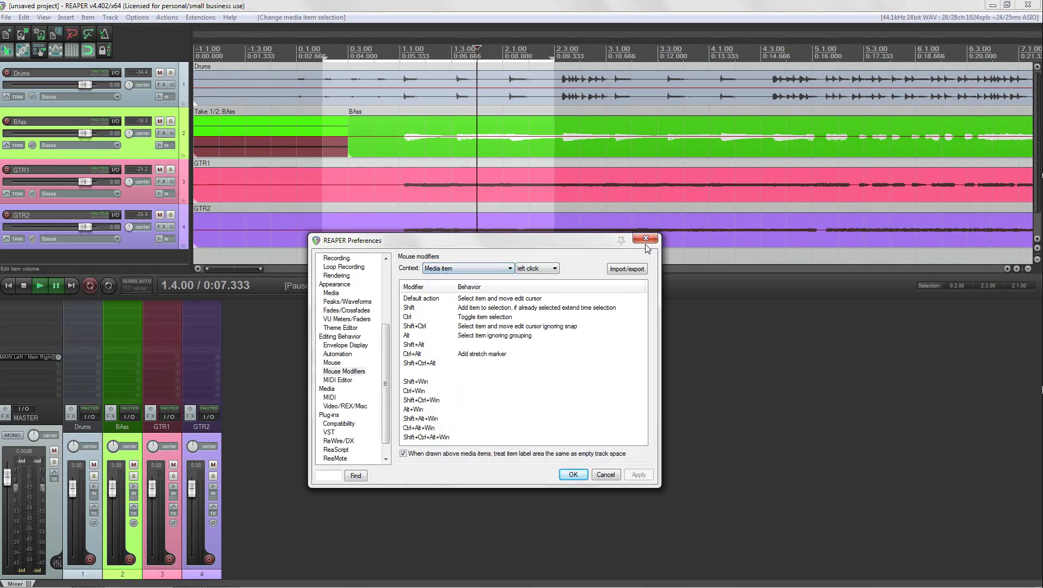
left_click(571, 475)
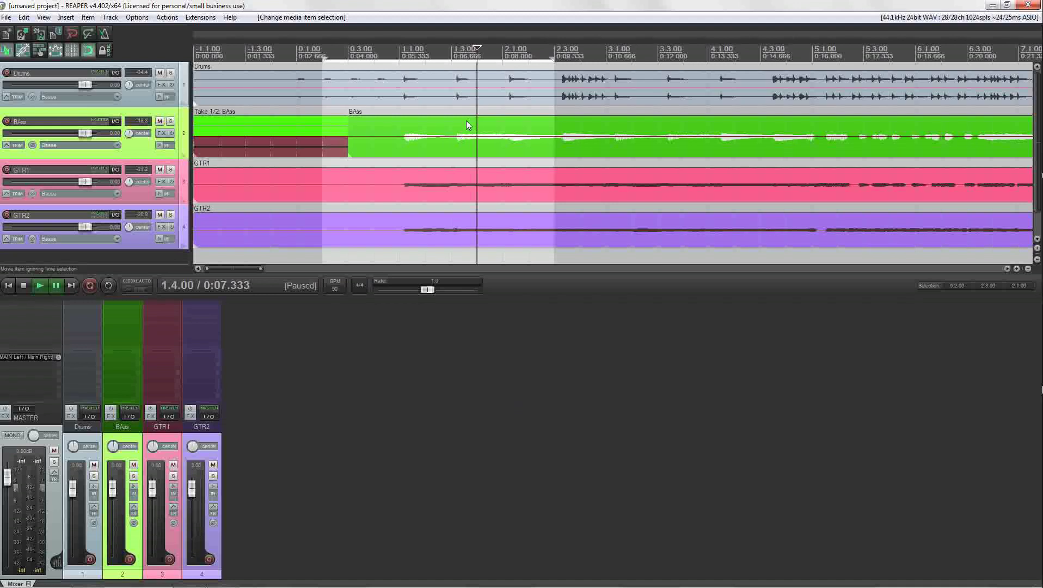
Examine how the BAss item and the track panels look at different horizontal and vertical zoom levels.
left_click(458, 135)
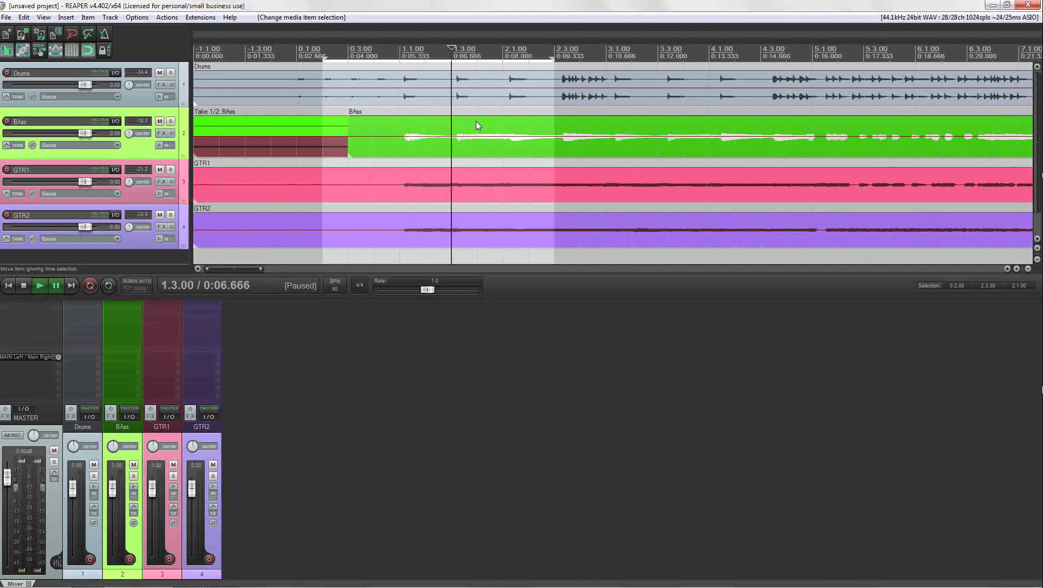
scroll(479, 126, "up", 5)
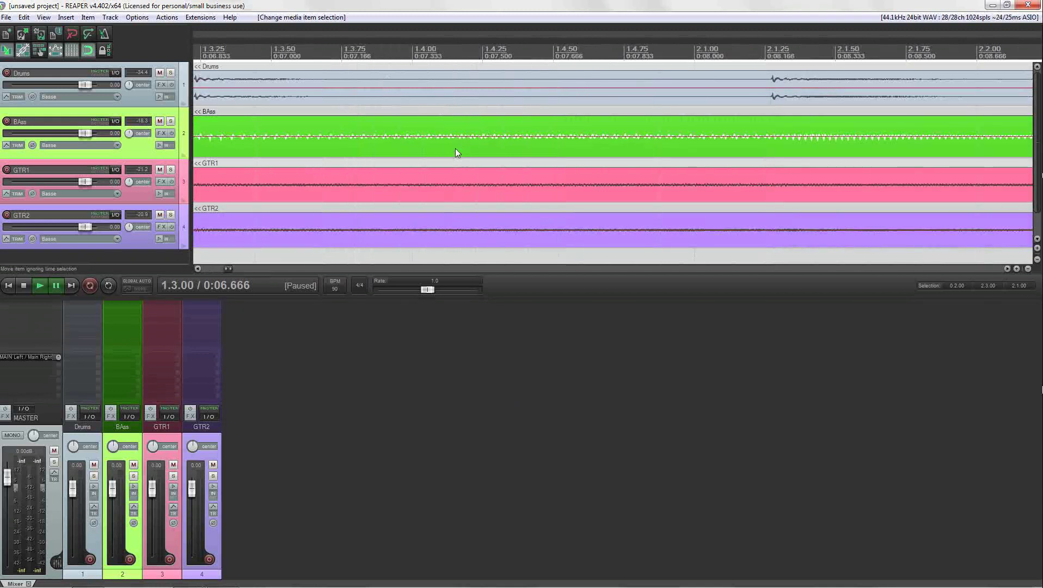
scroll(321, 143, "up", 3)
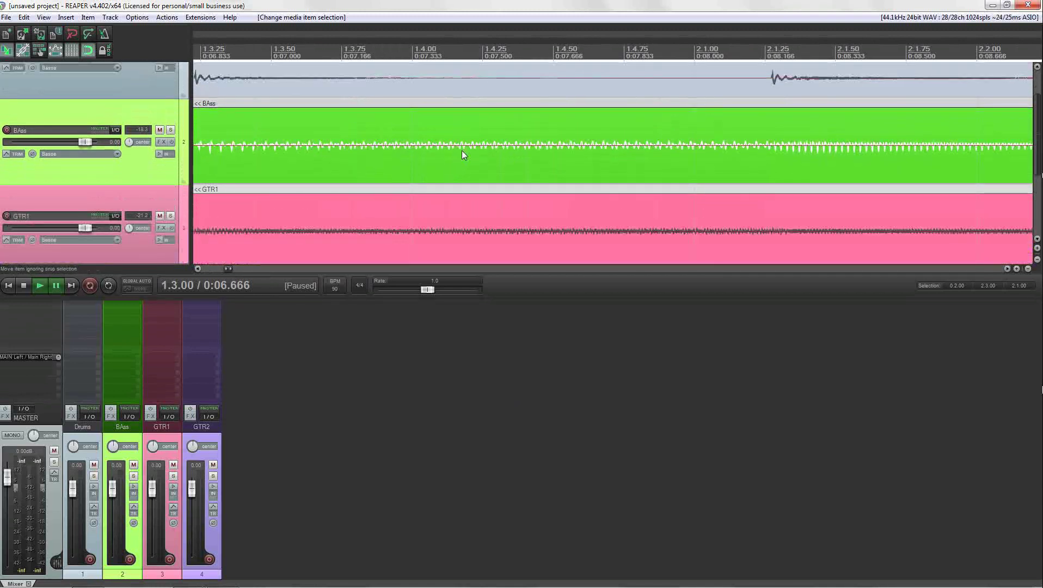
scroll(463, 141, "down", 5)
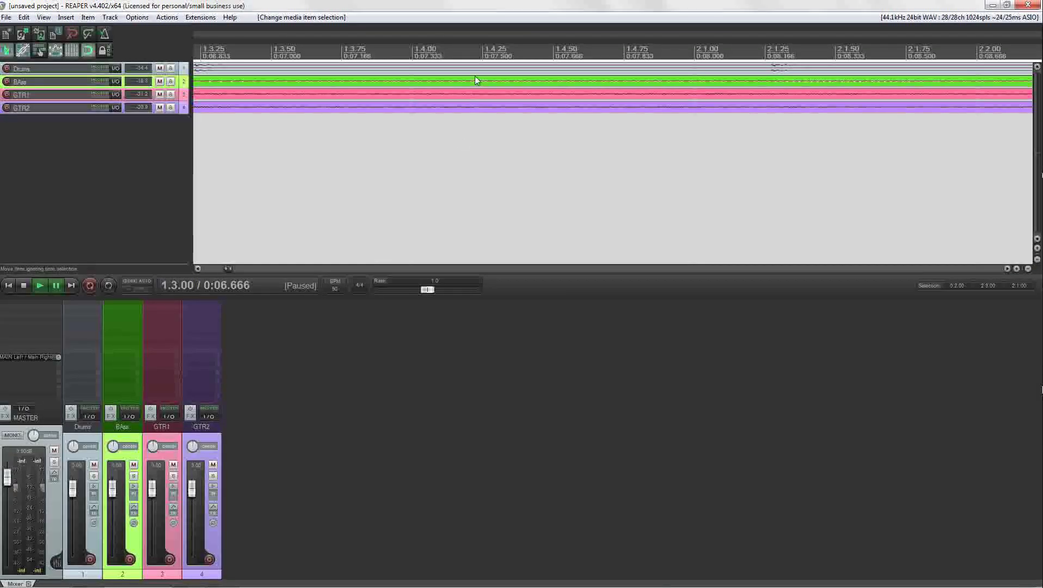
scroll(471, 81, "up", 4)
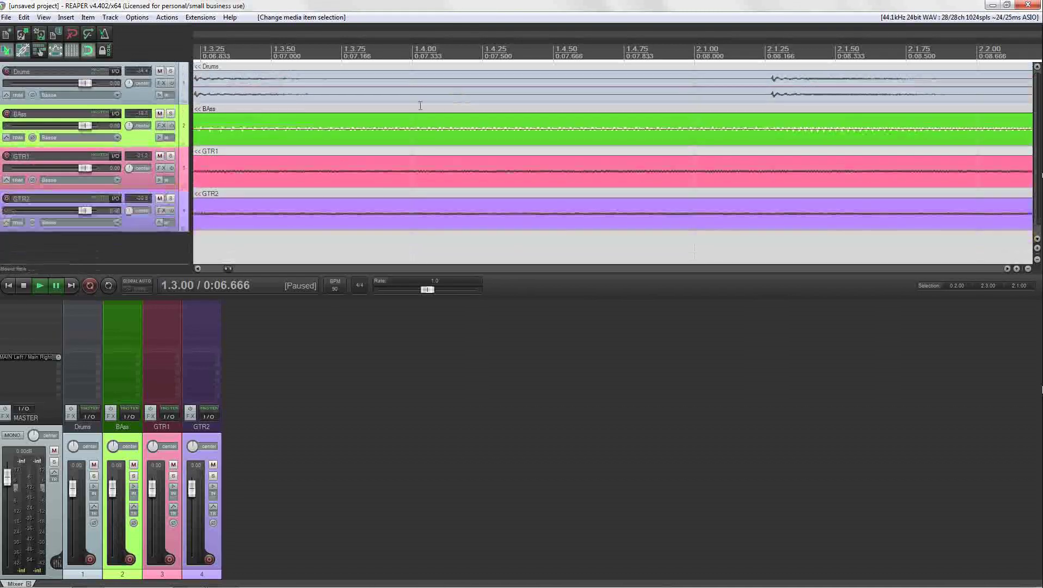
Switch to the Reaper_Reno_forYT theme, check the list of installed themes, and place the edit cursor at 1.4.00 on the BAss item.
left_click(135, 19)
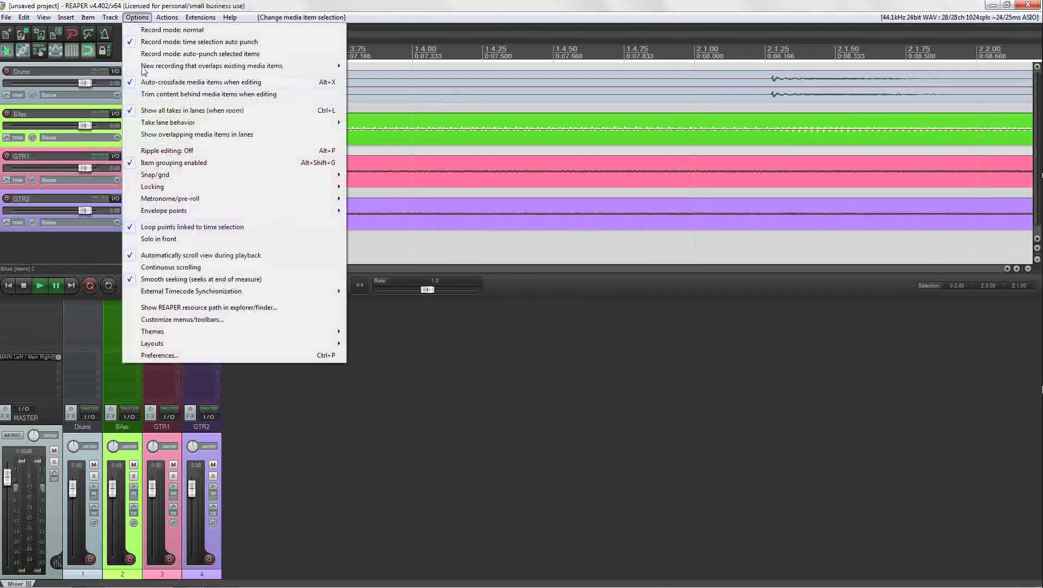
mouse_move(181, 334)
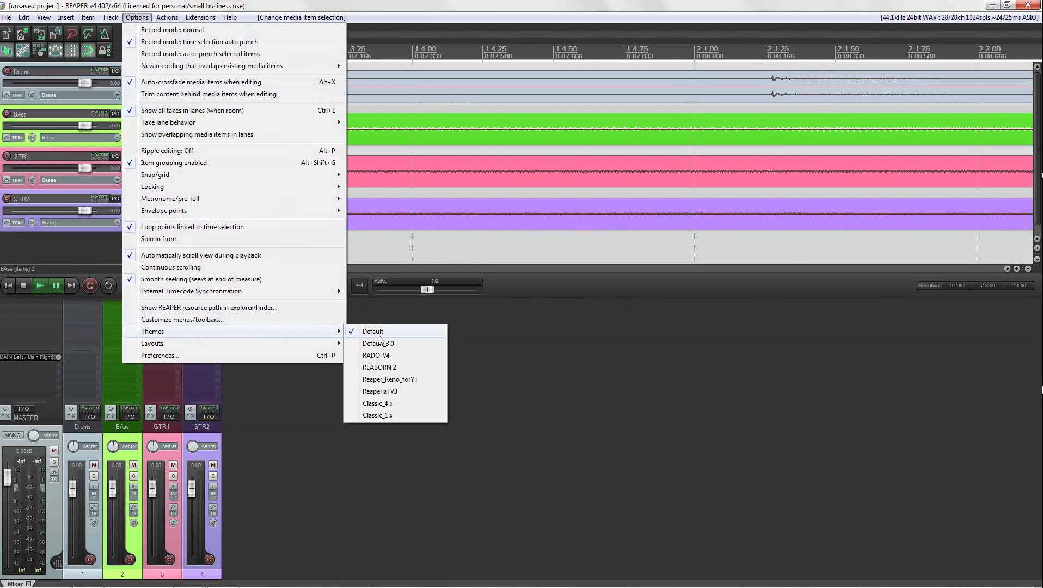
left_click(388, 379)
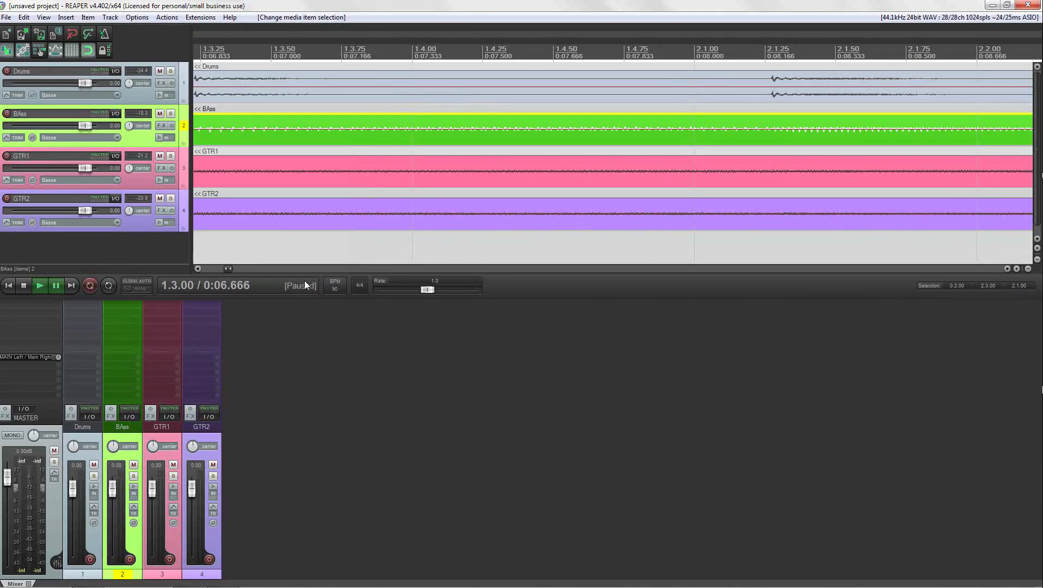
left_click(134, 18)
mouse_move(179, 332)
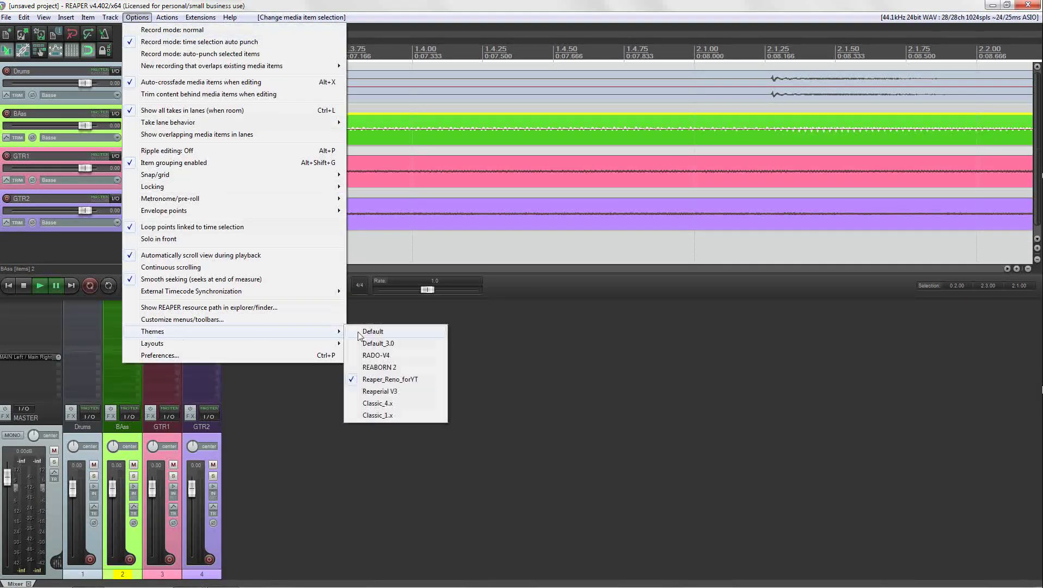
left_click(441, 132)
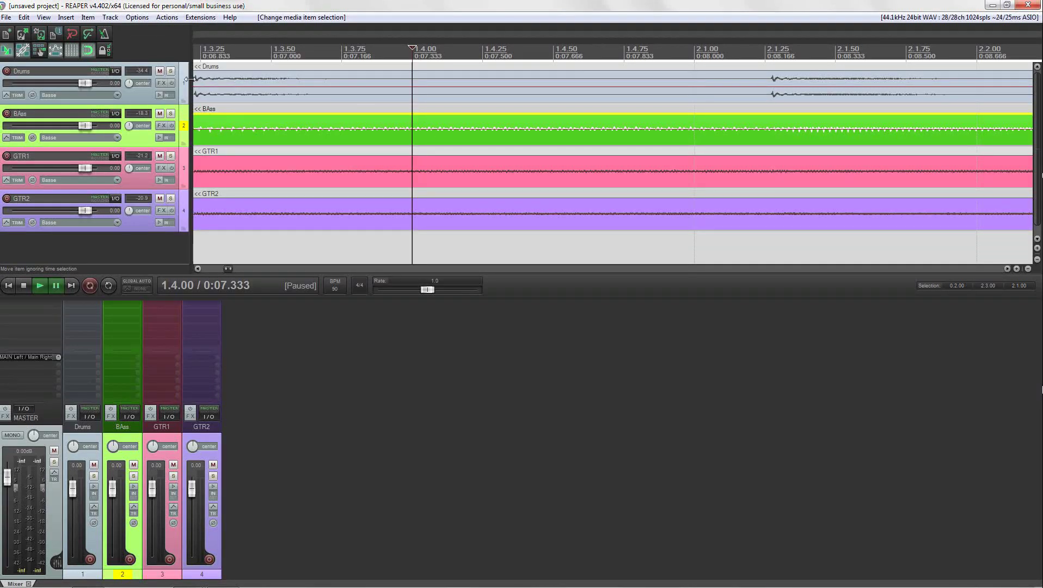
Select the GTR1, GTR2, BAss and Drums track panels back and forth to examine how the theme highlights the selected track.
left_click(185, 172)
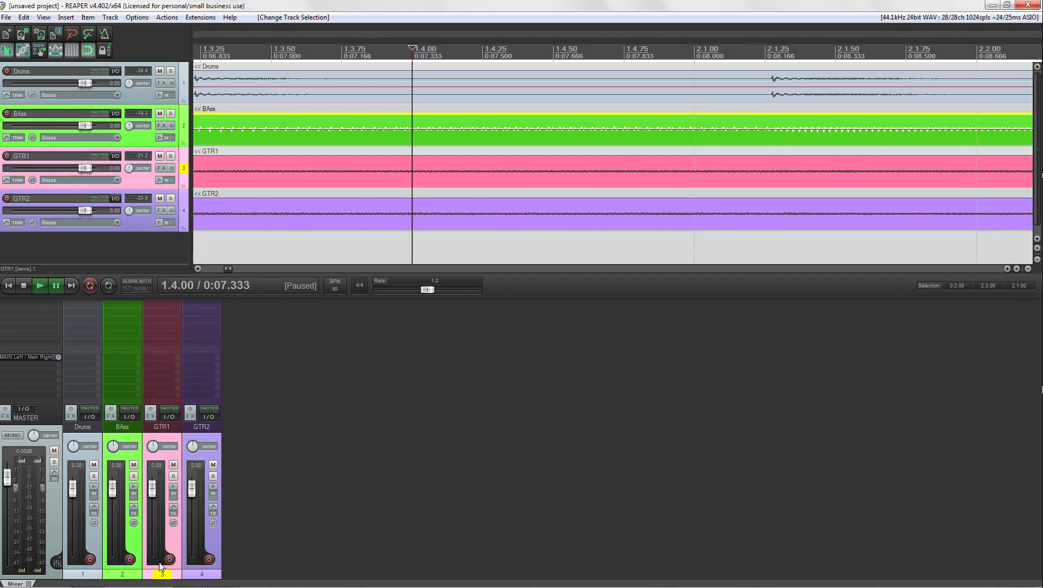
left_click(181, 223)
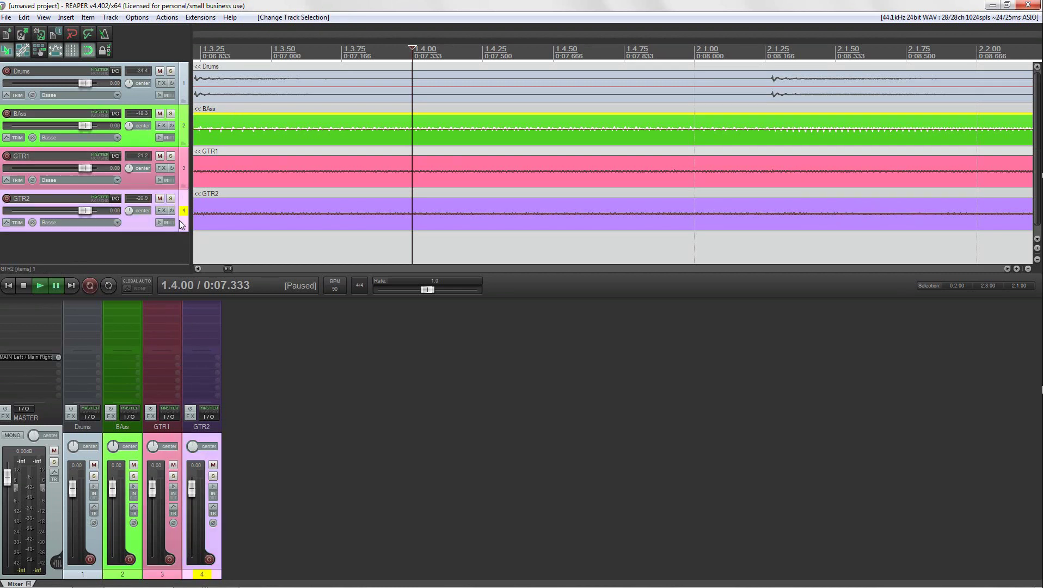
left_click(181, 170)
left_click(185, 125)
left_click(185, 95)
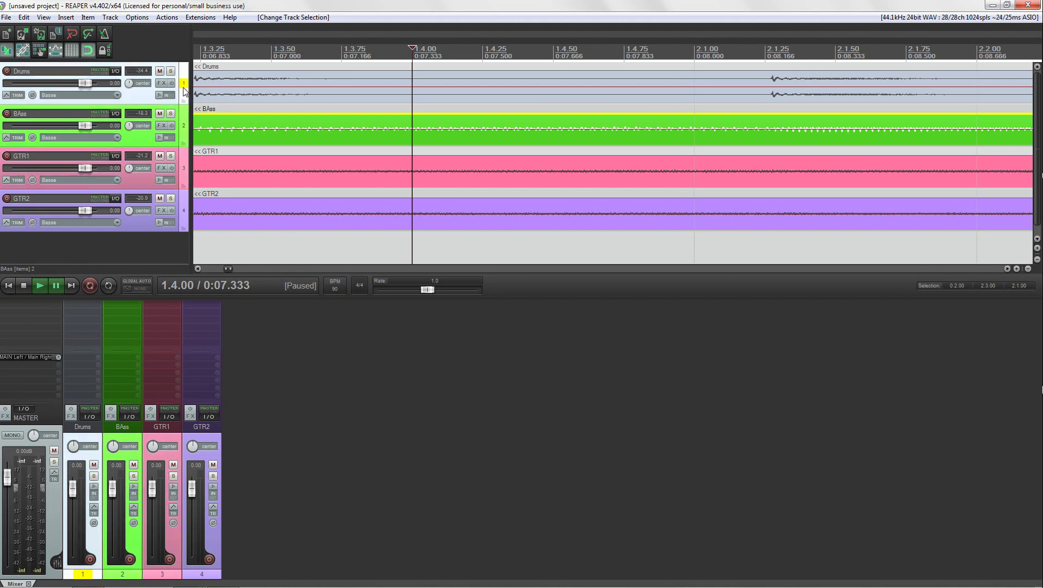
left_click(188, 126)
left_click(187, 164)
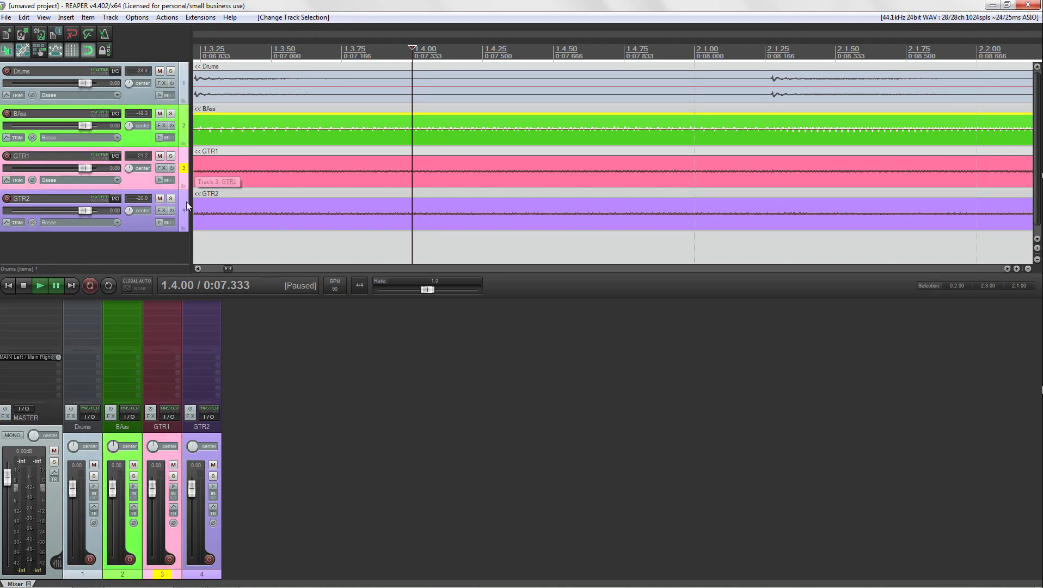
left_click(185, 209)
left_click(185, 180)
left_click(185, 139)
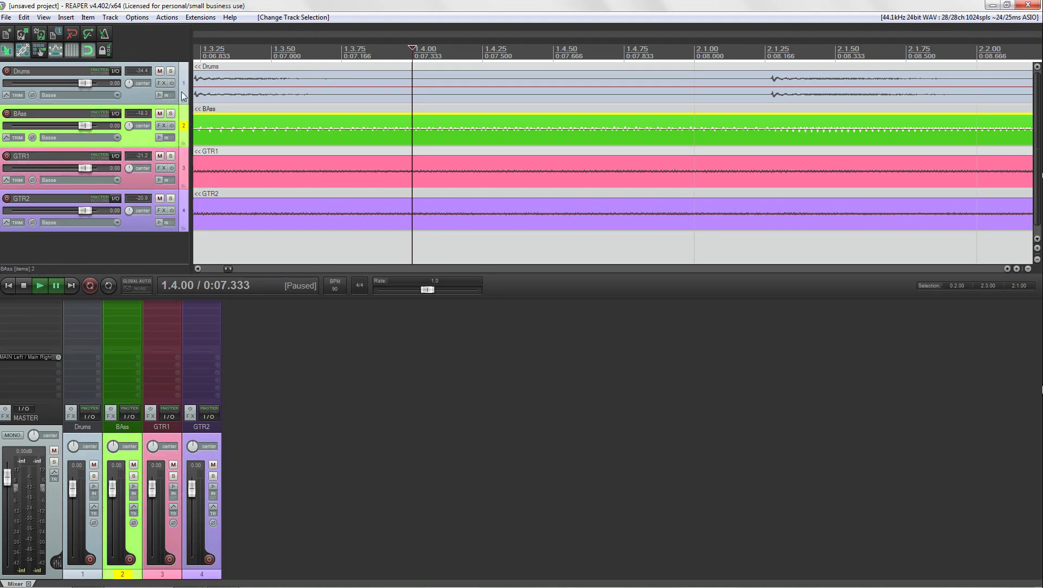
left_click(184, 95)
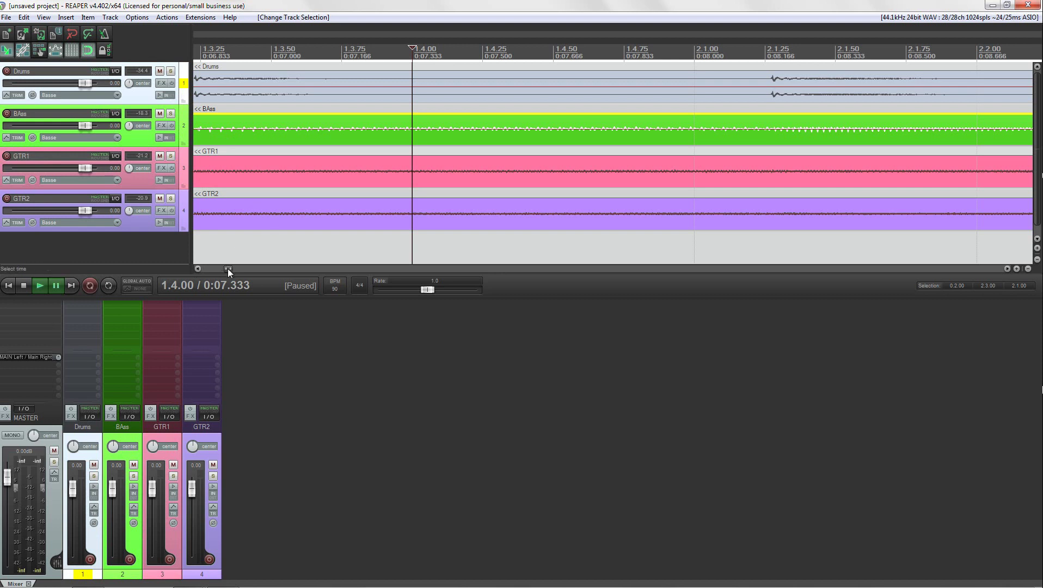
Show the whole time selection again and select the GTR1, GTR2 and BAss media items in turn to examine their highlighting.
left_click_drag(228, 268, 217, 269)
scroll(457, 164, "down", 8)
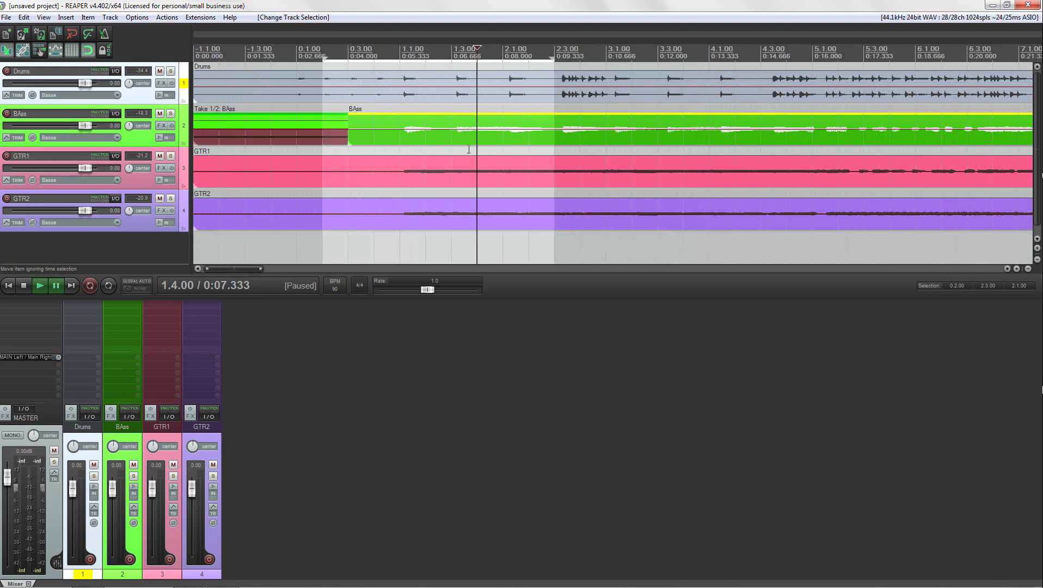
left_click(479, 168)
left_click(469, 215)
left_click(481, 143)
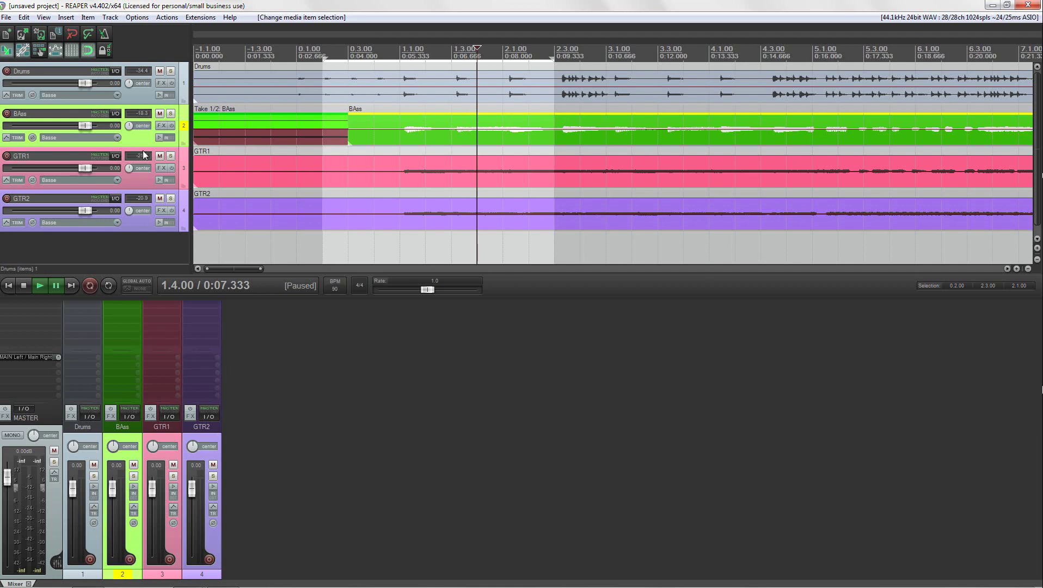
Enlarge the BAss track's height and select the BAss and Drums media items to compare their selected colors.
left_click_drag(148, 146, 149, 216)
left_click(677, 145)
left_click(654, 92)
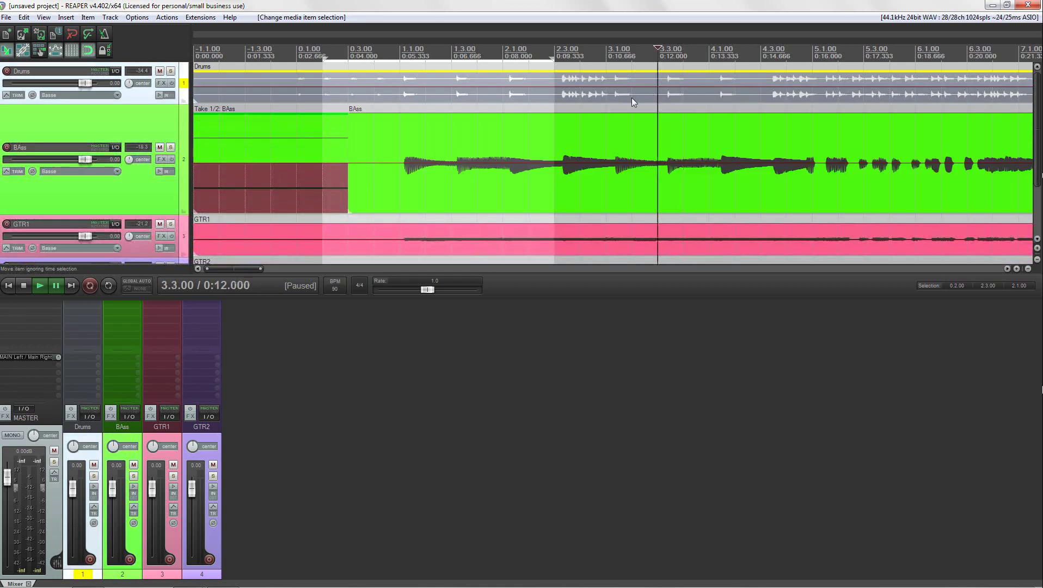
In the Peaks/Waveforms preferences, set the selected media item background tint strength to 2, apply it, and check it on the BAss and Drums items.
left_click(145, 18)
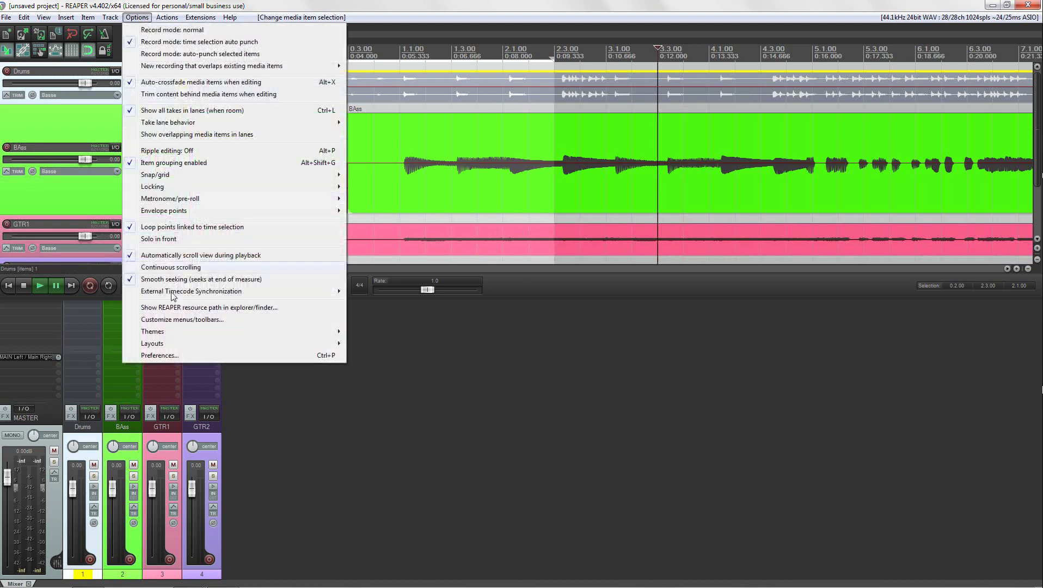
left_click(175, 356)
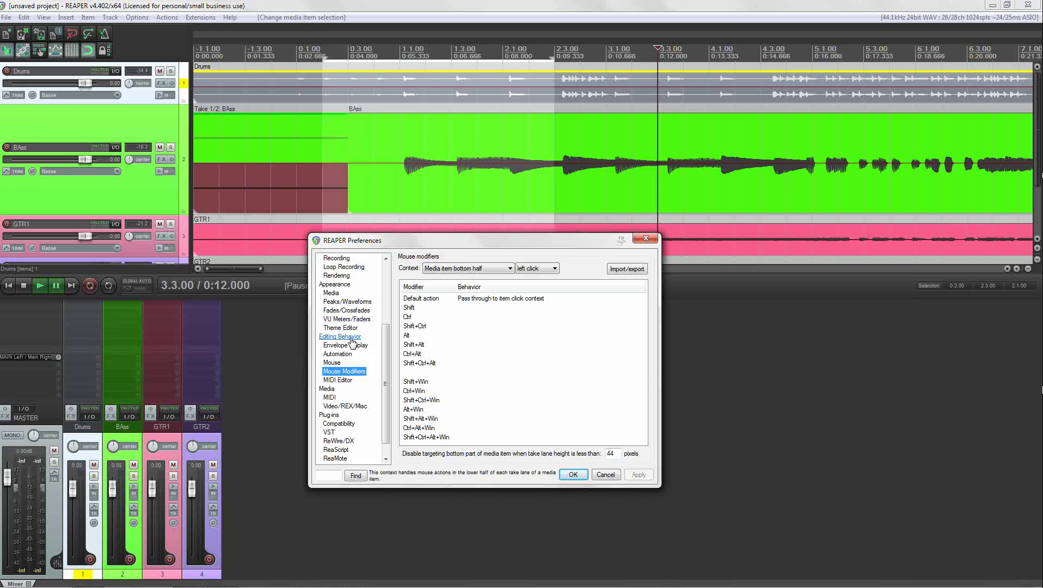
left_click(334, 284)
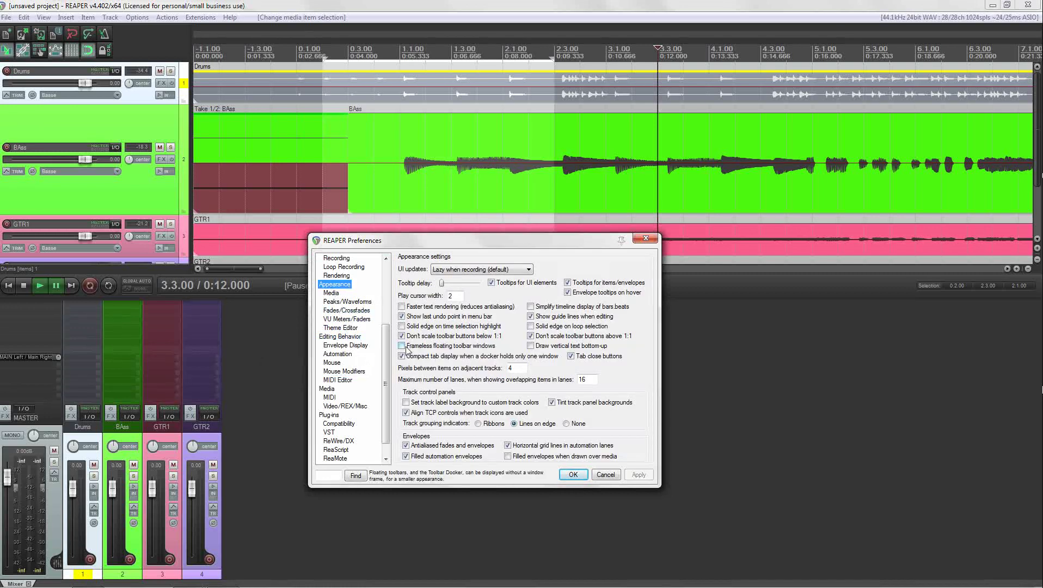
left_click(347, 300)
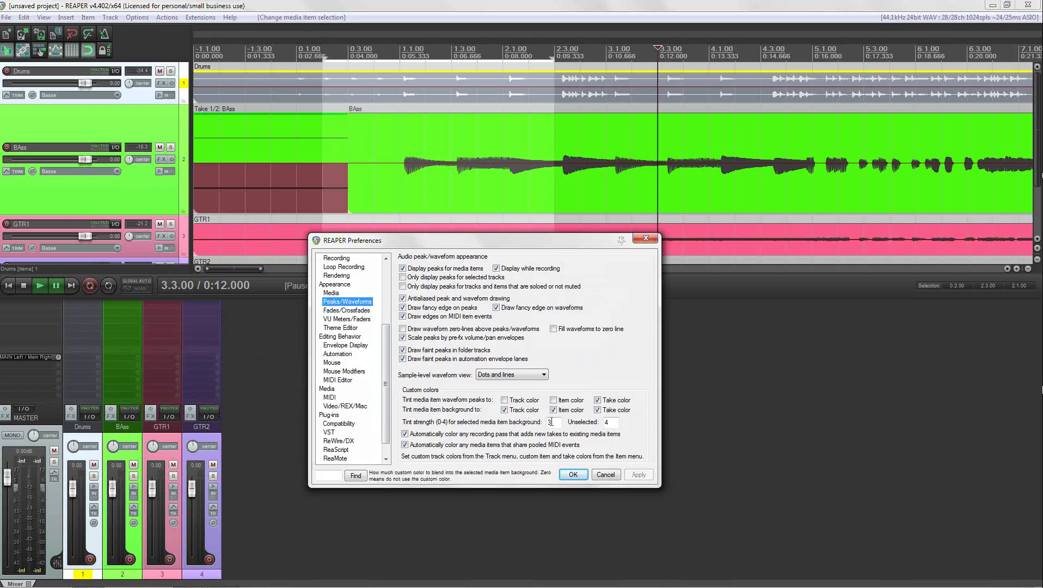
double_click(546, 422)
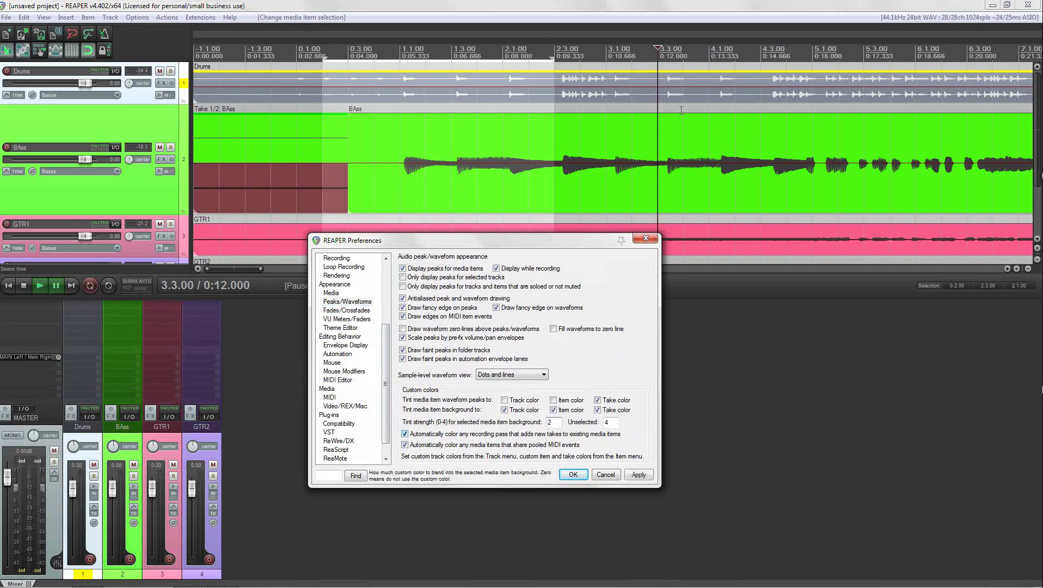
left_click(638, 475)
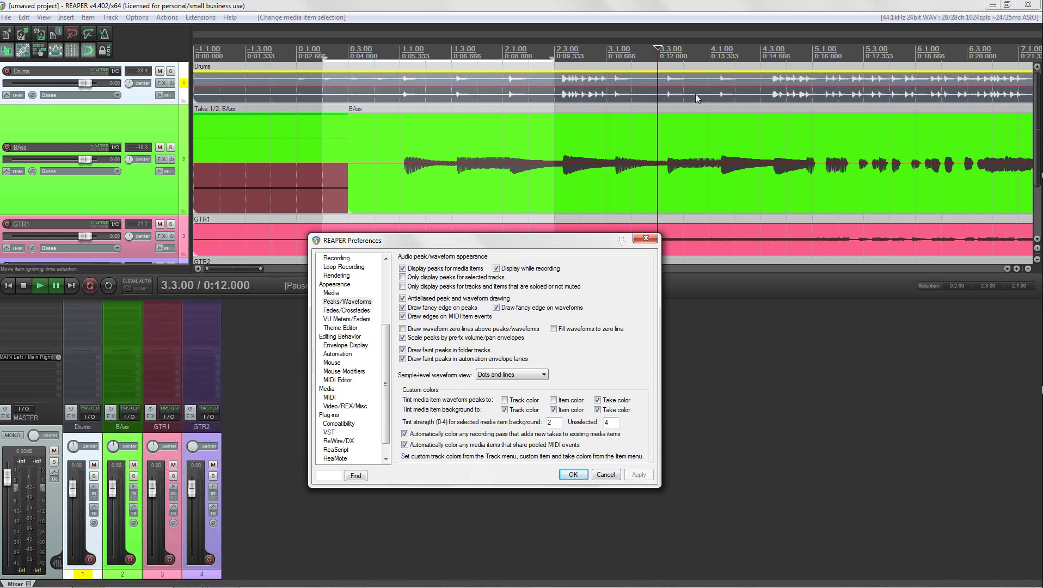
left_click(537, 172)
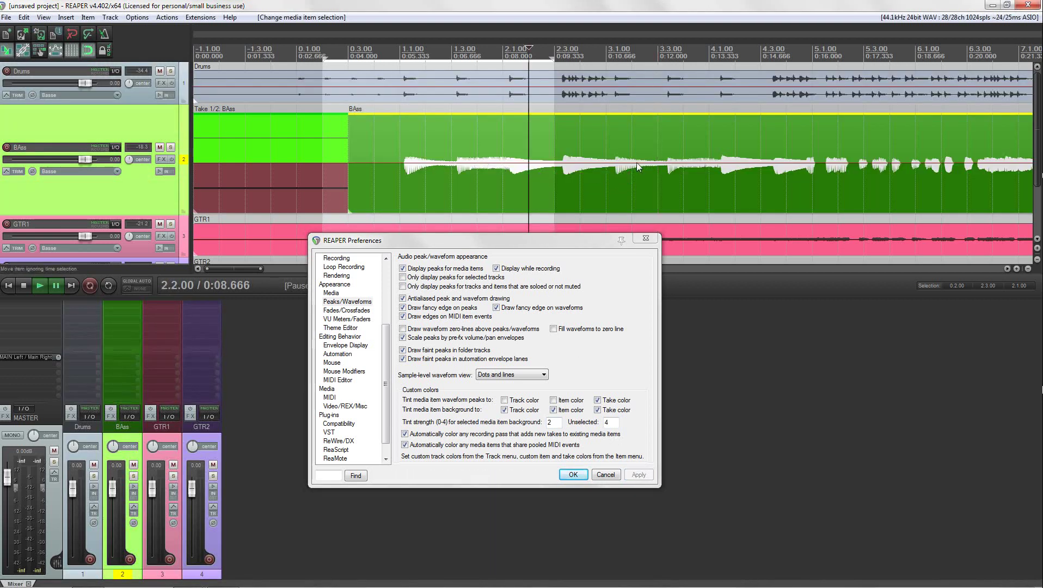
left_click(690, 94)
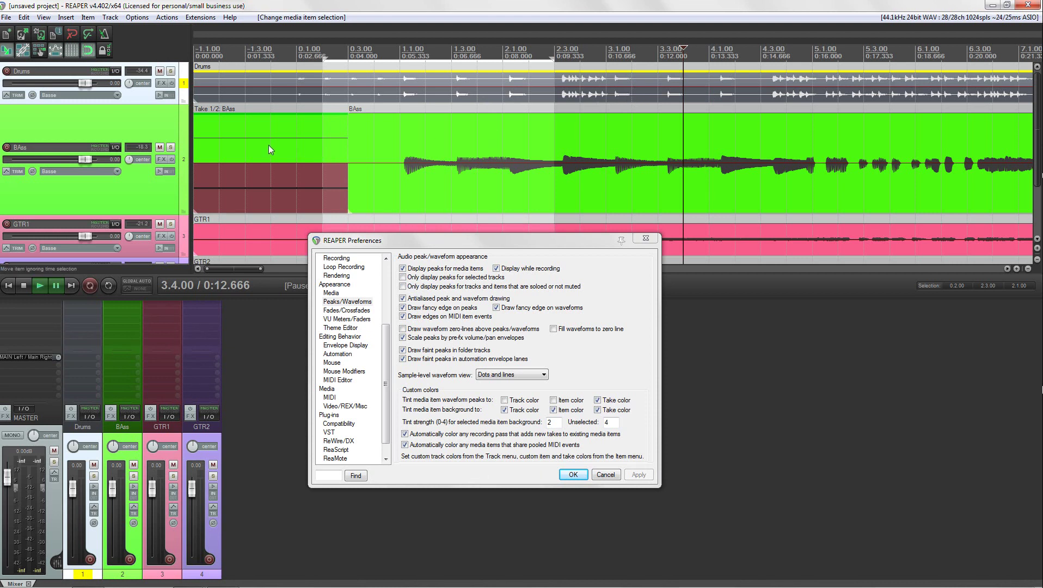
Set the unselected media item background tint strength to 3, confirm the preferences, and check the tint on the long BAss item.
left_click(608, 423)
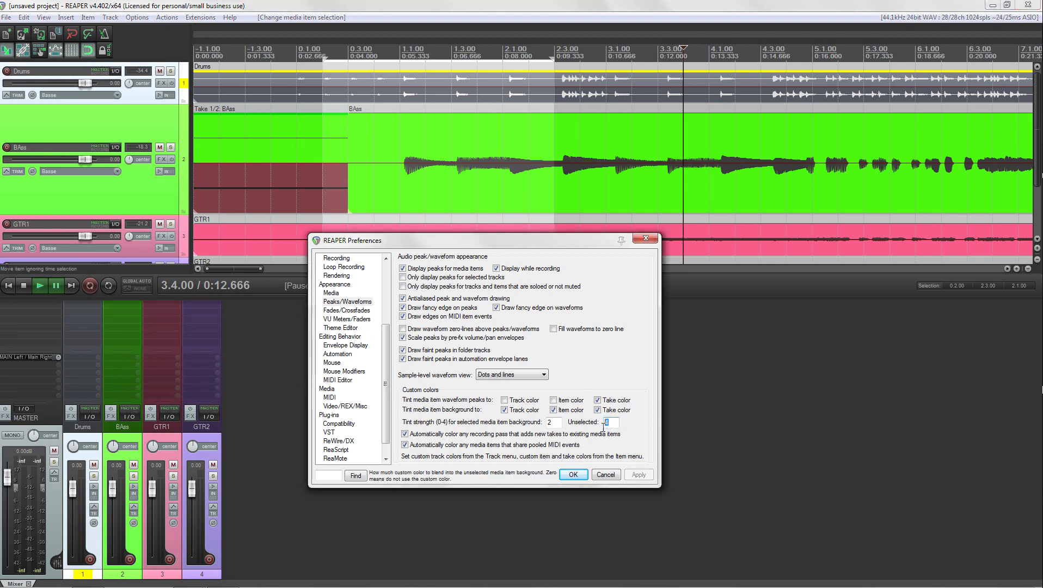
type("3")
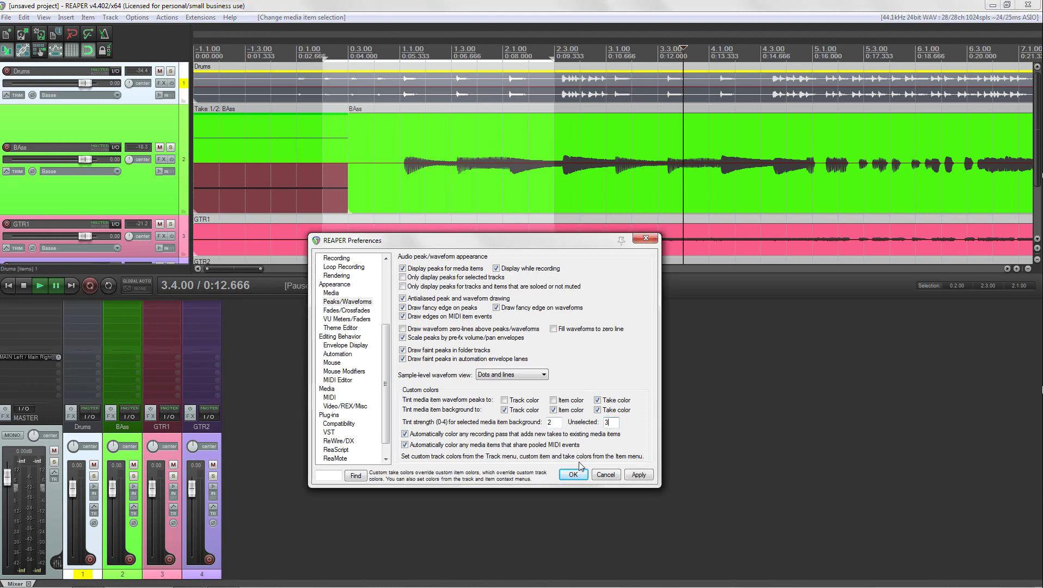
left_click(573, 475)
left_click(636, 191)
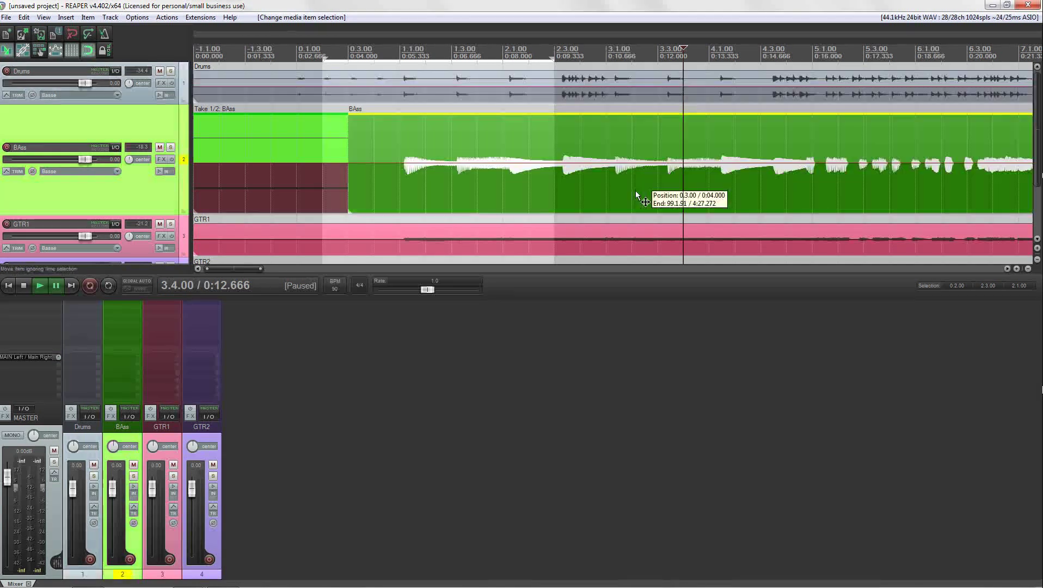
left_click(630, 151)
left_click(421, 108)
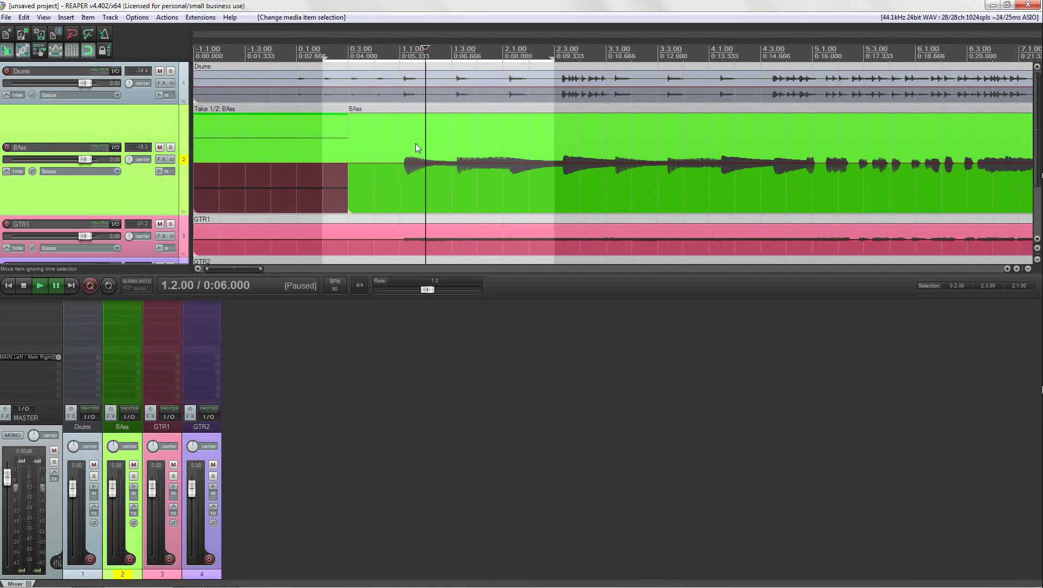
Select the two takes of the short BAss item in turn to compare their selected and unselected tints.
left_click(302, 131)
left_click(274, 188)
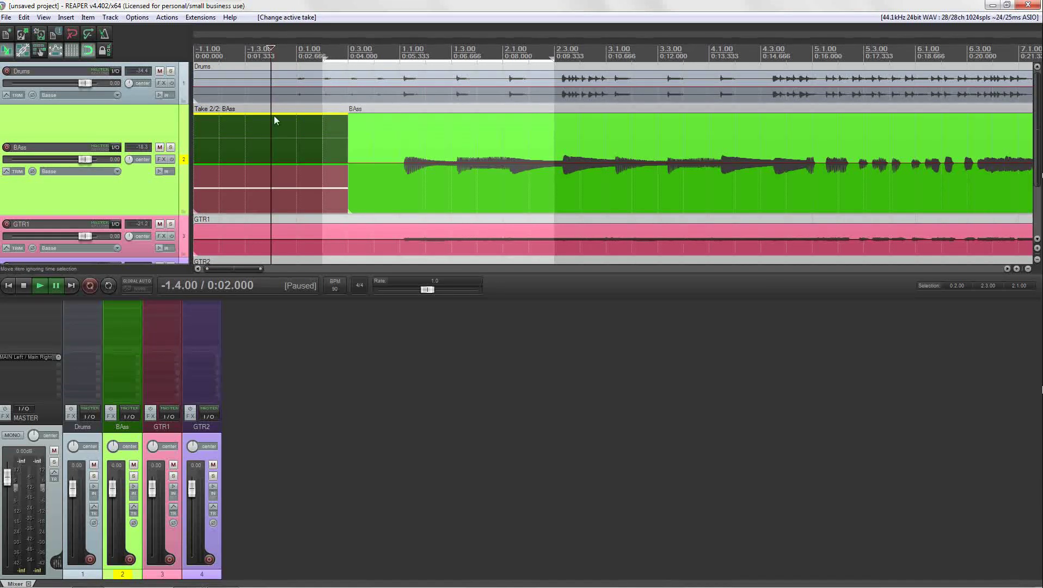
left_click(209, 123)
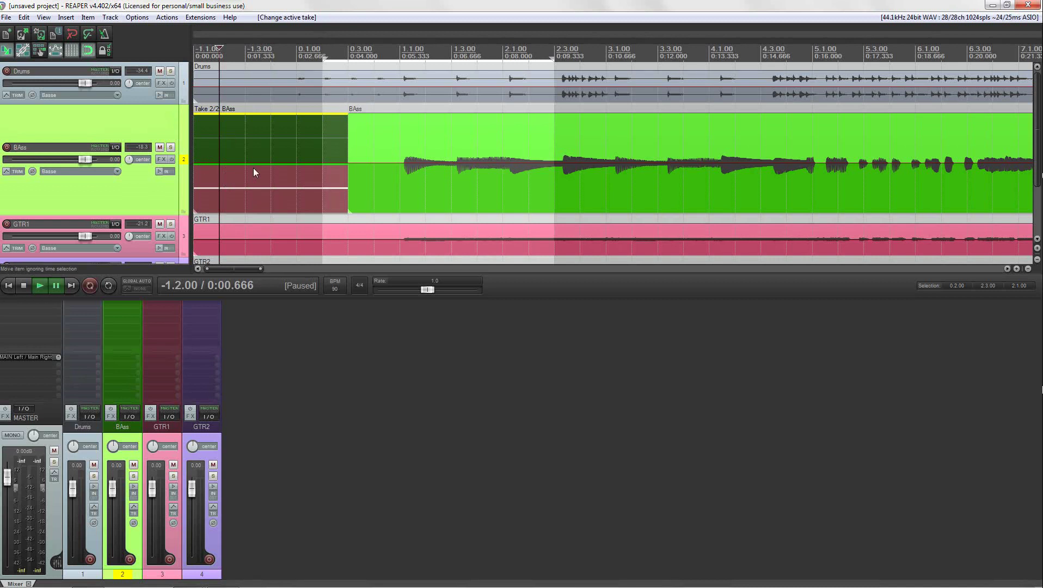
scroll(289, 181, "down", 1)
scroll(284, 173, "up", 1)
View the list of installed themes without switching, and select the long BAss media item.
left_click(137, 17)
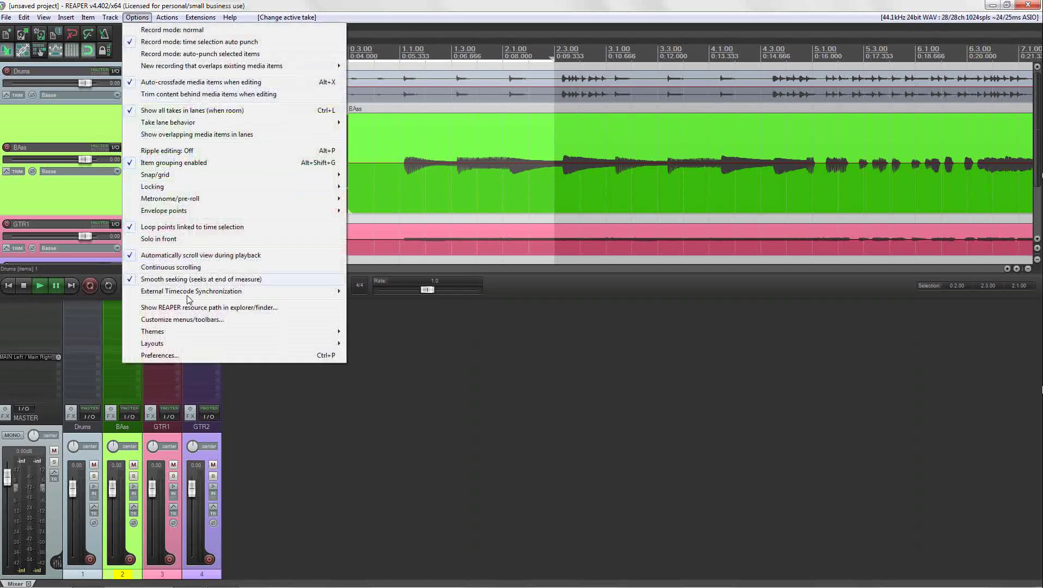
mouse_move(299, 338)
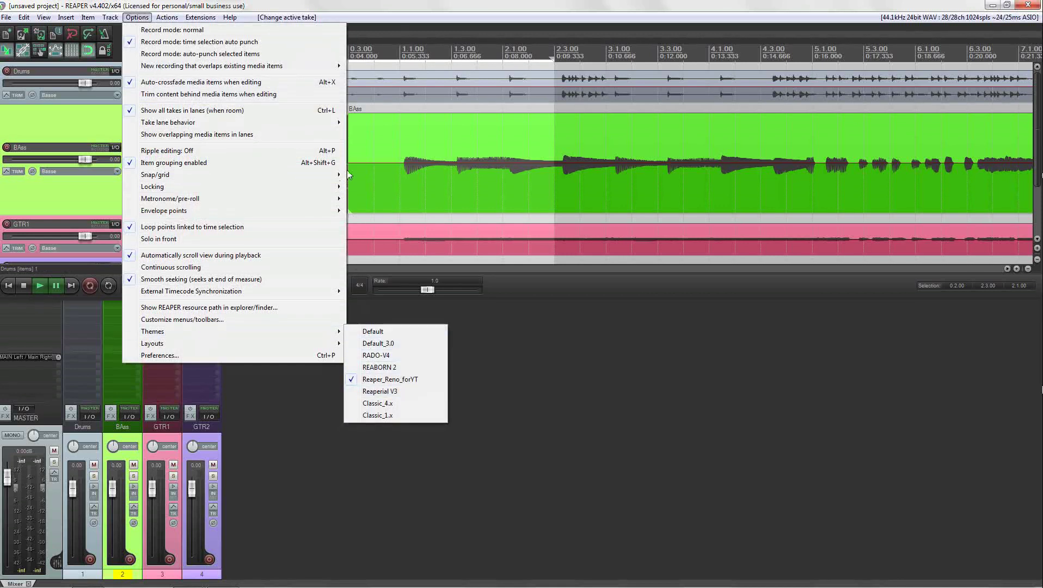
left_click(375, 117)
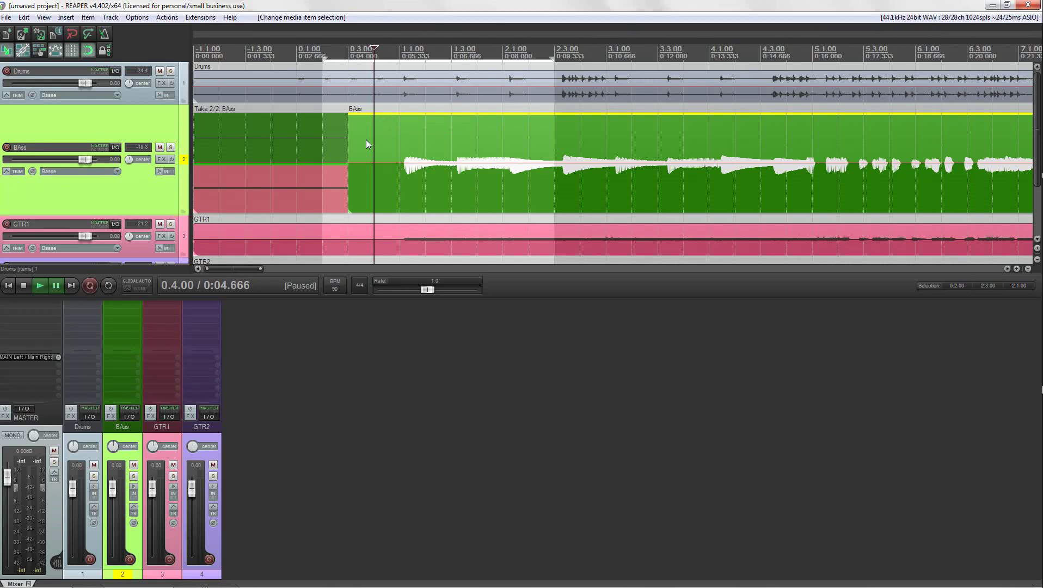
Show more of the timeline and hide the mixer so that all four tracks are in view.
scroll(361, 140, "down", 3)
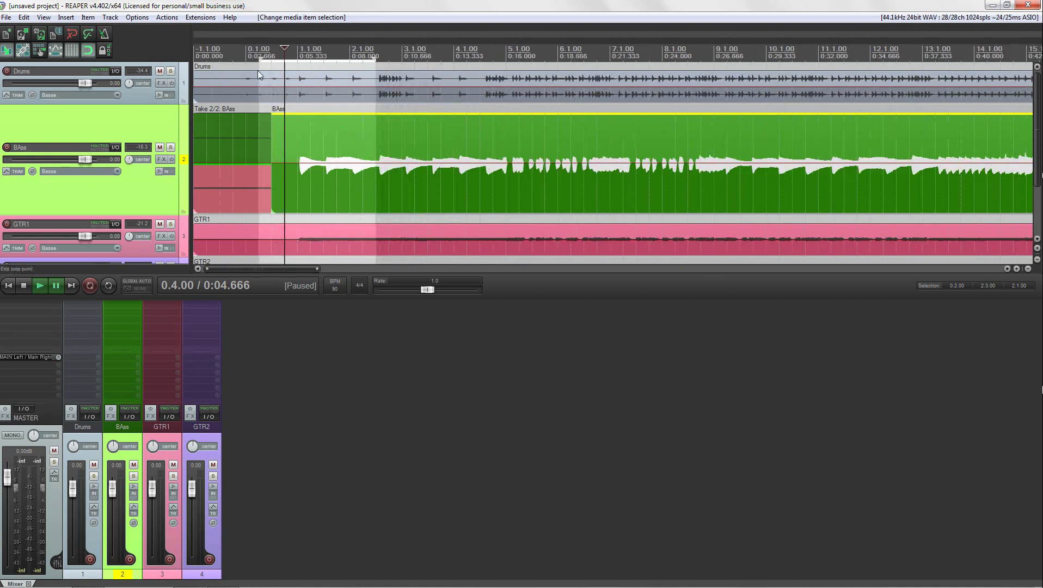
left_click(43, 17)
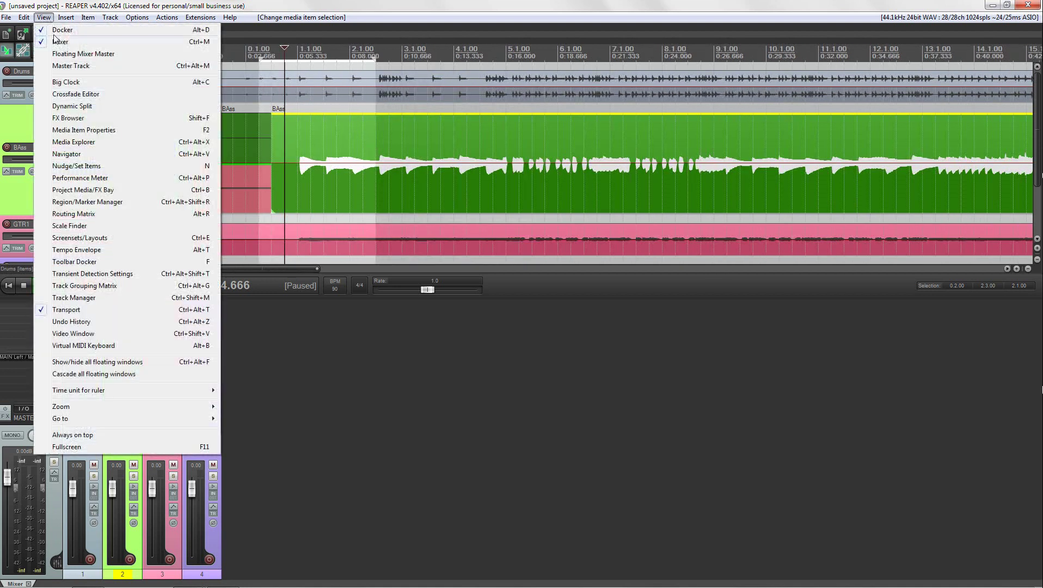
left_click(60, 42)
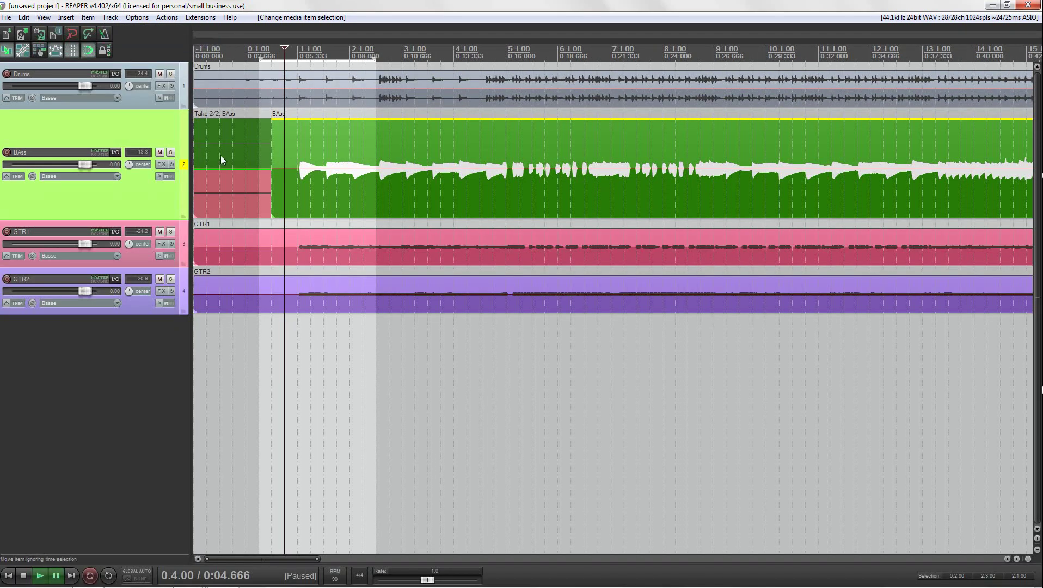
Select the Drums, BAss, GTR1 and GTR2 track panels in turn to examine their tinted selection highlighting.
left_click(178, 88)
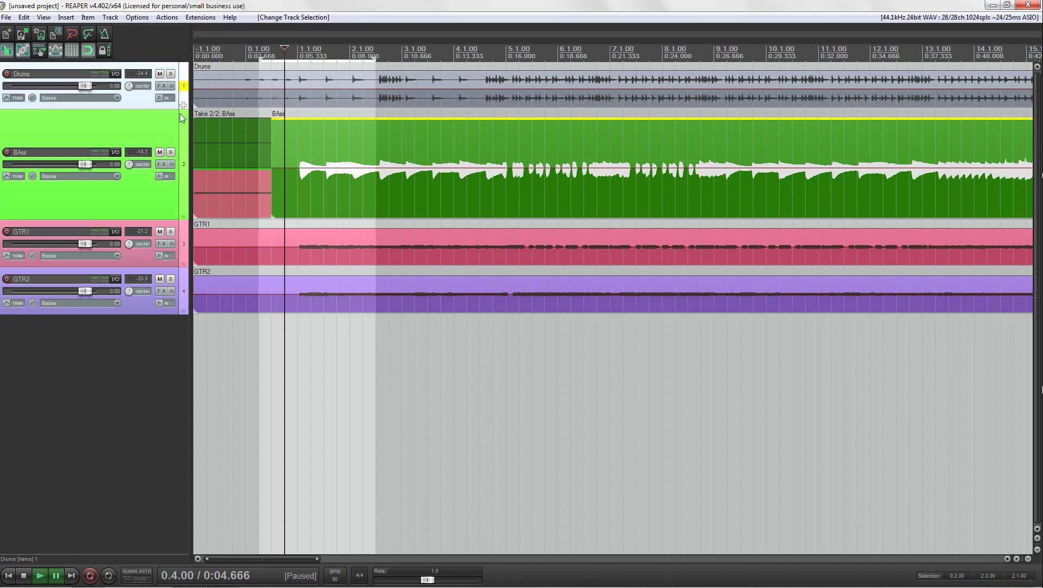
left_click(182, 206)
left_click(184, 245)
left_click(185, 279)
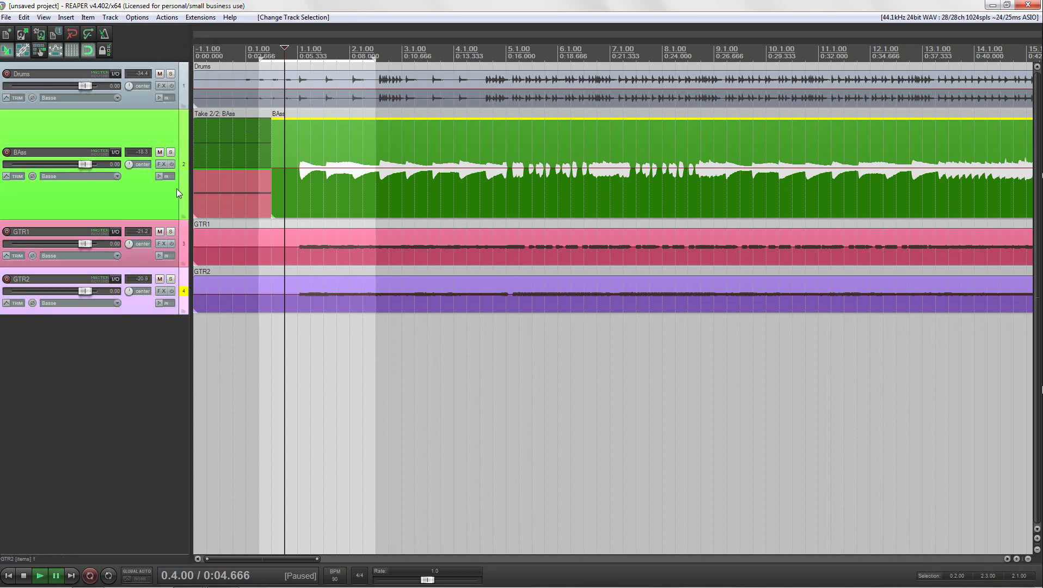
left_click(182, 169)
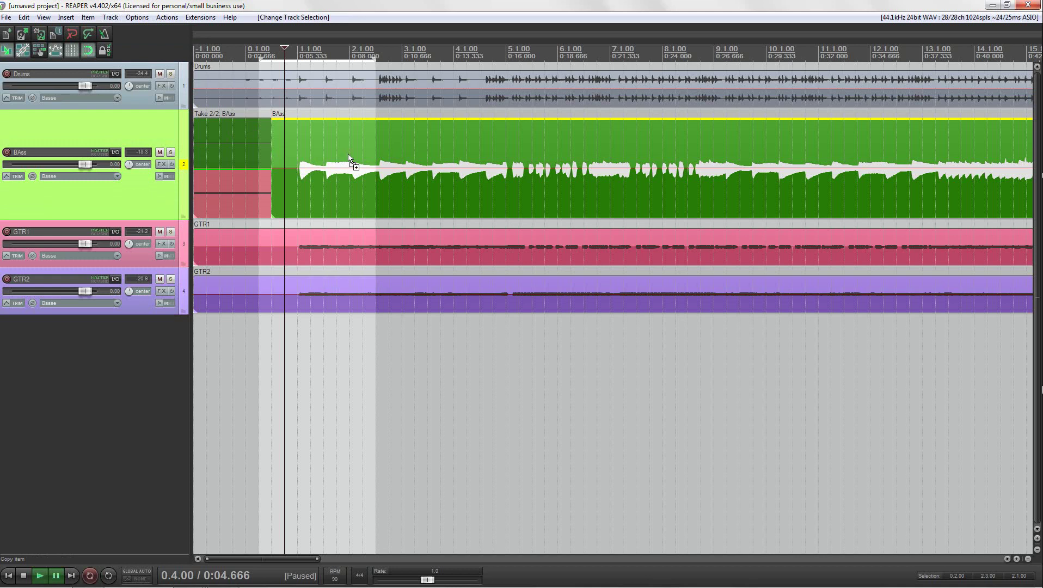
mouse_move(292, 167)
left_mouse_down()
mouse_move(479, 166)
mouse_move(423, 158)
left_mouse_up()
left_click(182, 233)
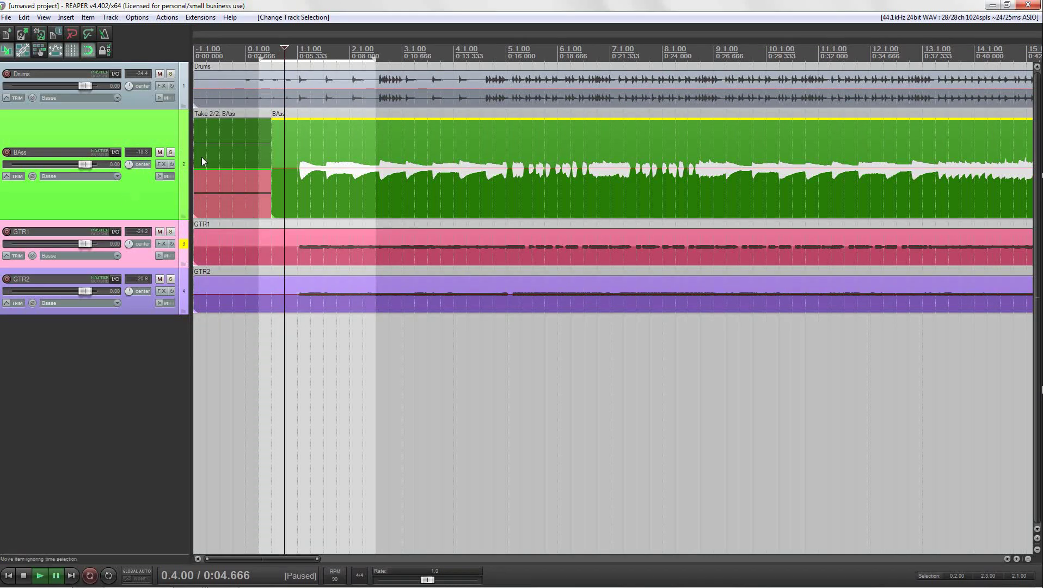
In the Appearance preferences, enable setting track label backgrounds to custom track colors, disable tinting of track panel backgrounds, and apply.
left_click(138, 18)
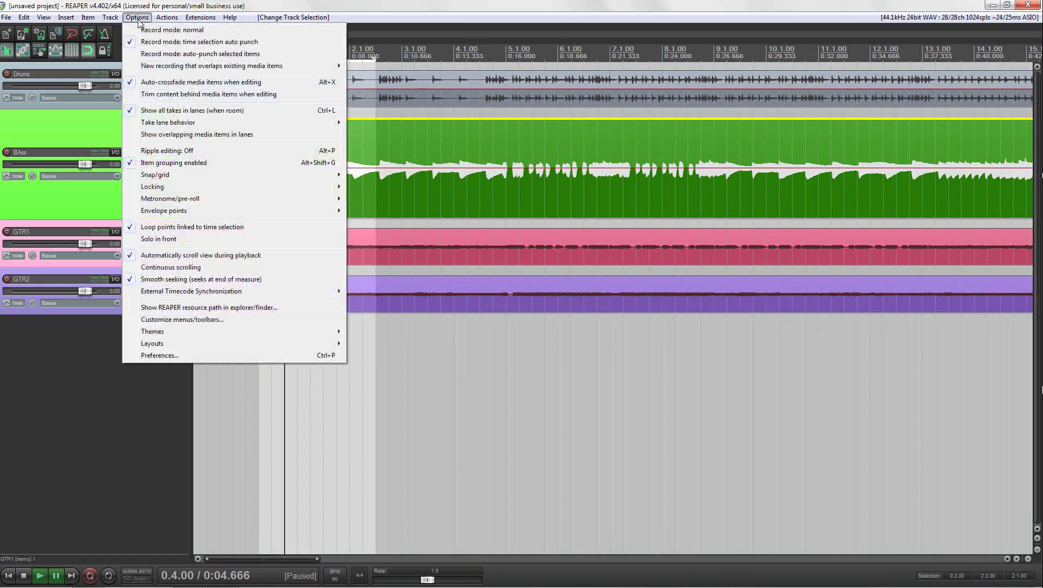
left_click(158, 354)
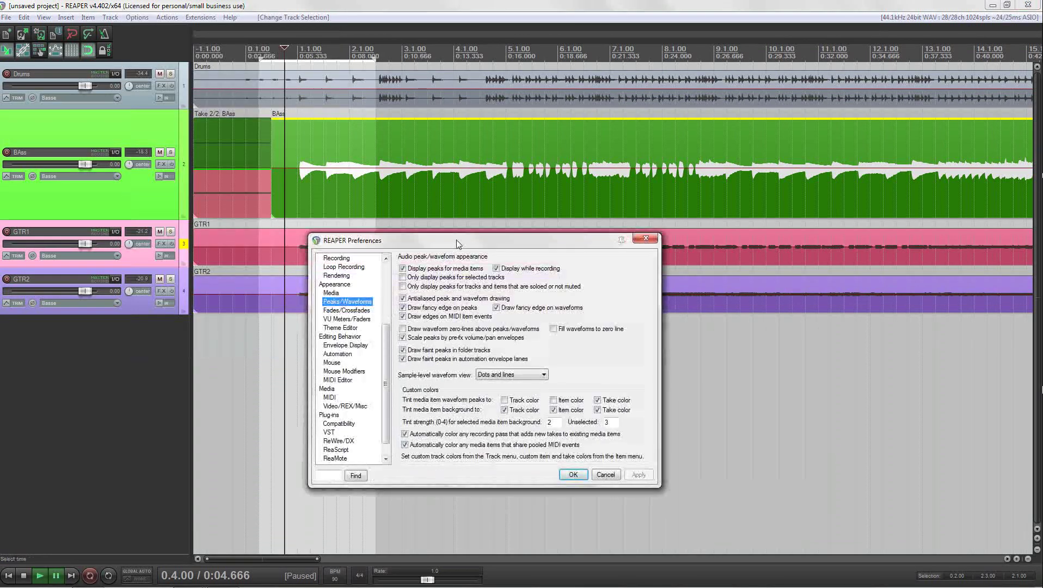
left_click_drag(381, 242, 406, 146)
left_click(377, 190)
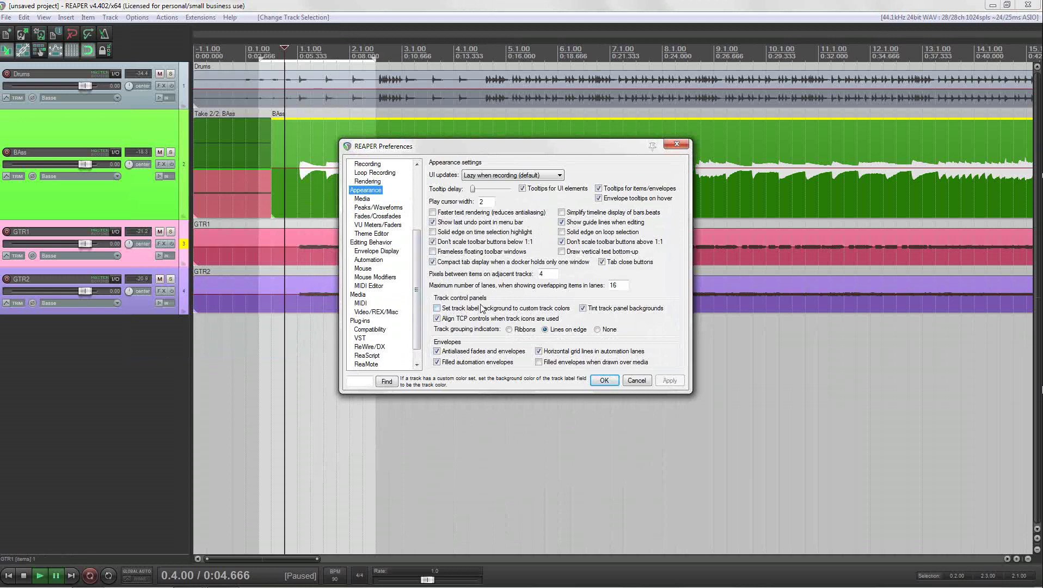
left_click(438, 309)
left_click(582, 308)
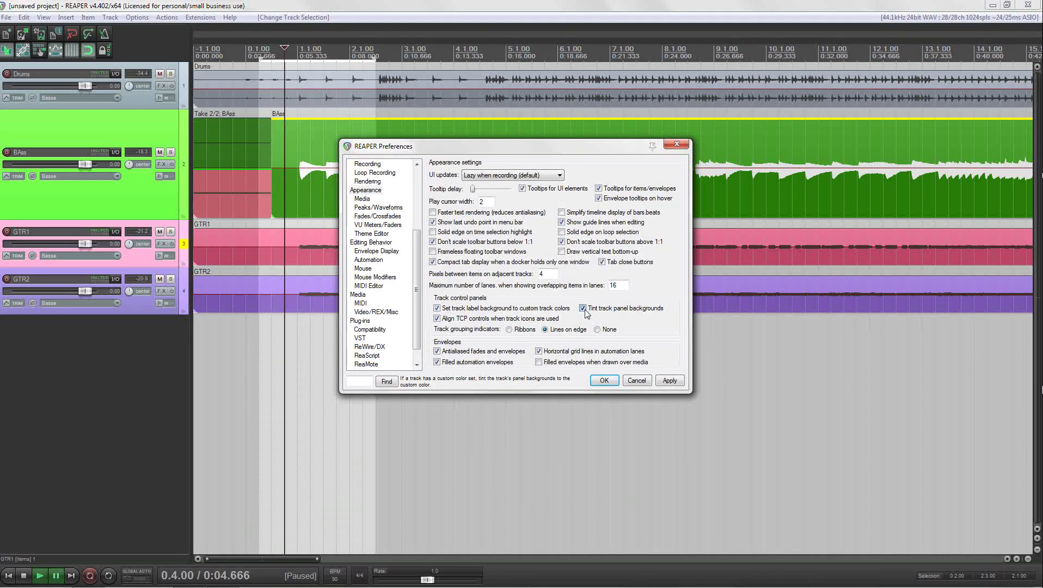
left_click(670, 381)
Select the BAss, GTR1 and GTR2 tracks in turn to examine the highlighting with only the track labels colored.
left_click(48, 158)
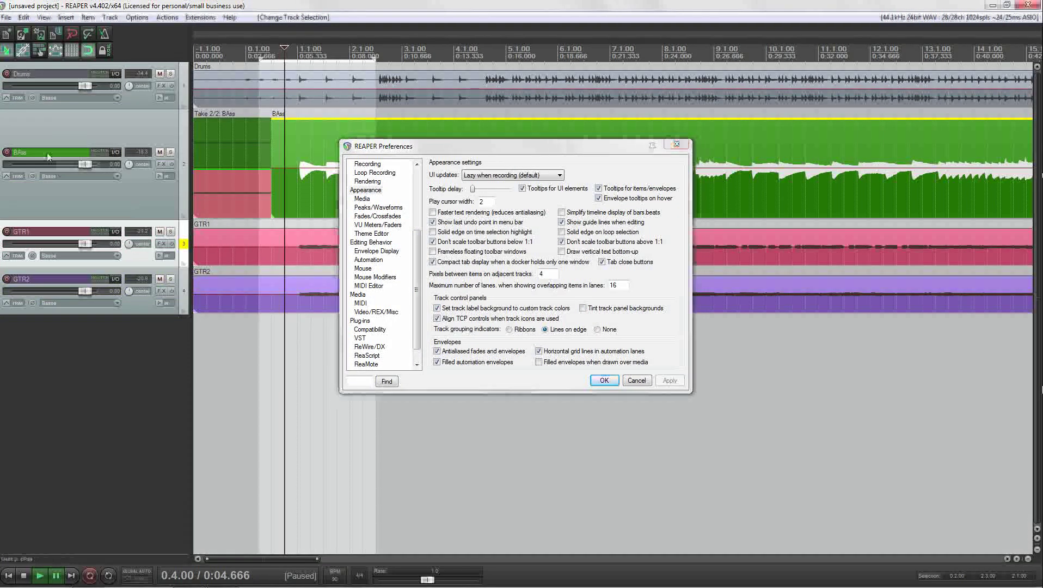
left_click(49, 231)
left_click(50, 276)
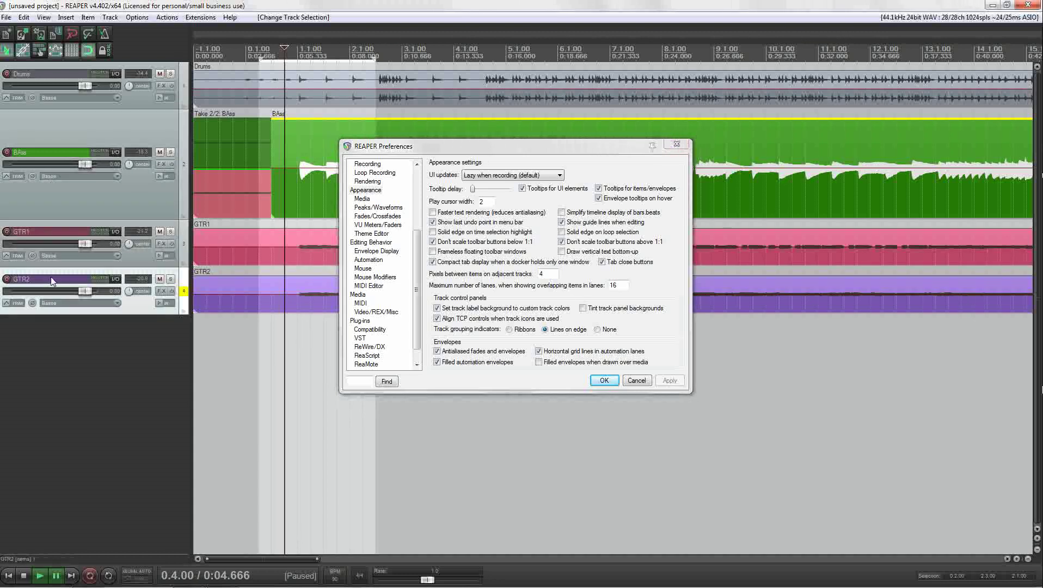
left_click(47, 226)
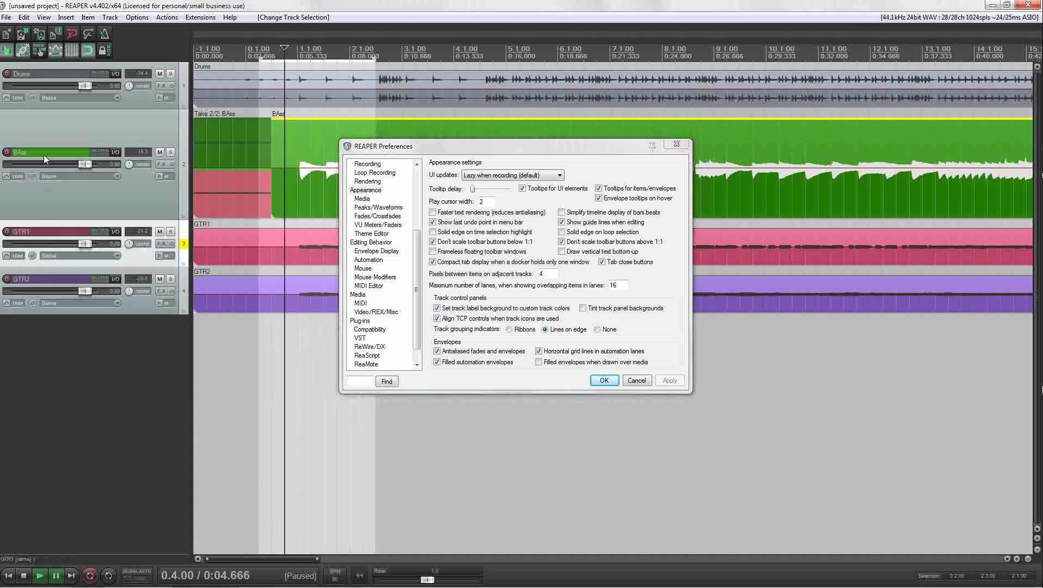
left_click(124, 116)
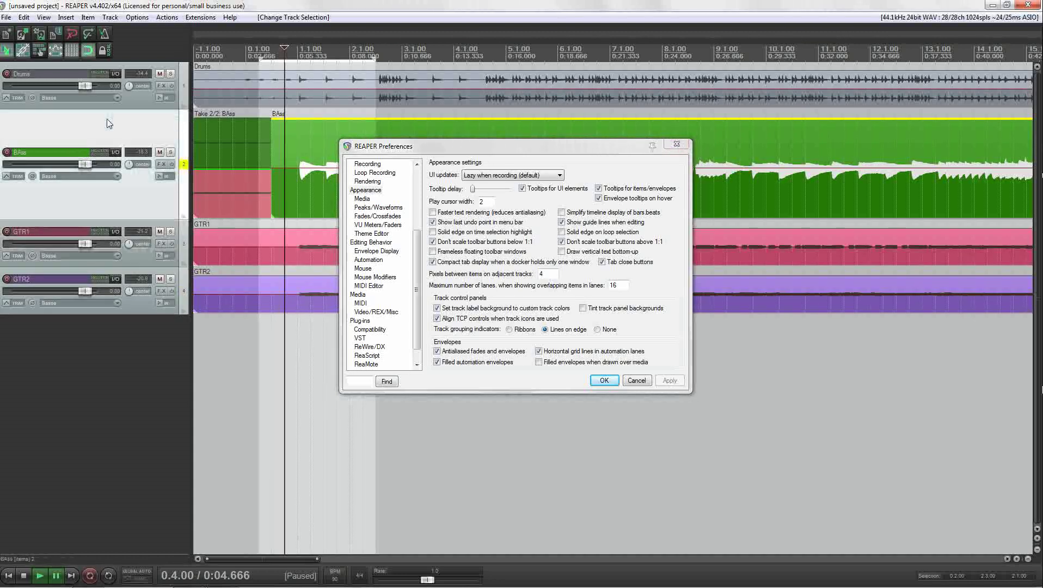
left_click(127, 255)
left_click(136, 302)
left_click(136, 258)
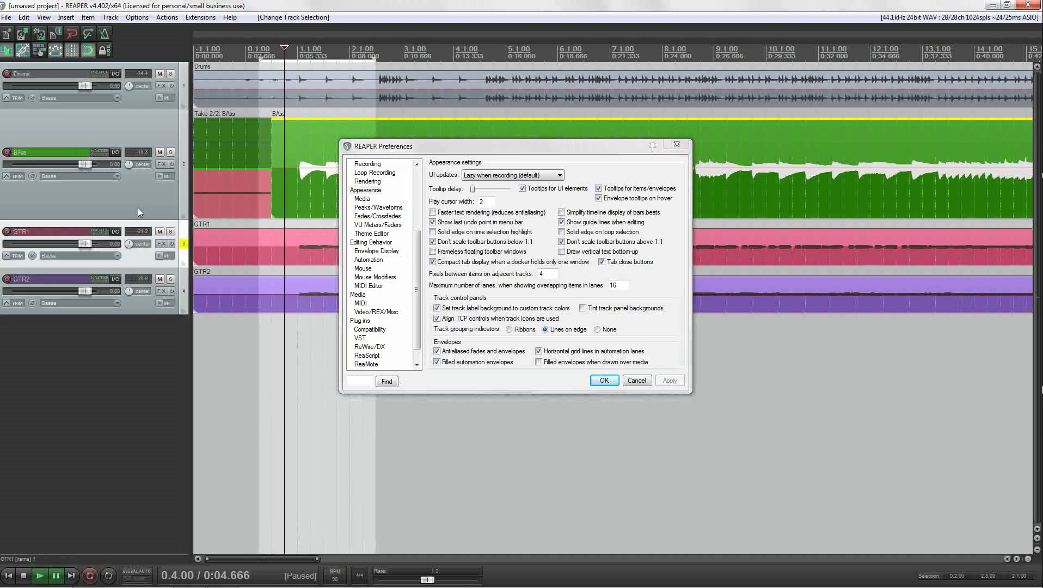
left_click(138, 207)
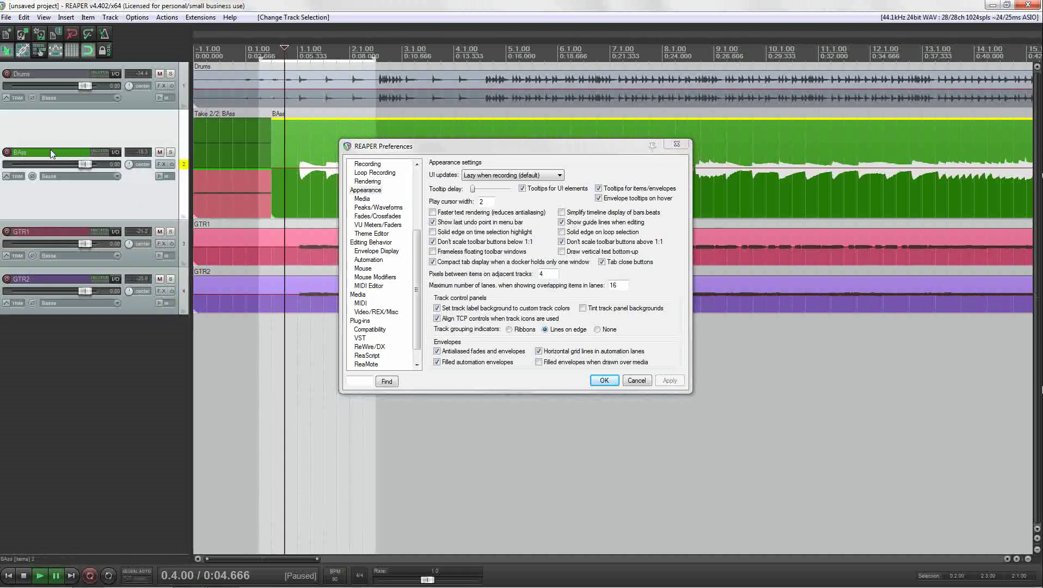
Disable custom track label backgrounds and apply, and re-enable tinting of track panel backgrounds and apply.
left_click(457, 315)
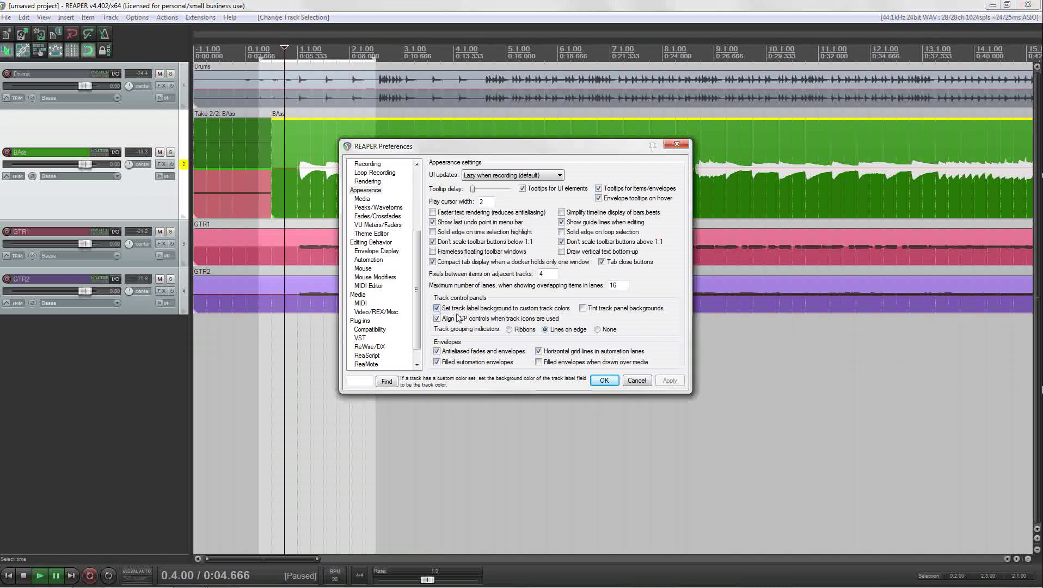
left_click(457, 308)
left_click(663, 379)
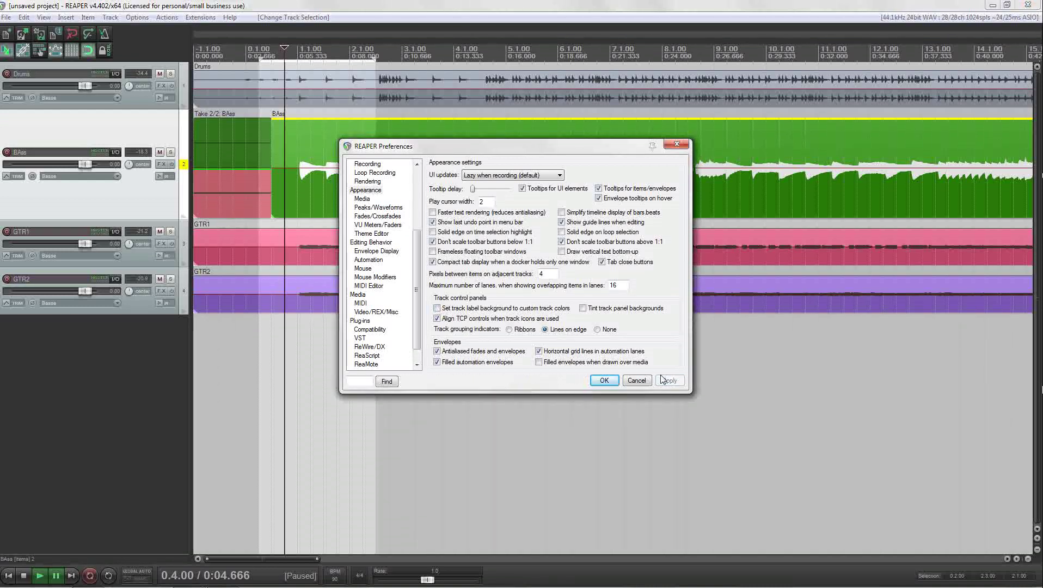
left_click(583, 308)
left_click(668, 381)
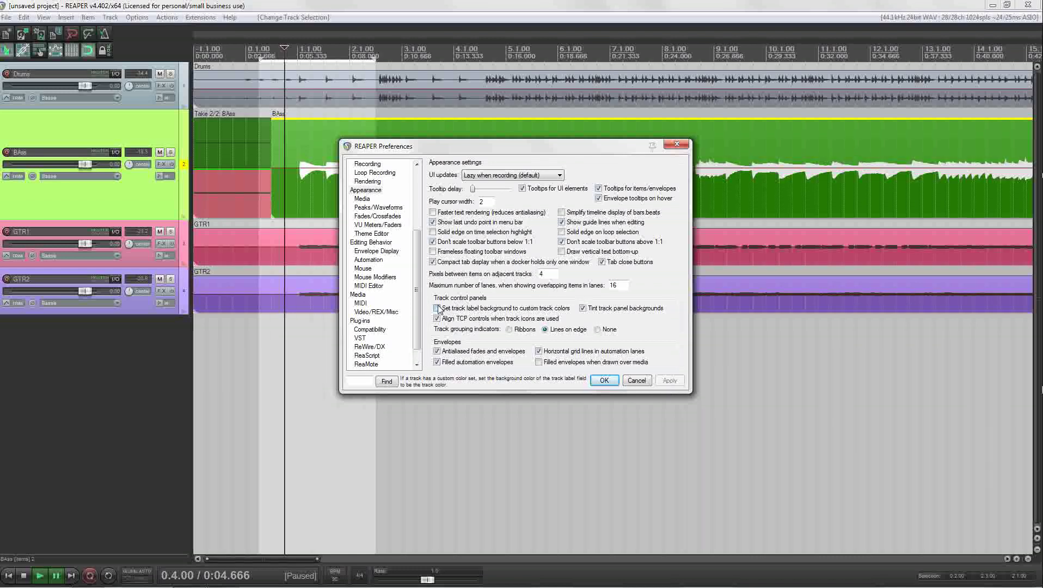
Apply custom-colored track label backgrounds together with tinted panels for comparison, and turn the label backgrounds off again.
left_click(437, 308)
left_click(672, 381)
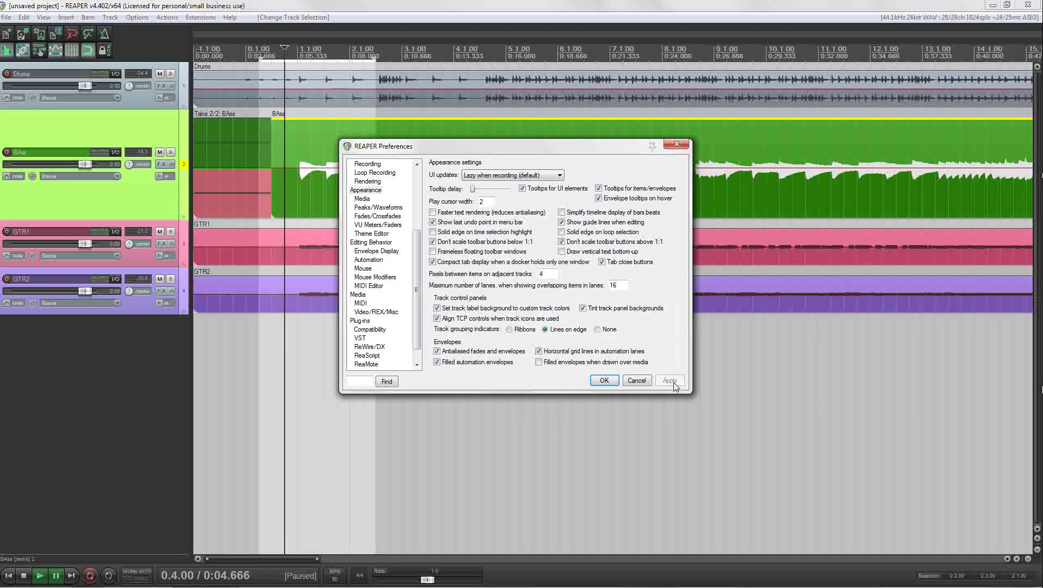
left_click(438, 309)
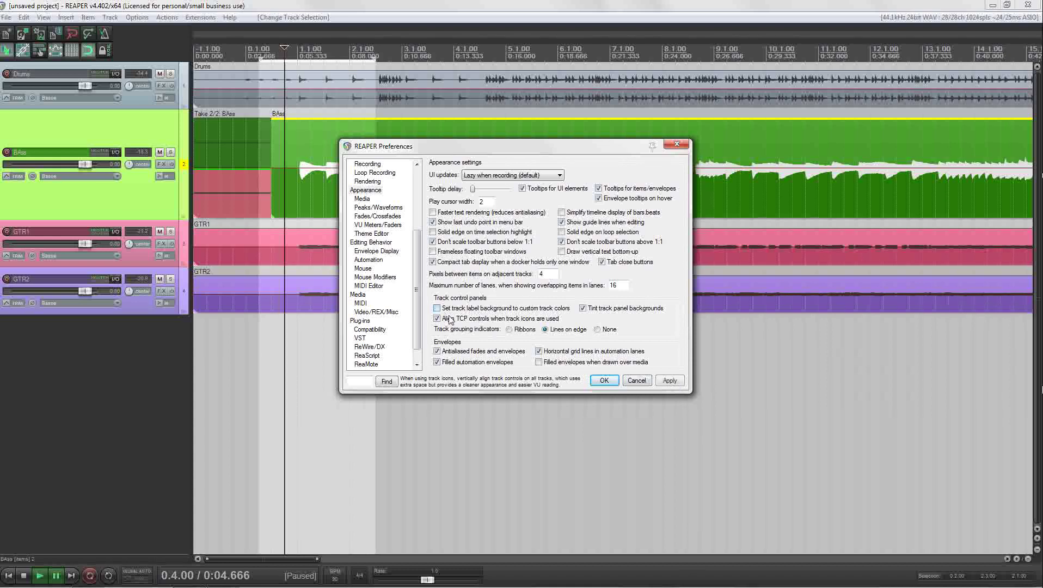
left_click(671, 383)
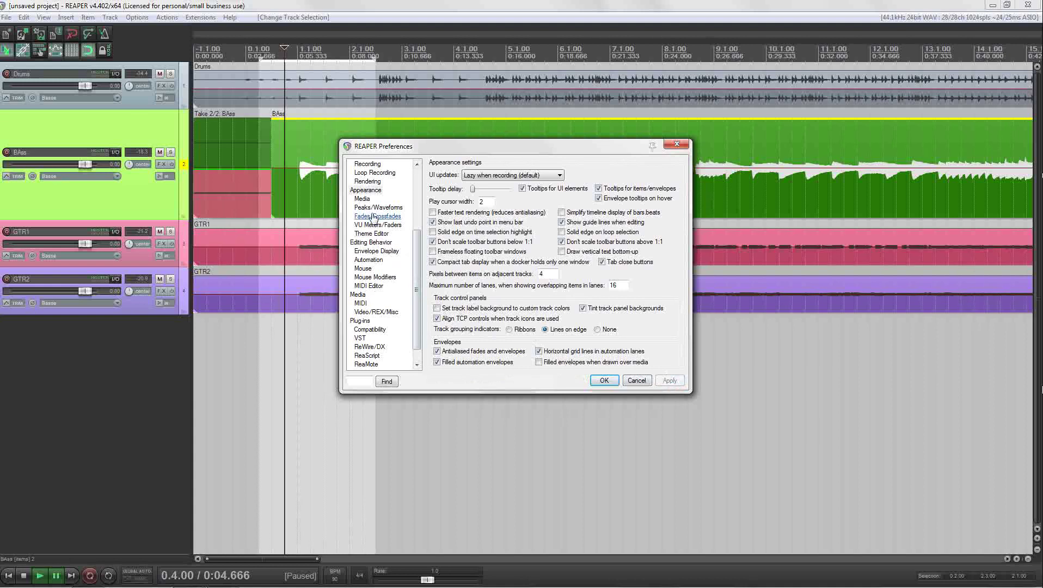
Open the Peaks/Waveforms preferences and reposition the dialog to view the custom color tint settings beside the media items.
left_click(378, 208)
left_click_drag(475, 148, 570, 217)
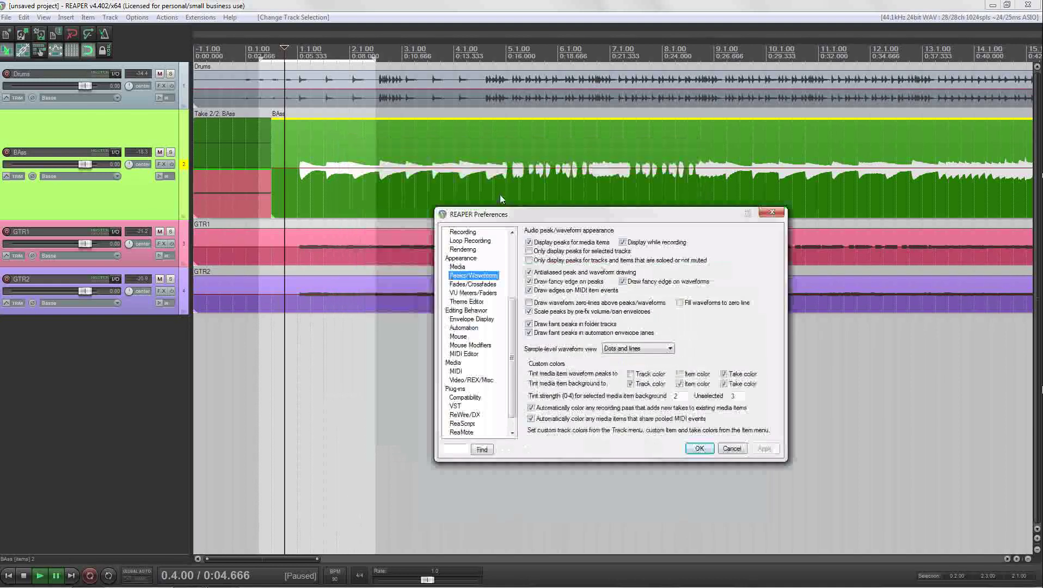
left_click_drag(501, 214, 404, 188)
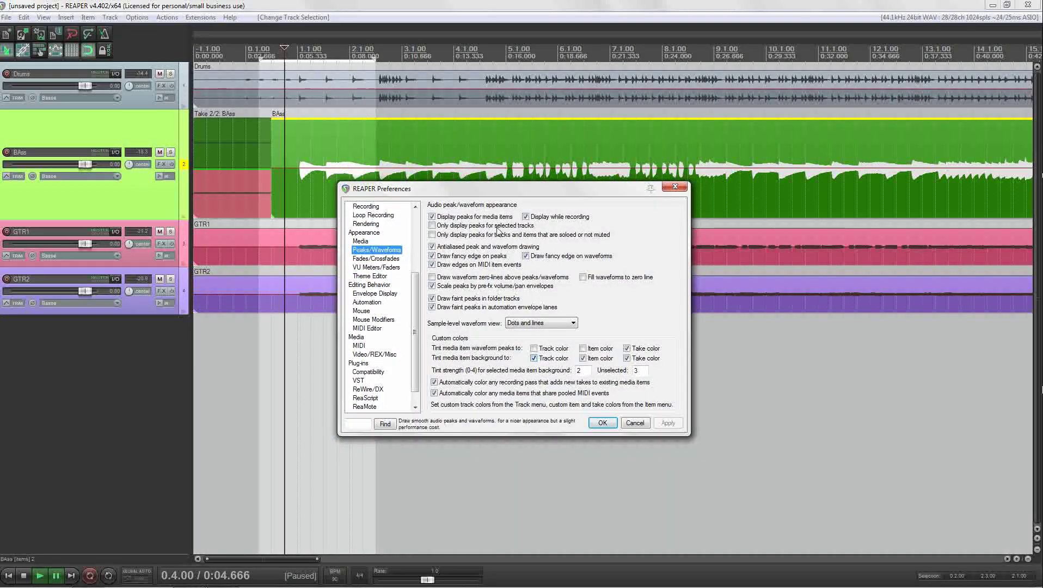
left_click_drag(489, 188, 577, 139)
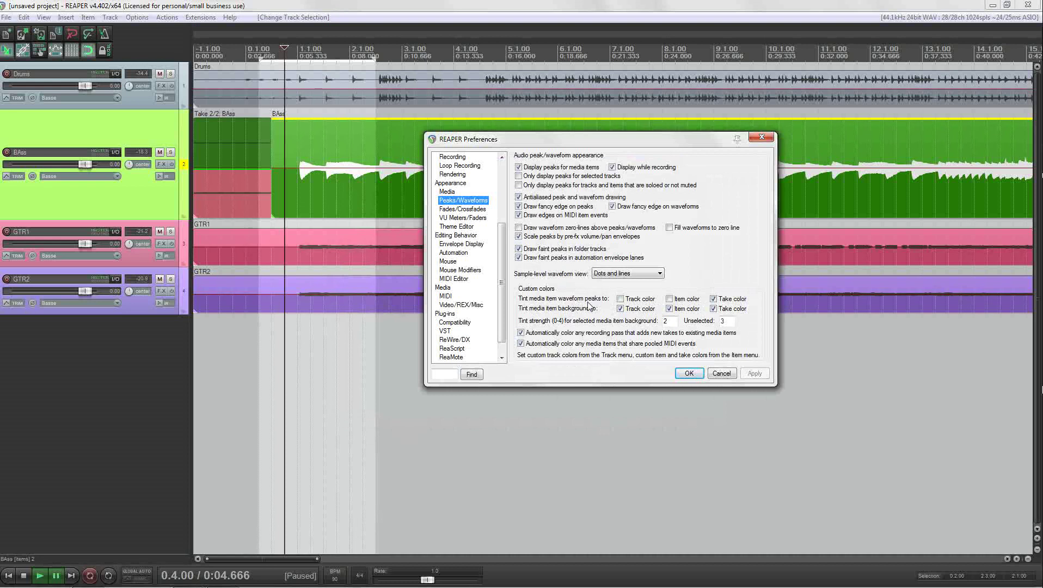
Toggle tinting of media item backgrounds by track color off and back on, and reposition the dialog clear of the BAss items.
left_click(620, 308)
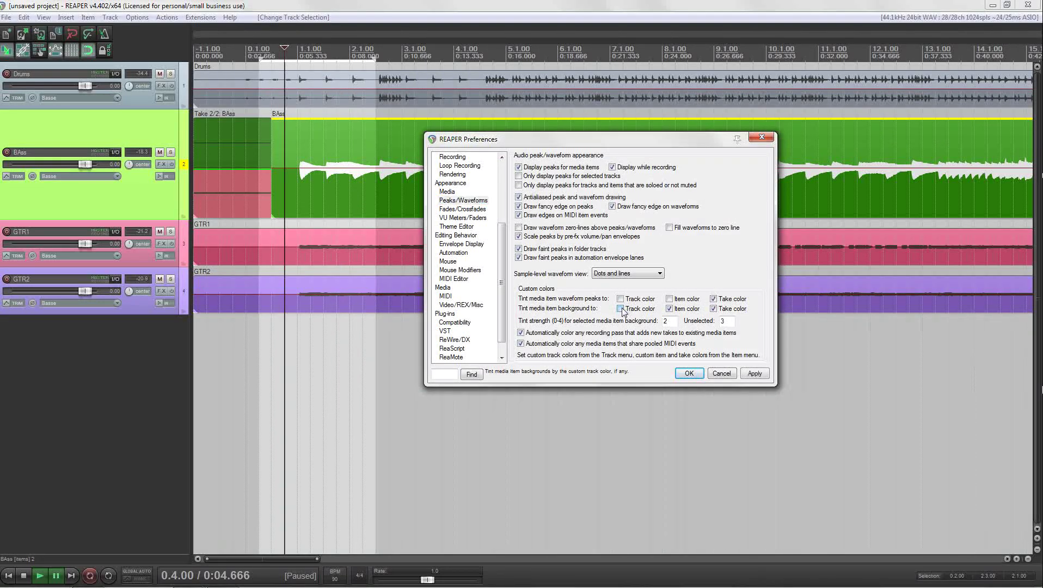
left_click(620, 308)
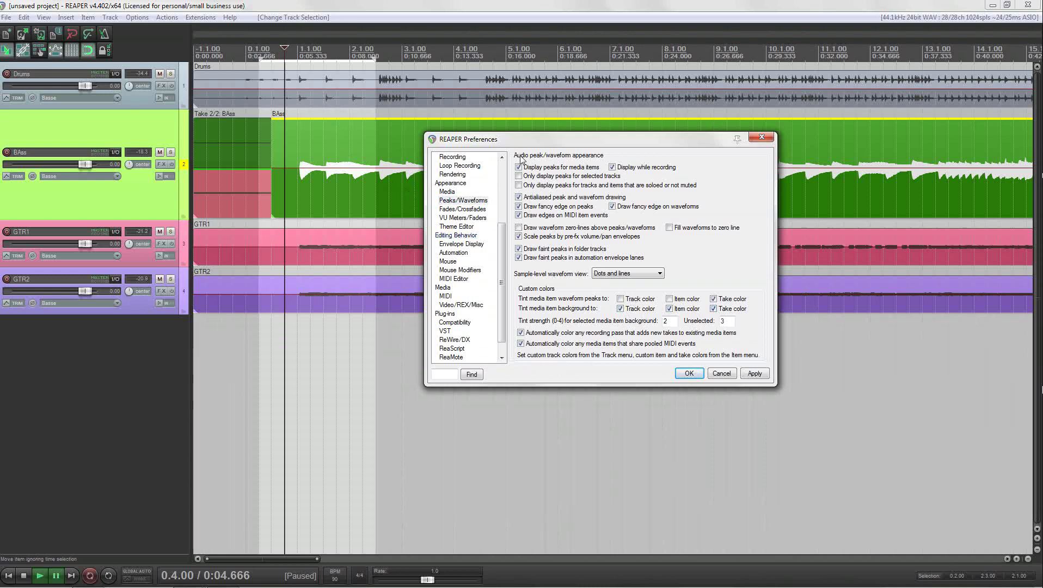
left_click_drag(498, 143, 574, 194)
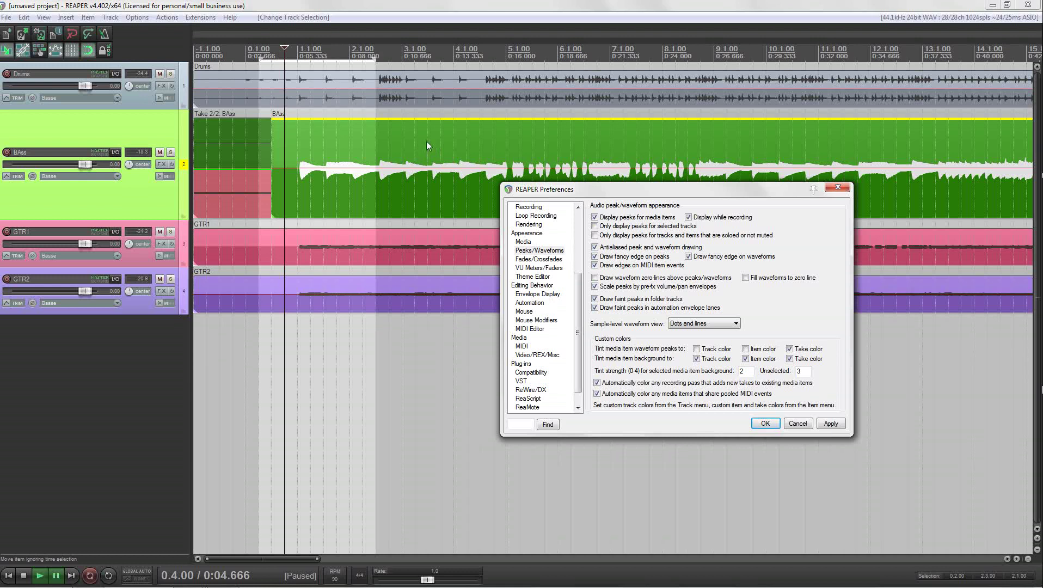
Switch back and forth between the two takes of the first BAss item to examine their take colors.
left_click(232, 147)
left_click(238, 177)
left_click(233, 147)
left_click(236, 177)
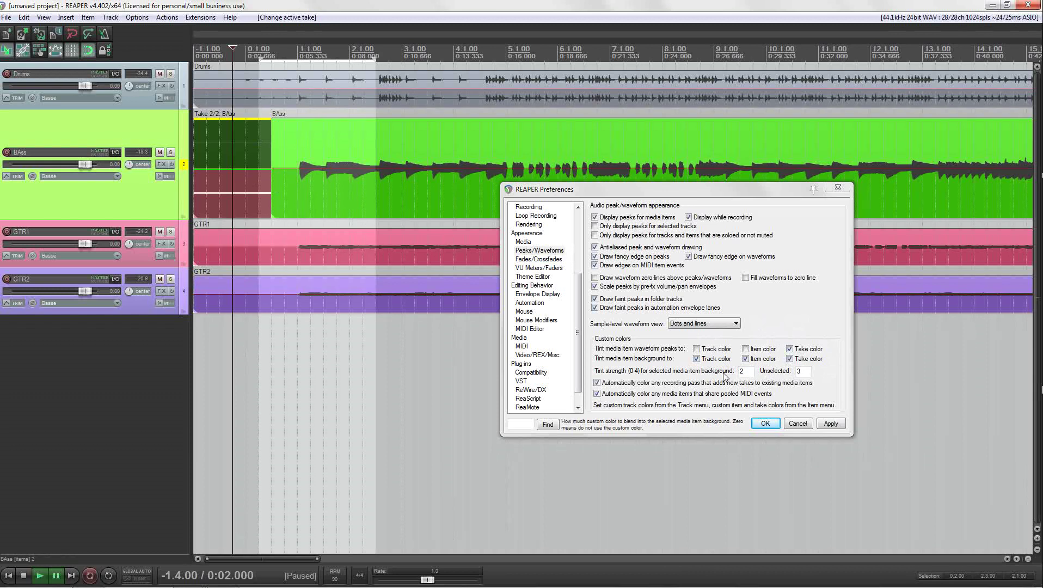
Turn off tinting of media item backgrounds by take color, keeping track color enabled, and move the dialog off the items.
left_click_drag(721, 189, 601, 144)
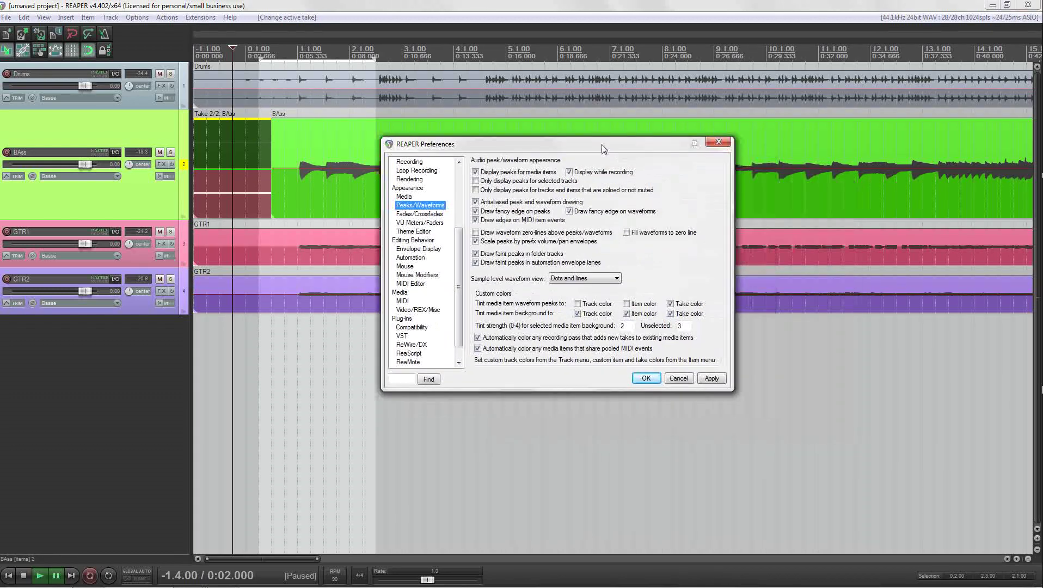
left_click(577, 314)
left_click(670, 313)
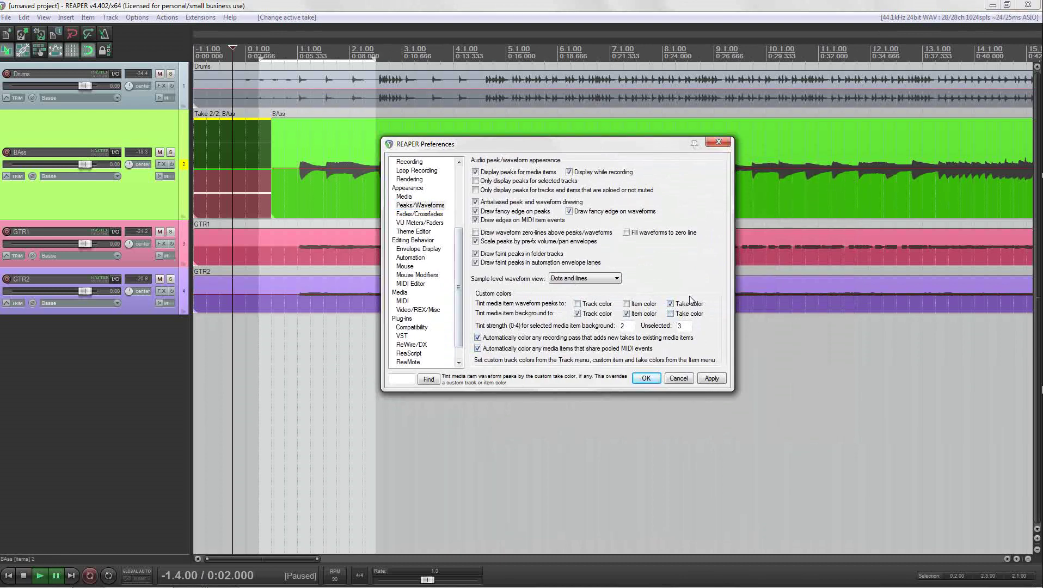
left_click_drag(691, 144, 882, 107)
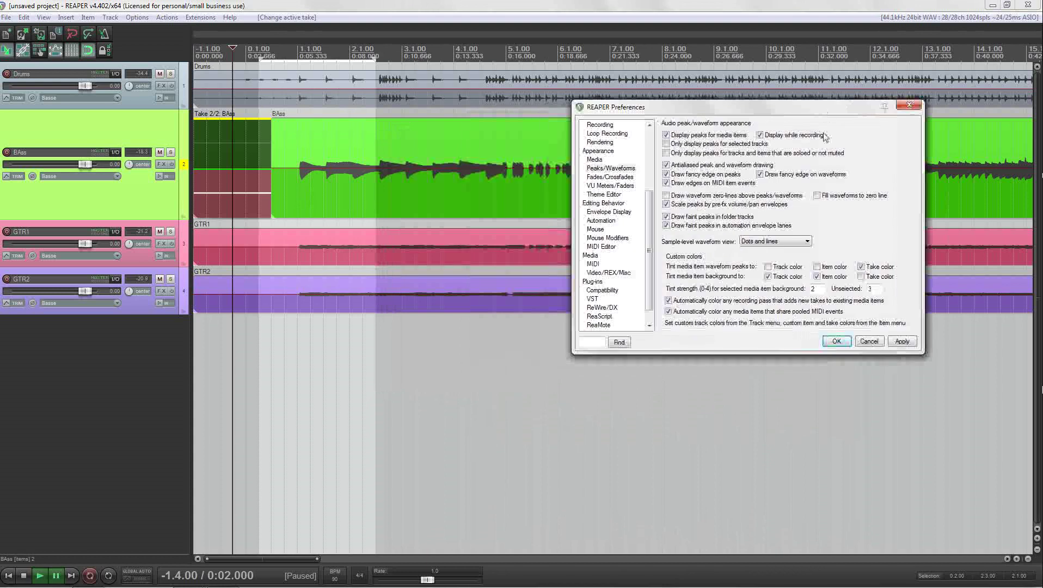
Set the media item background tint strength to 1 for selected and 4 for unselected items, and apply.
double_click(813, 288)
double_click(866, 290)
left_click(902, 341)
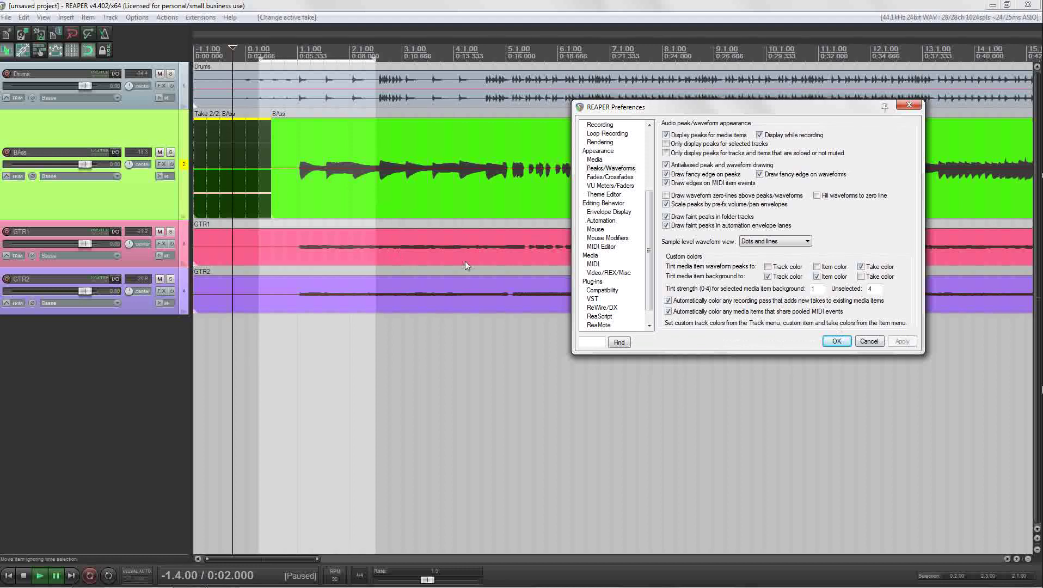
Select the BAss, Drums, GTR1 and GTR2 media items in turn to examine the weak selected-item tint.
left_click(426, 153)
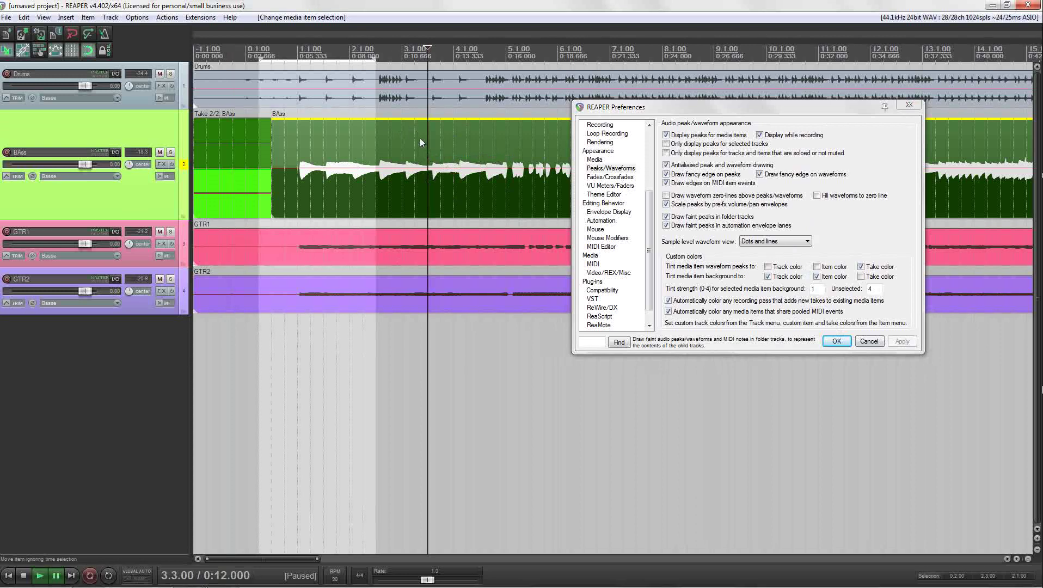
left_click(425, 102)
left_click(423, 253)
left_click(425, 292)
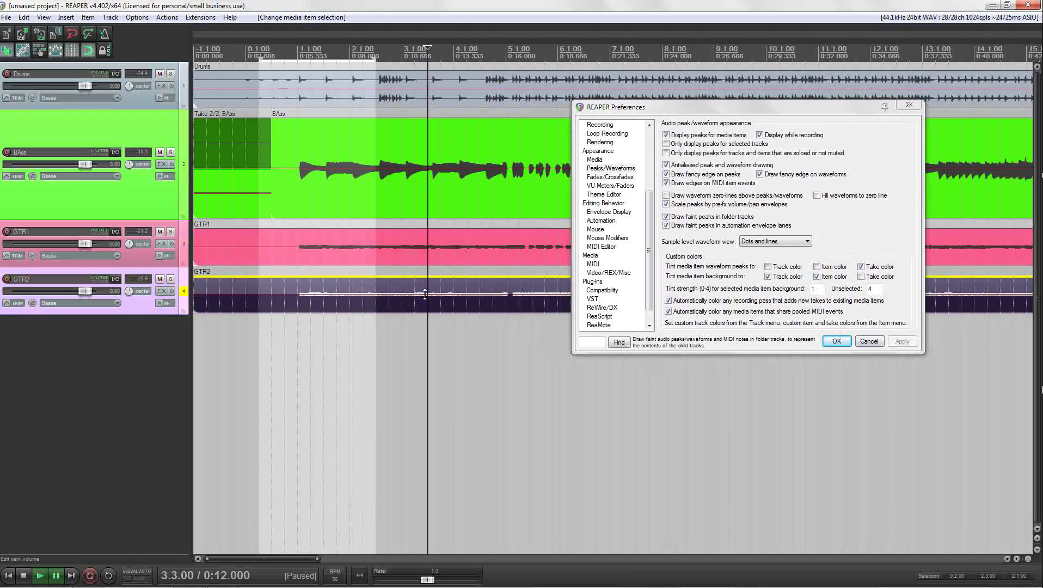
Set the tint strength for selected media item backgrounds to 4 and apply.
double_click(813, 288)
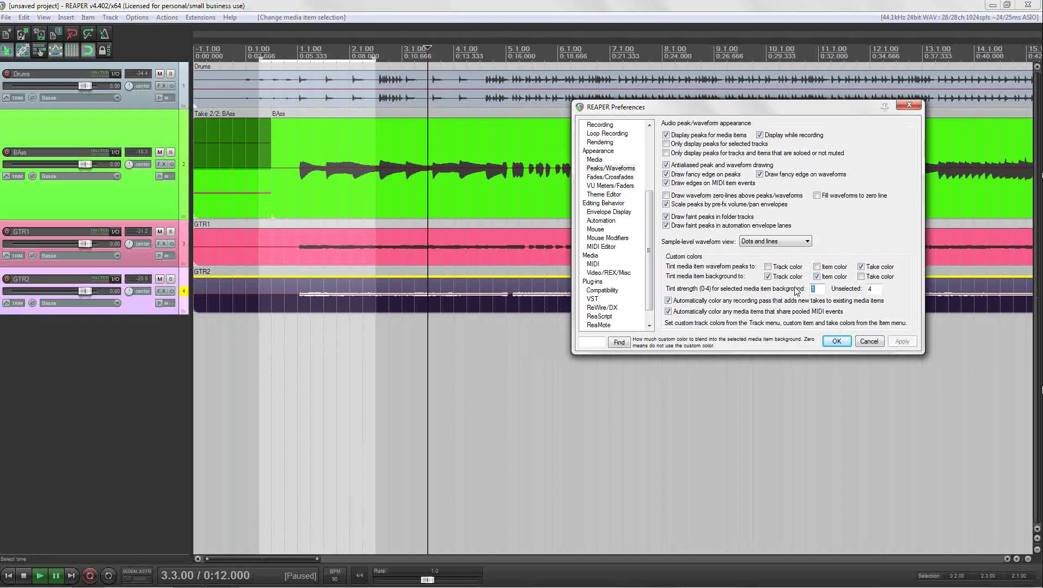
type("4")
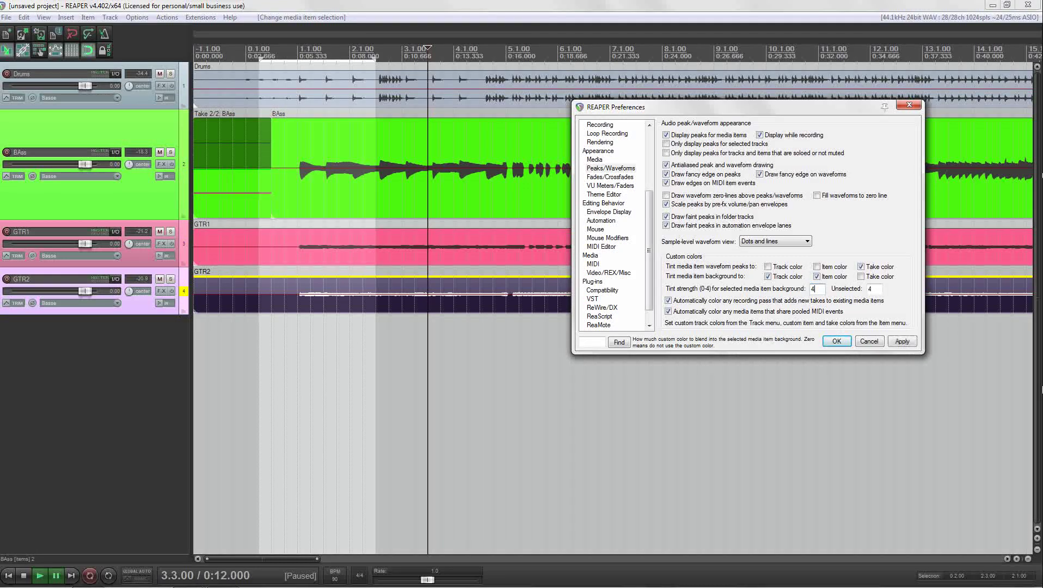
left_click(902, 341)
Alternate the selection between the BAss and GTR1 items to compare selected and unselected backgrounds at equal tint strength.
left_click(388, 192)
left_click(410, 237)
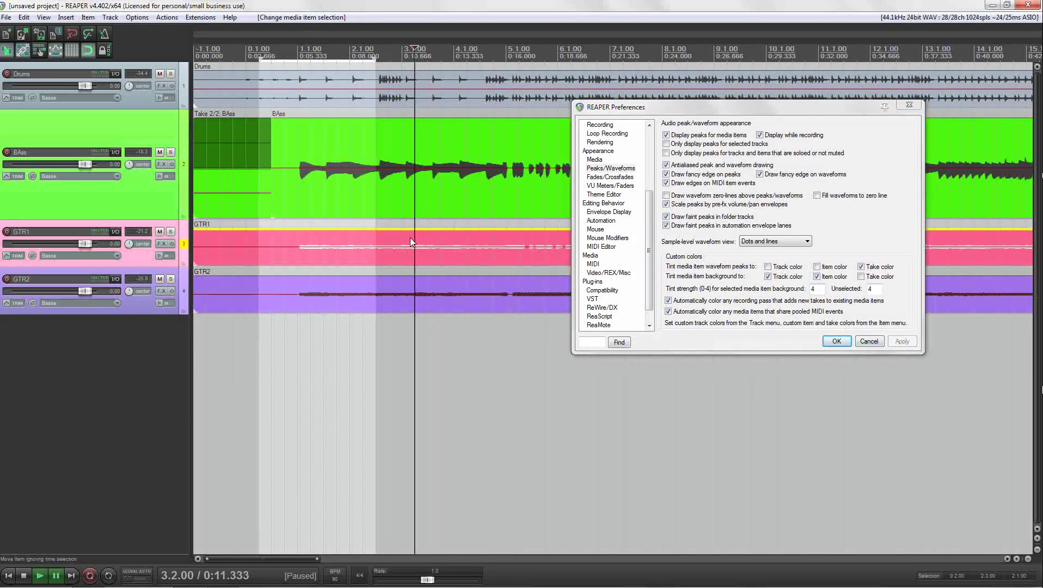
left_click(417, 196)
left_click(425, 240)
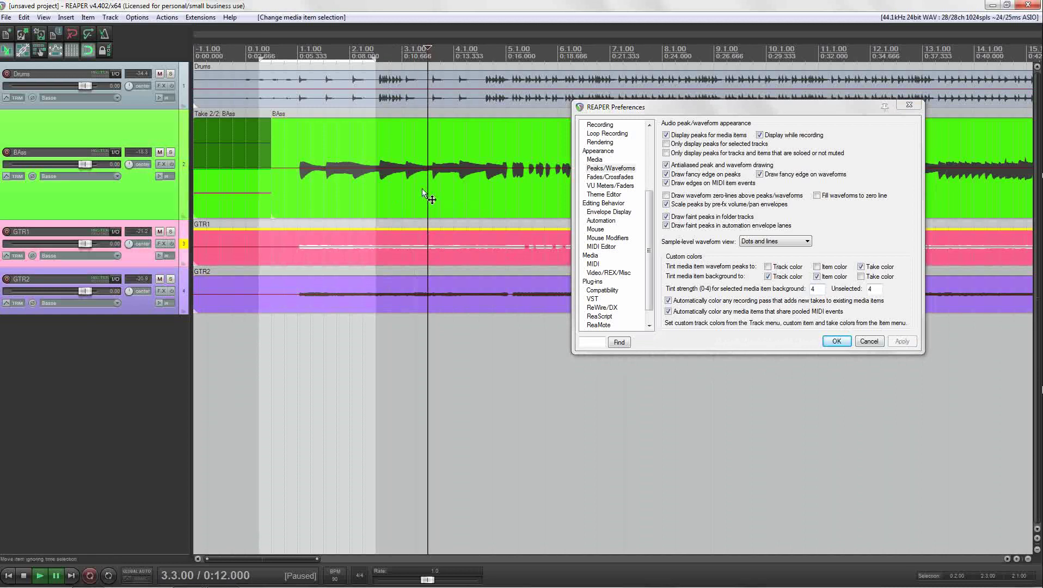
left_click(422, 188)
left_click(427, 234)
Set the background tint strength to 2 for selected and 3 for unselected media items, apply, and select the GTR1 item.
double_click(821, 288)
type("2")
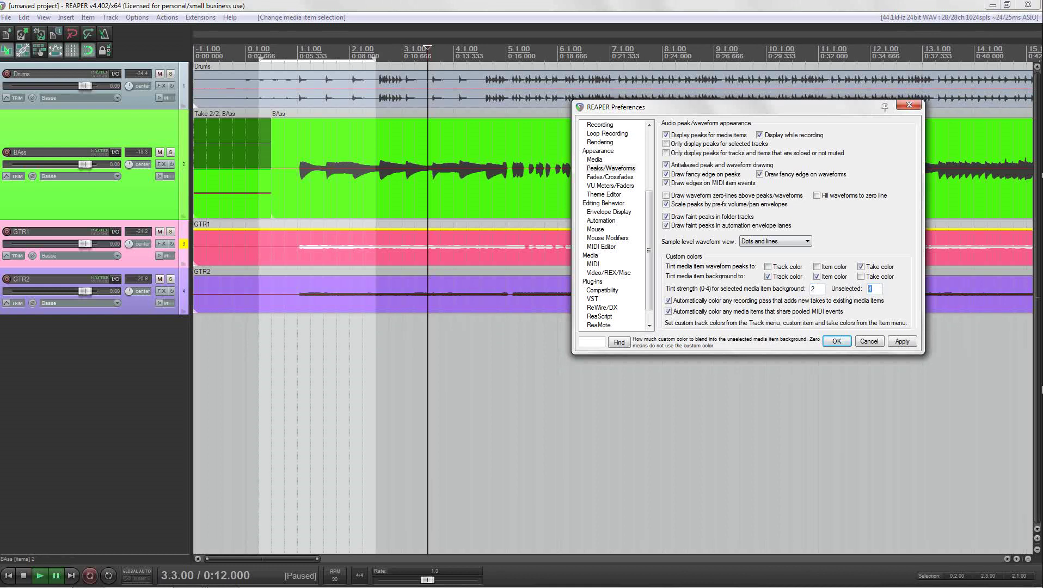
left_click(902, 341)
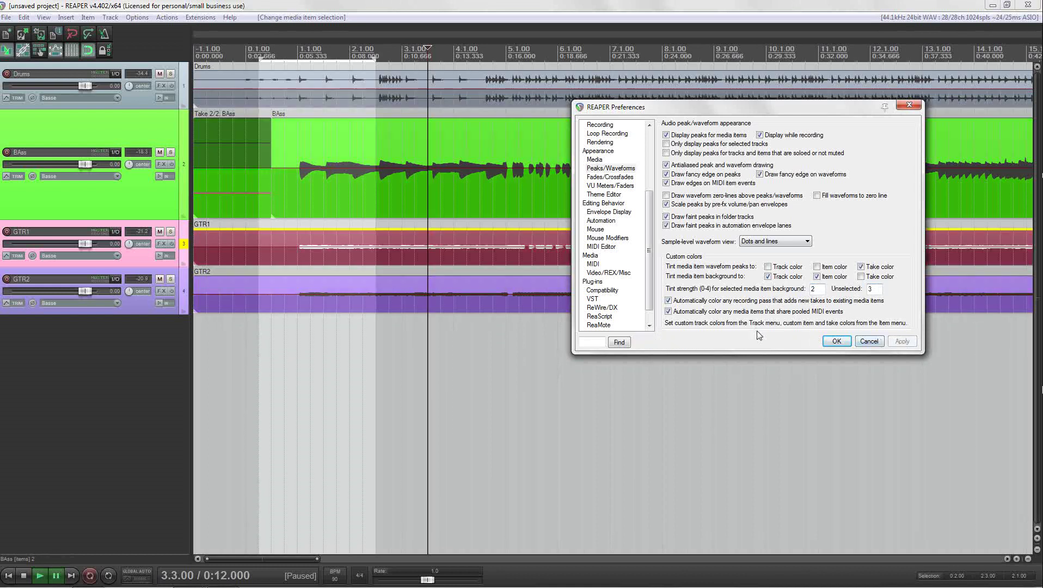
left_click(449, 254)
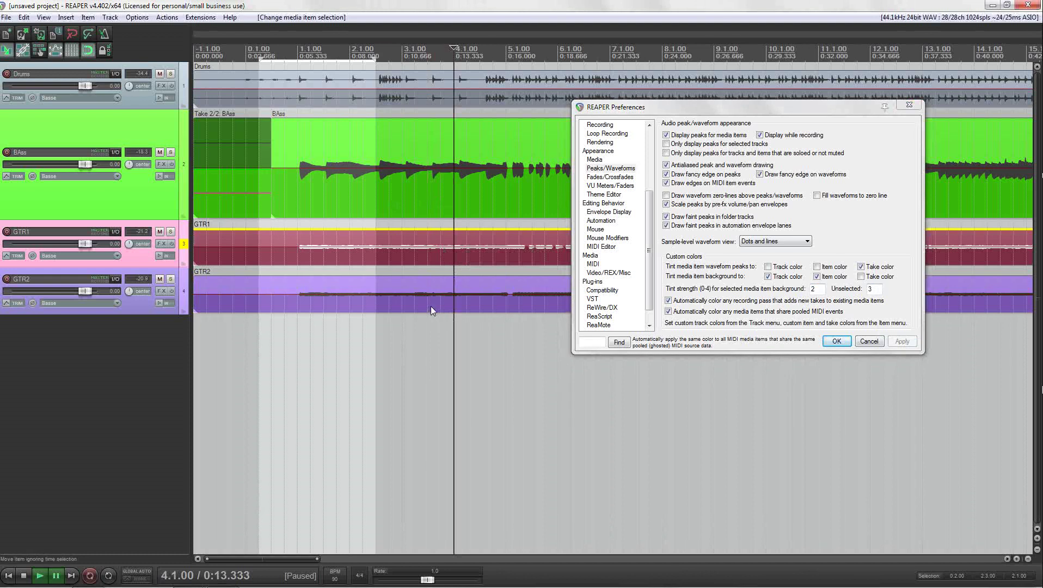
Make the GTR2 track taller and open the Appearance preferences, repositioning the dialog.
left_click_drag(164, 314, 164, 374)
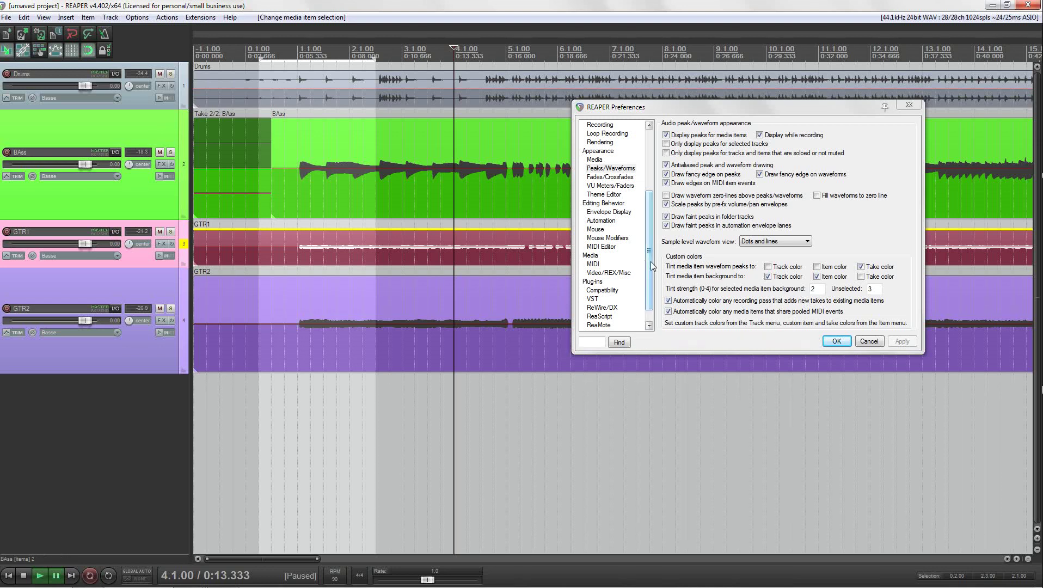
left_click(598, 151)
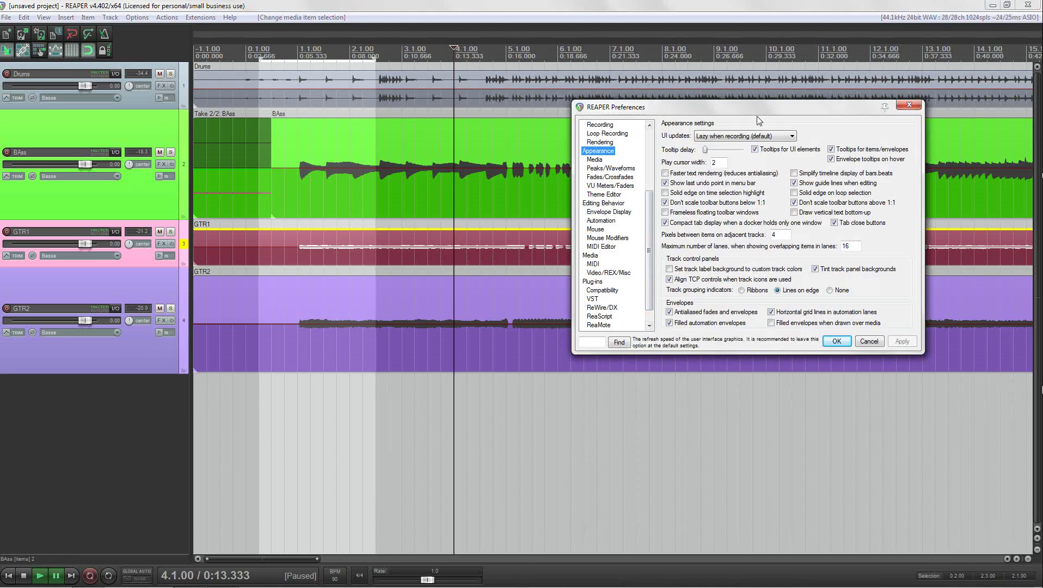
left_click_drag(769, 115, 692, 80)
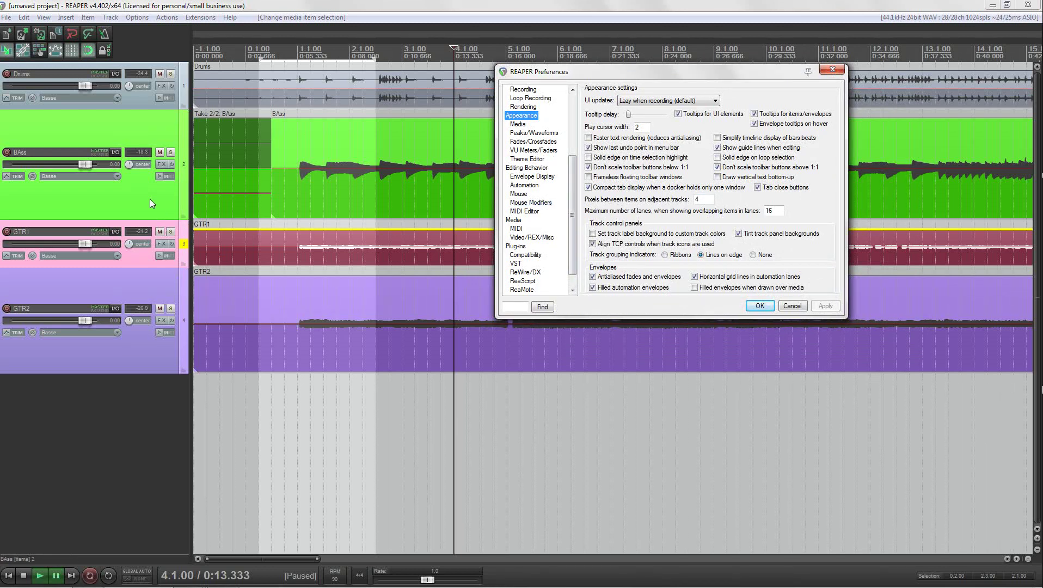
Set the spacing between items on adjacent tracks to 10 pixels and apply it with the tracks at minimum height.
key("Page_Down")
key("Page_Down")
key("Page_Down")
key("Page_Down")
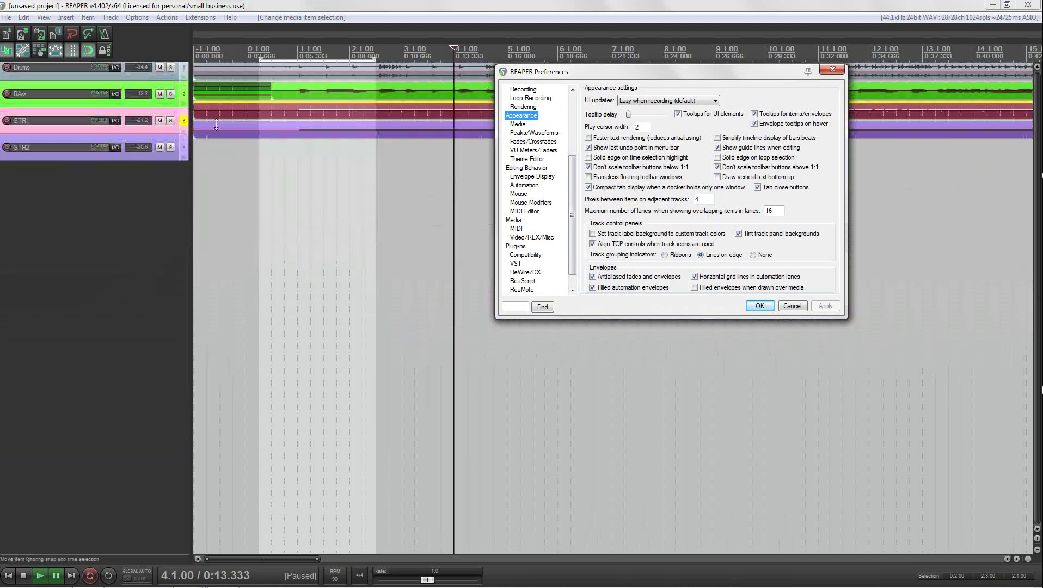
key("Page_Up")
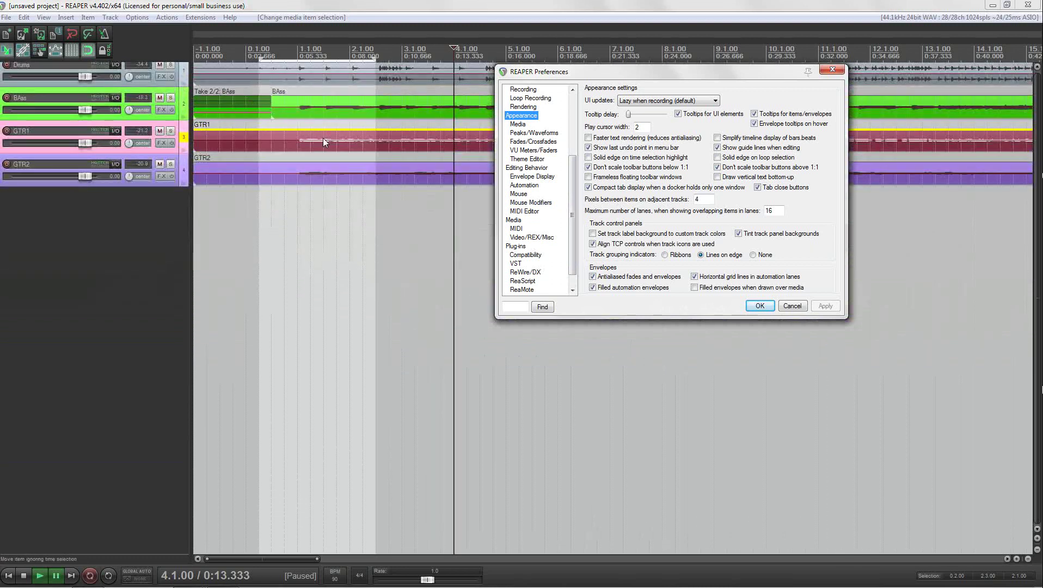
key("Page_Down")
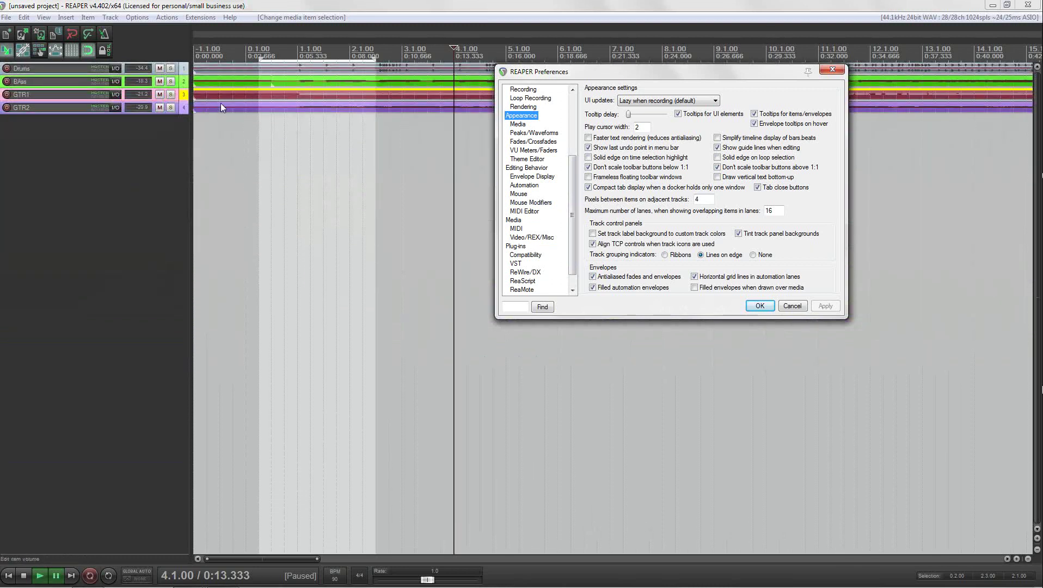
double_click(699, 199)
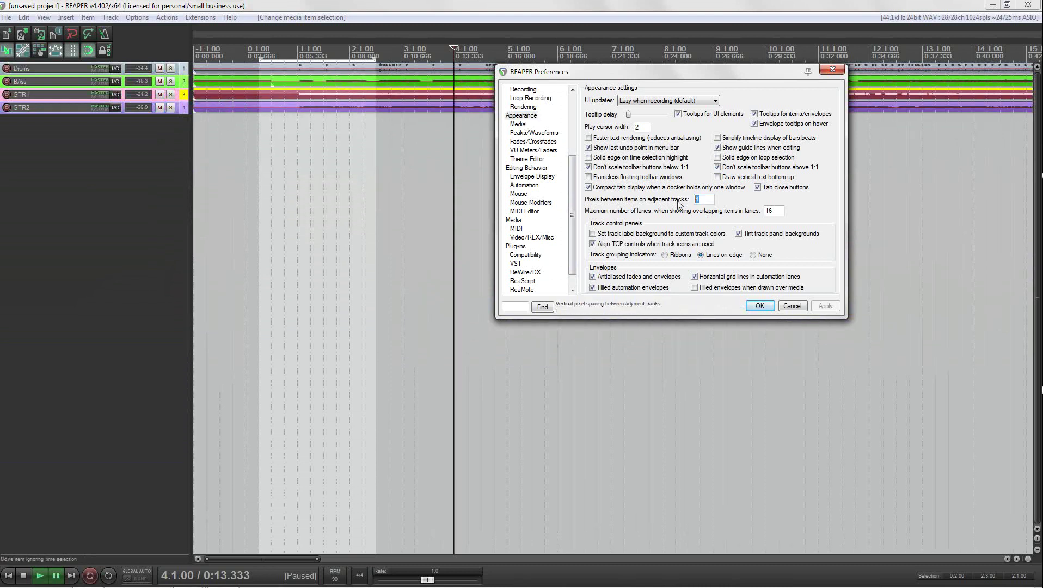
type("10")
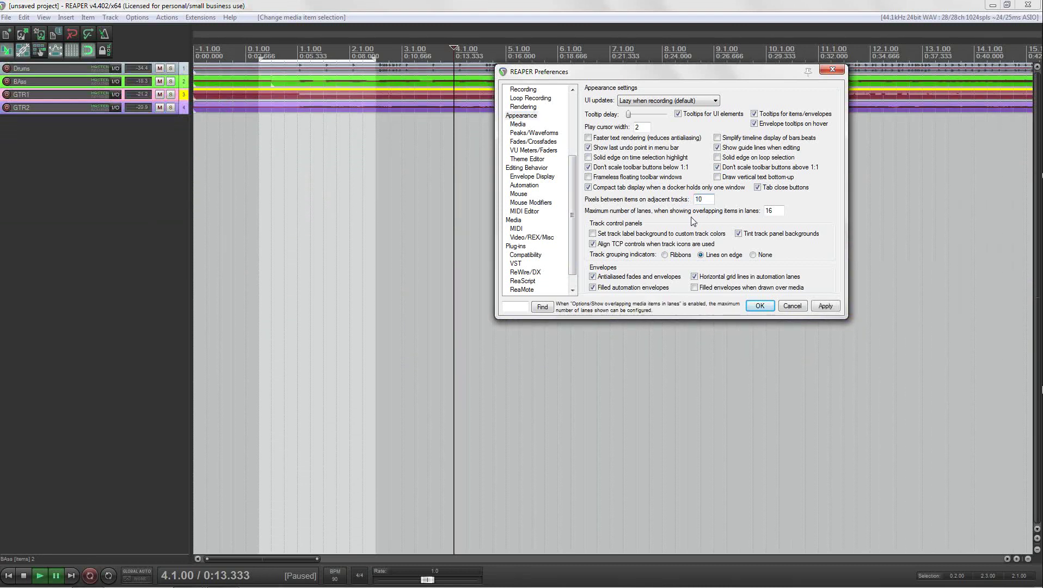
left_click(825, 306)
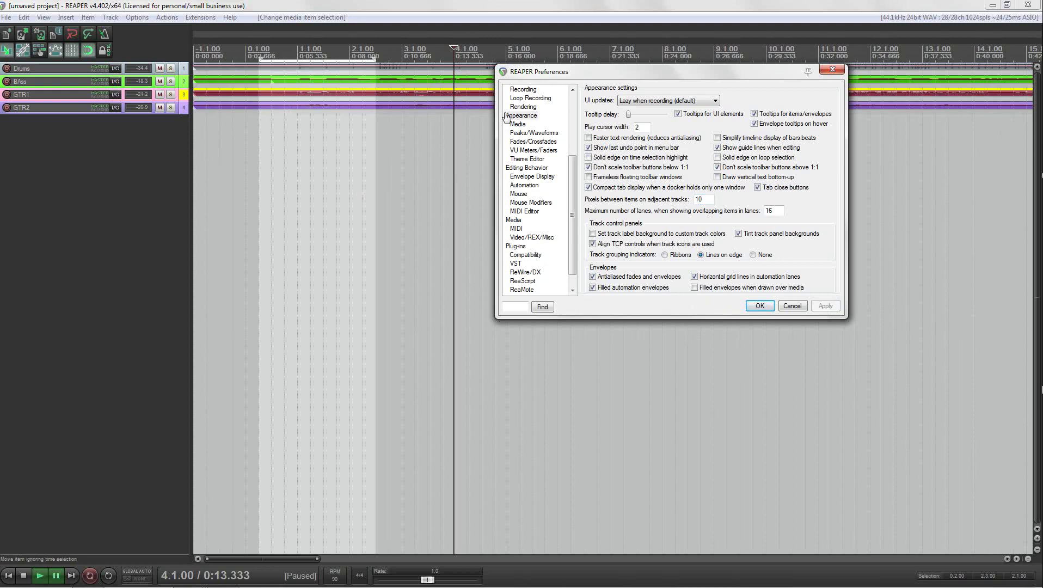
Set the spacing between items on adjacent tracks to 4 pixels, apply, and restore a medium track height.
double_click(700, 199)
type("4")
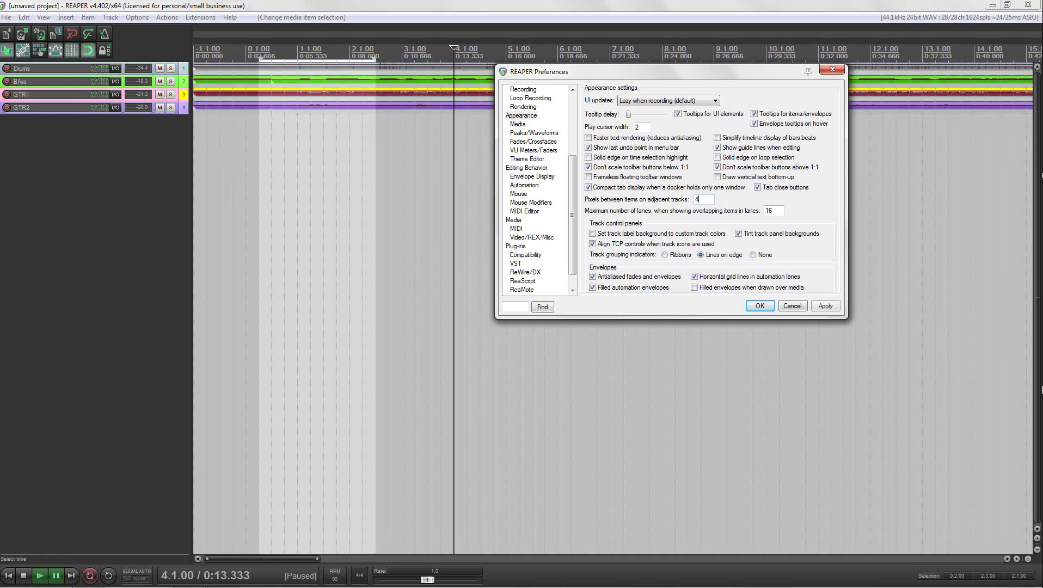
left_click(825, 309)
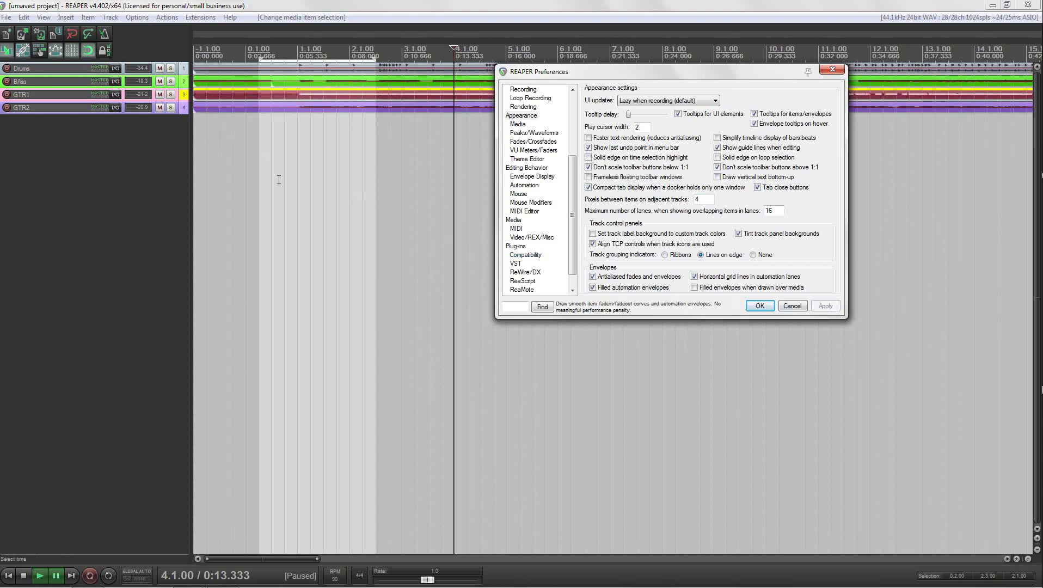
scroll(188, 110, "up", 4)
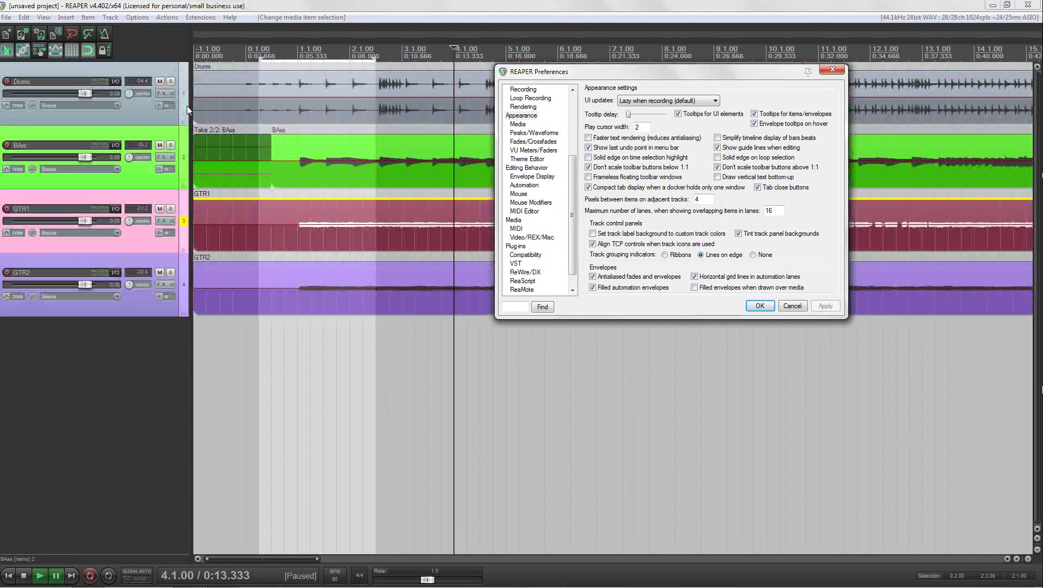
scroll(187, 107, "down", 2)
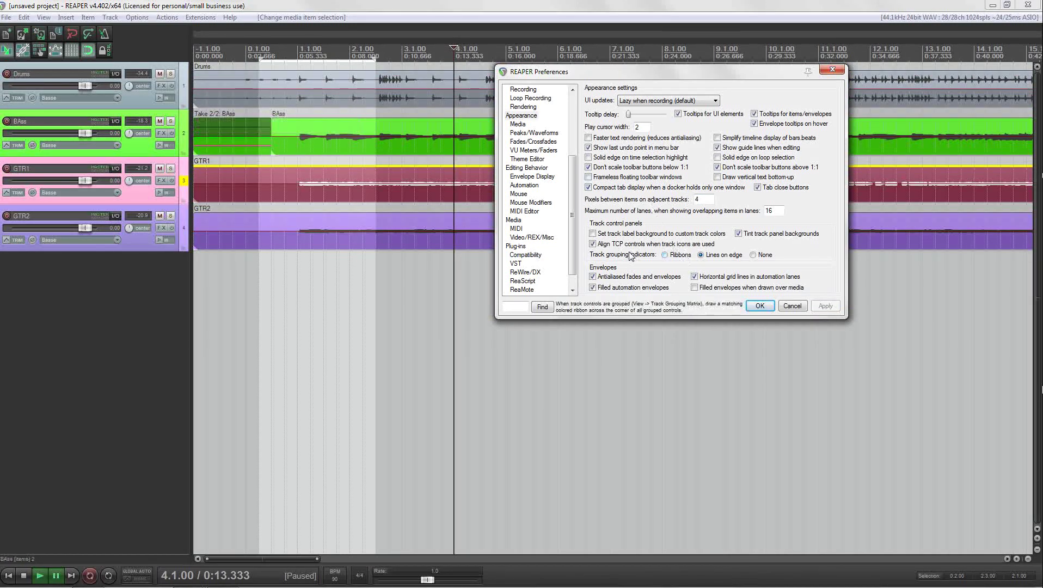
Select the BAss and GTR1 tracks together and open their track grouping parameters.
left_click(184, 136)
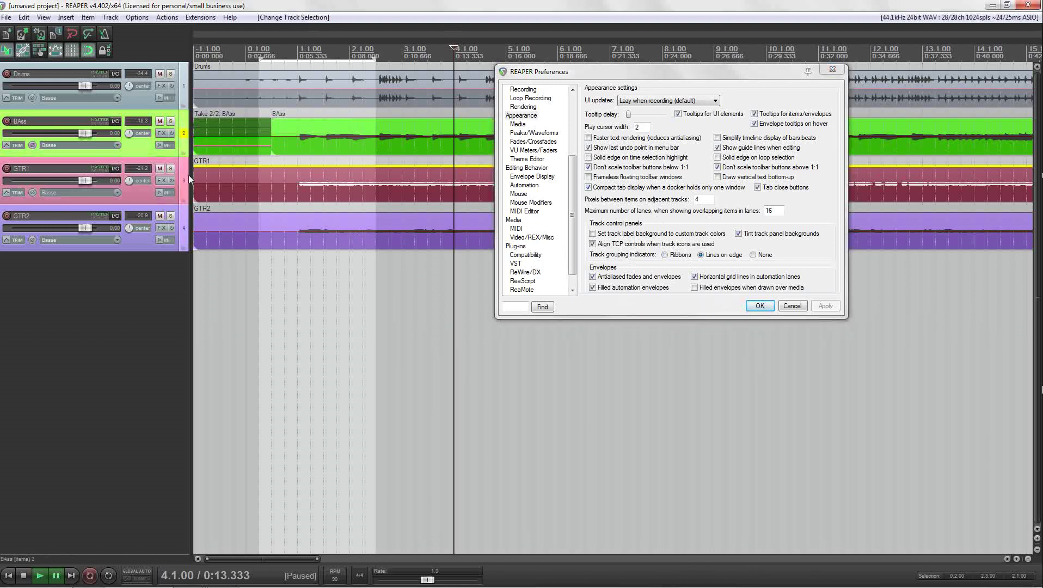
left_click(184, 181, "ctrl")
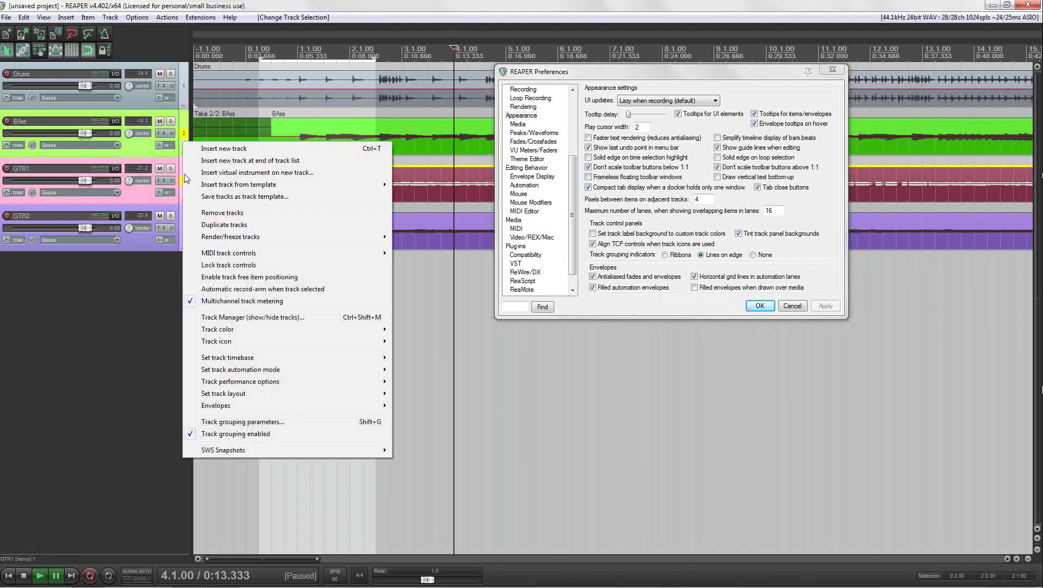
right_click(182, 141)
mouse_move(239, 382)
mouse_move(236, 360)
left_click(248, 422)
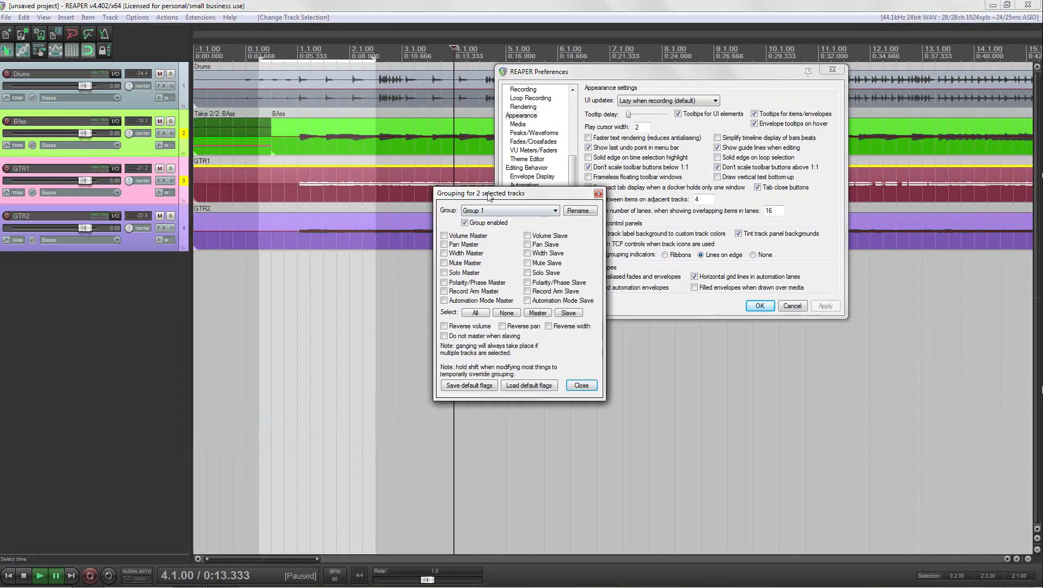
Enable Volume Master and Volume Slave in Group 1 for both tracks, and lower the BAss track's volume to about -5.5 dB.
left_click_drag(489, 194, 394, 166)
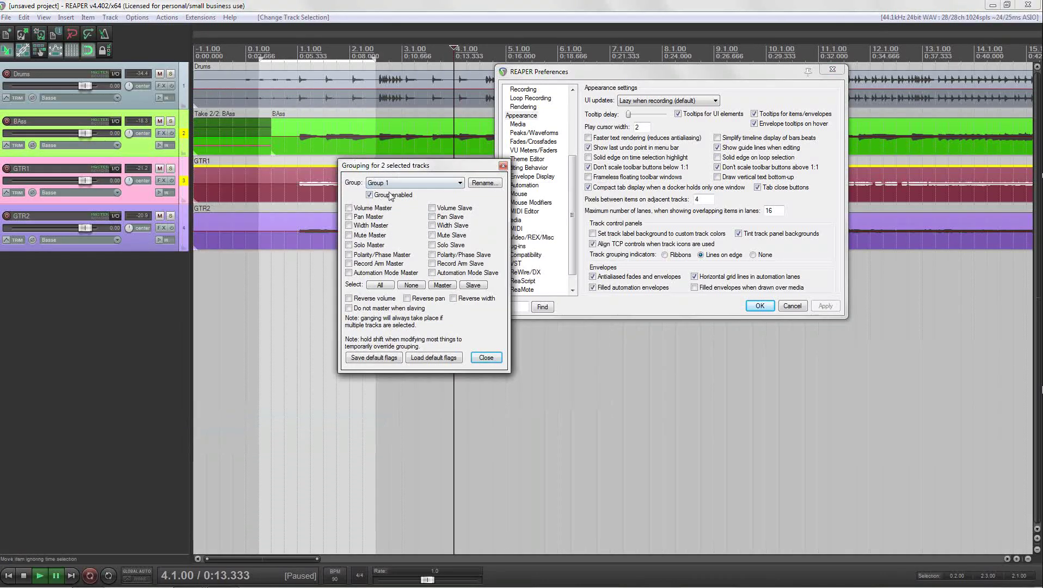
left_click(348, 208)
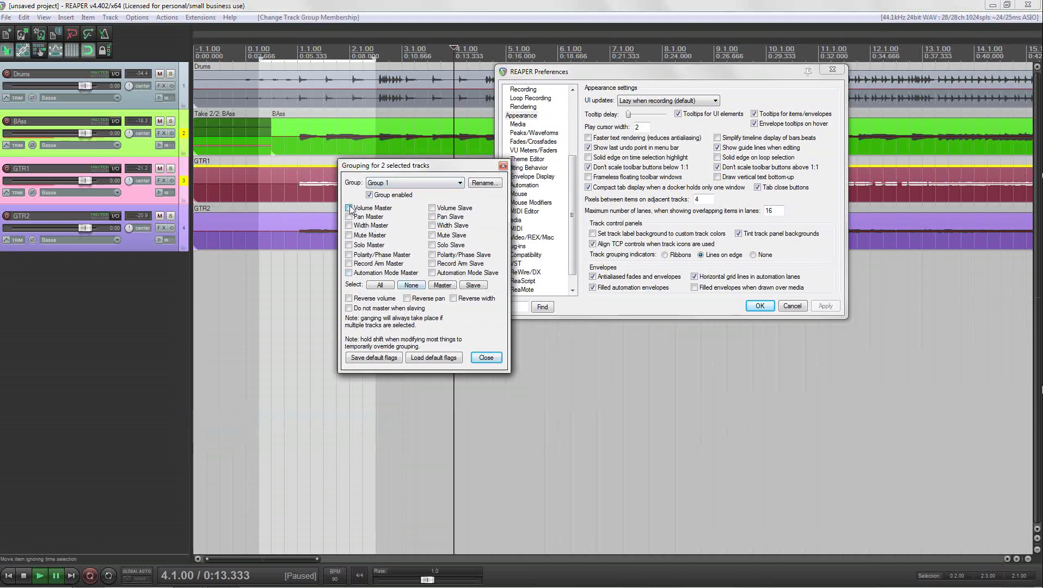
left_click(433, 208)
left_click(487, 358)
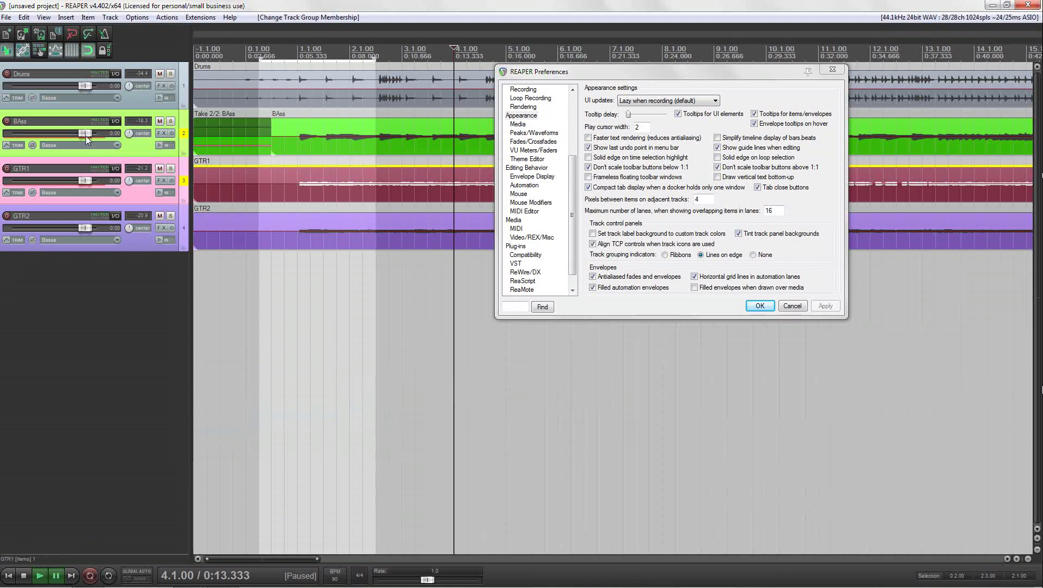
mouse_move(81, 137)
left_mouse_down()
mouse_move(43, 139)
mouse_move(95, 139)
left_mouse_up()
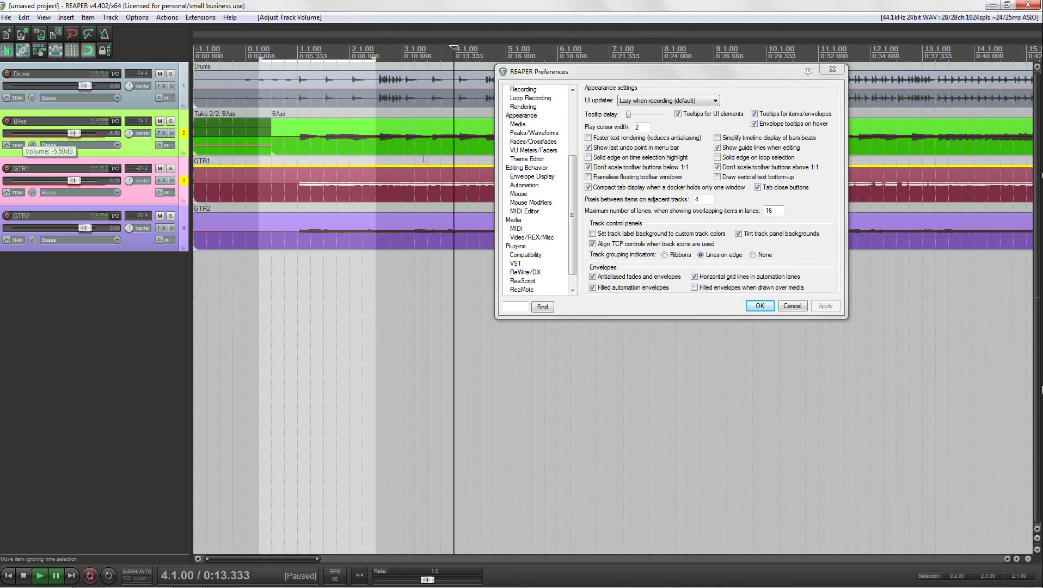
Apply Ribbons as the track grouping indicators, and switch them back to Lines on edge.
left_click(665, 255)
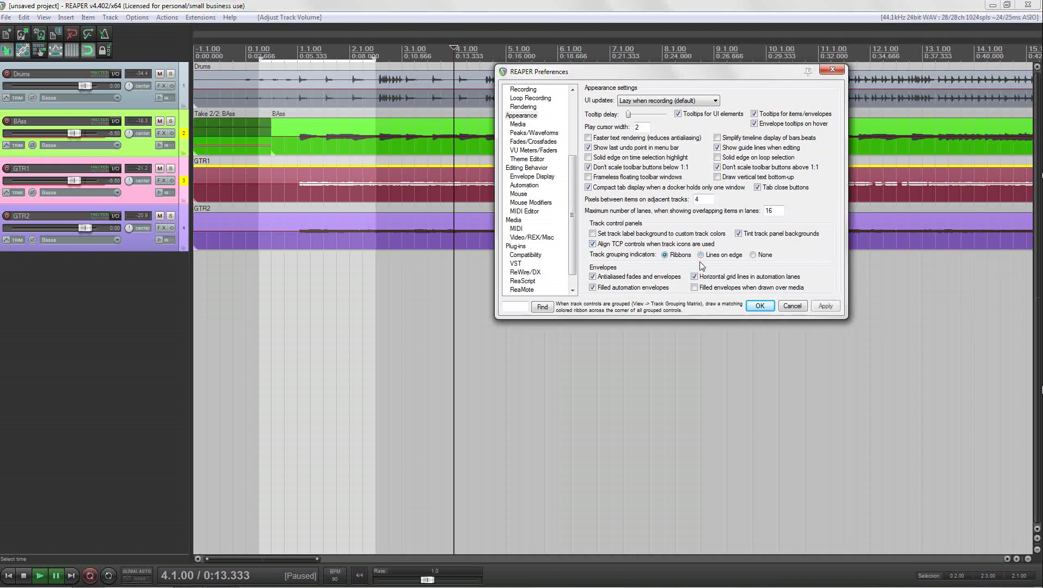
left_click(822, 307)
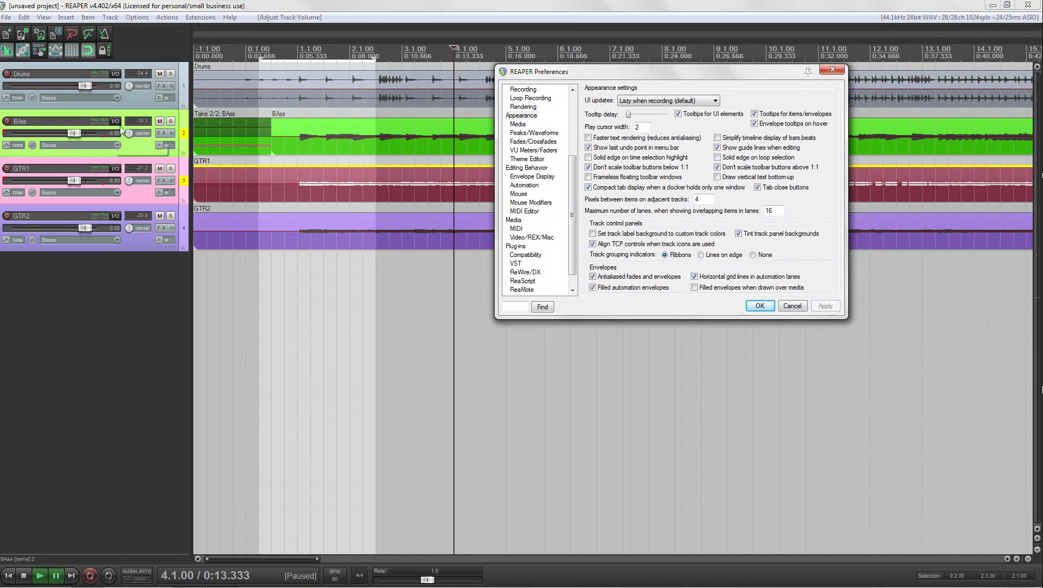
left_click(702, 255)
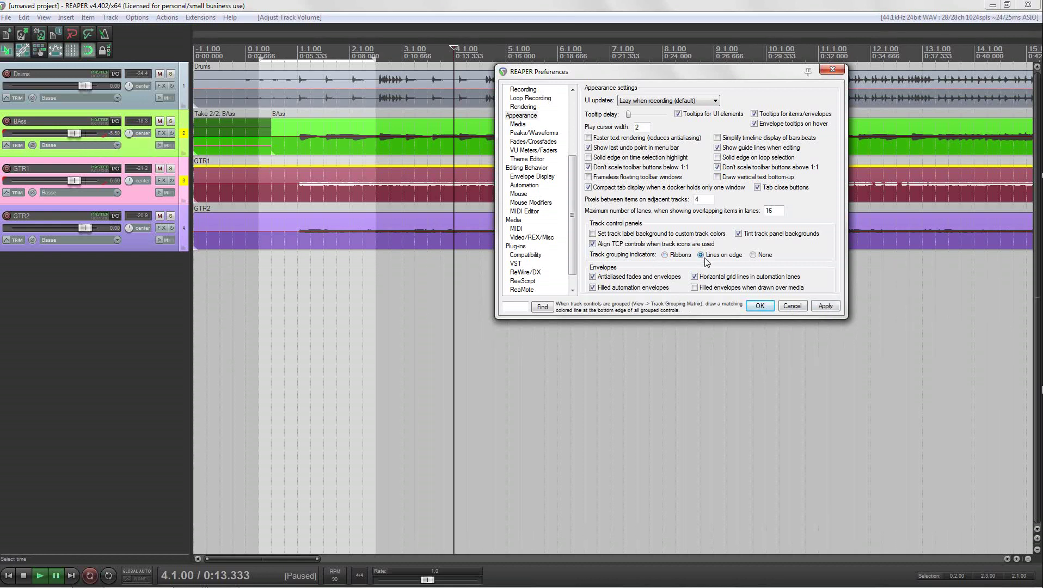
left_click(824, 306)
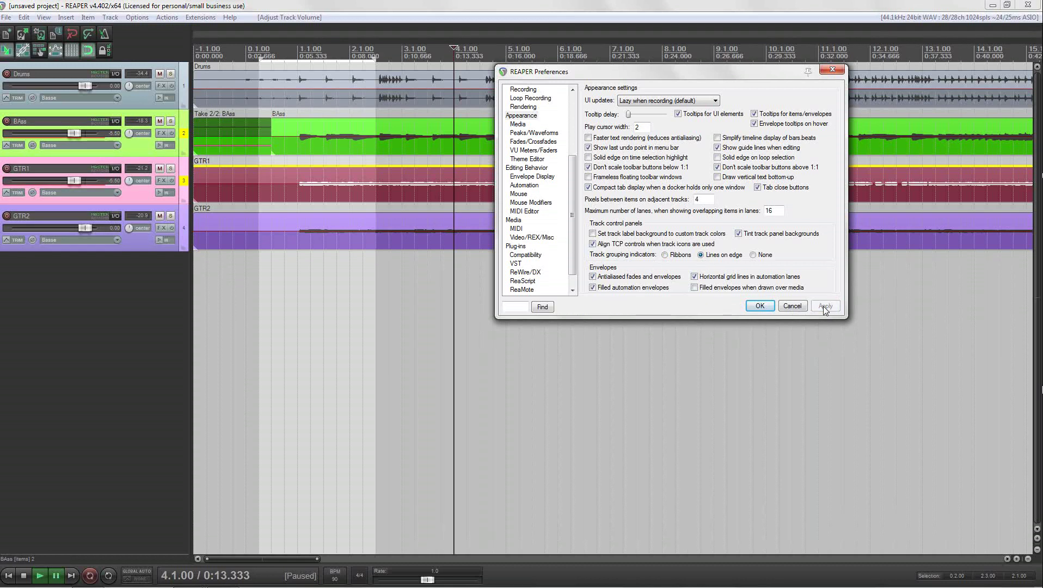
Set the track grouping indicators to None, apply, and raise the BAss track's volume slightly.
left_click(753, 255)
left_click(825, 307)
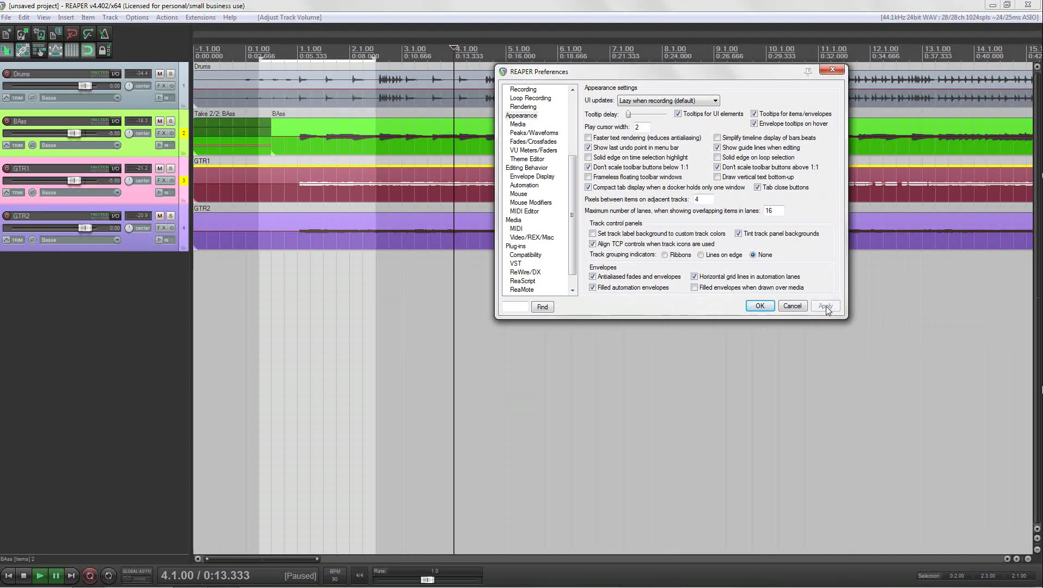
mouse_move(79, 133)
left_mouse_down()
mouse_move(64, 140)
mouse_move(77, 140)
left_mouse_up()
Set the track grouping indicators to Lines on edge and apply the change.
left_click(700, 261)
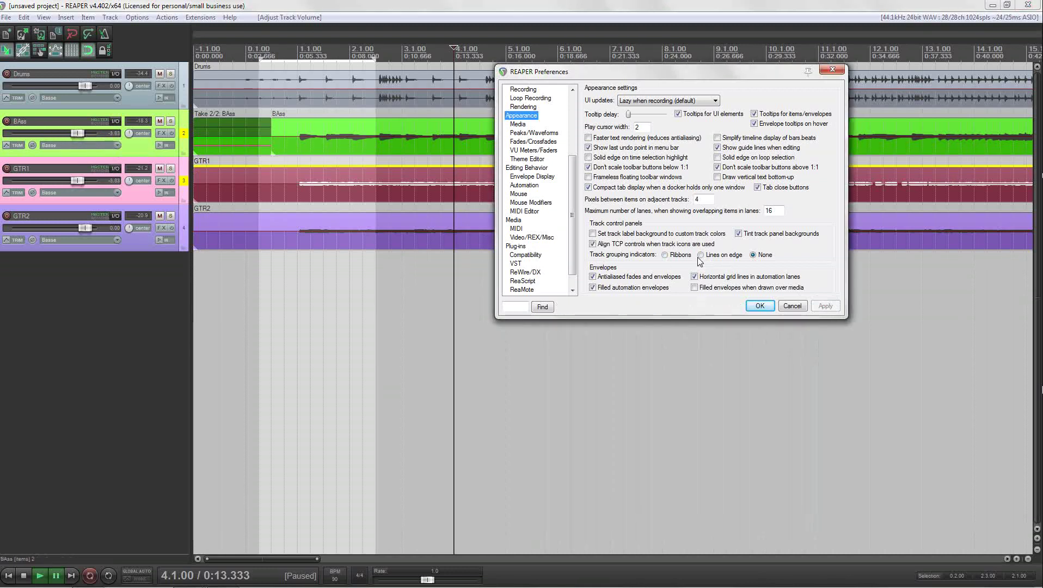
left_click(701, 255)
left_click(823, 307)
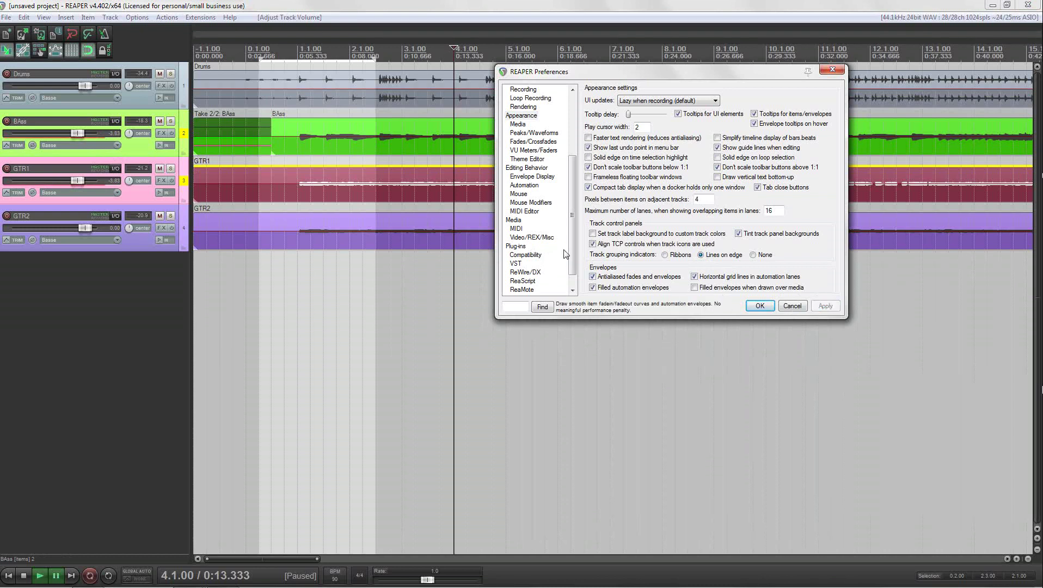
Show the Media item appearance preferences, reposition the dialog, and make the BAss track taller.
left_click_drag(563, 72, 449, 155)
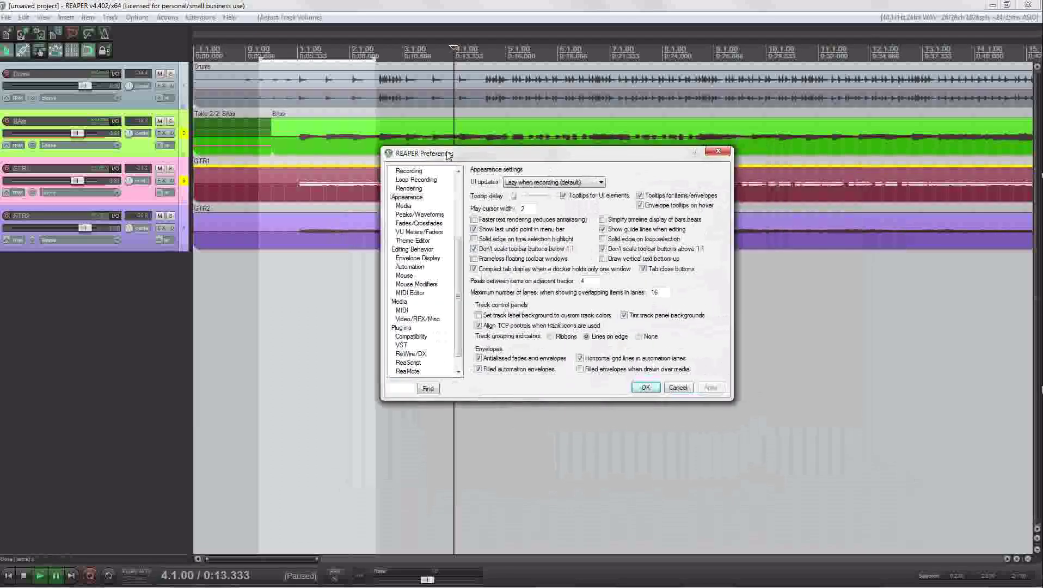
left_click(416, 215)
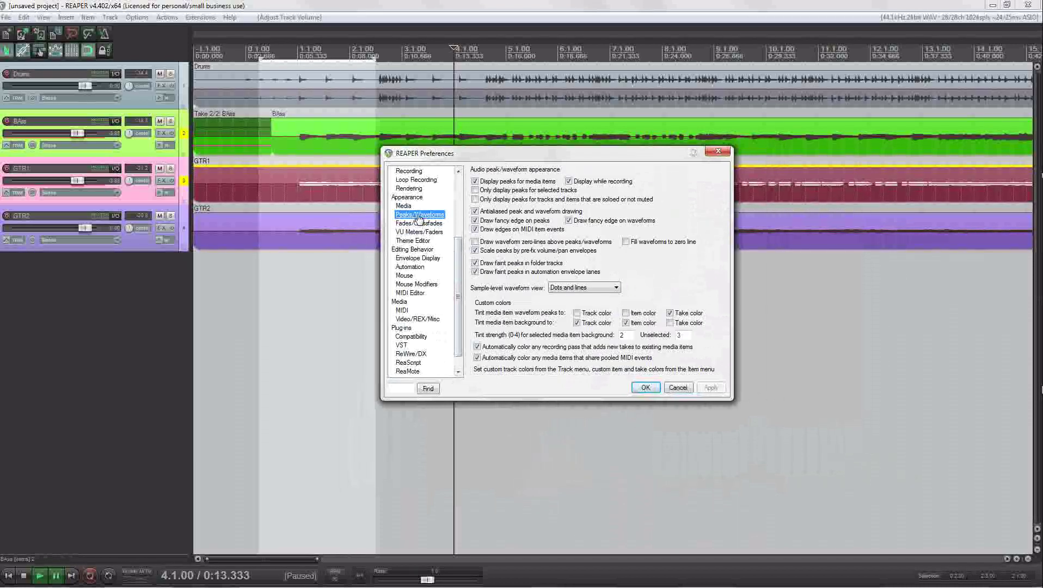
left_click(404, 205)
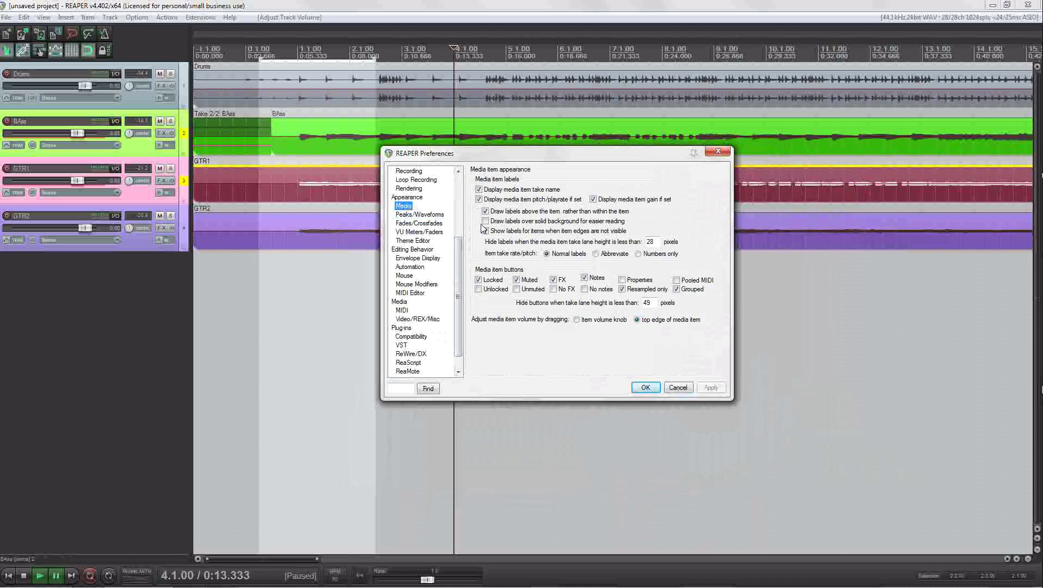
left_click_drag(550, 155, 633, 185)
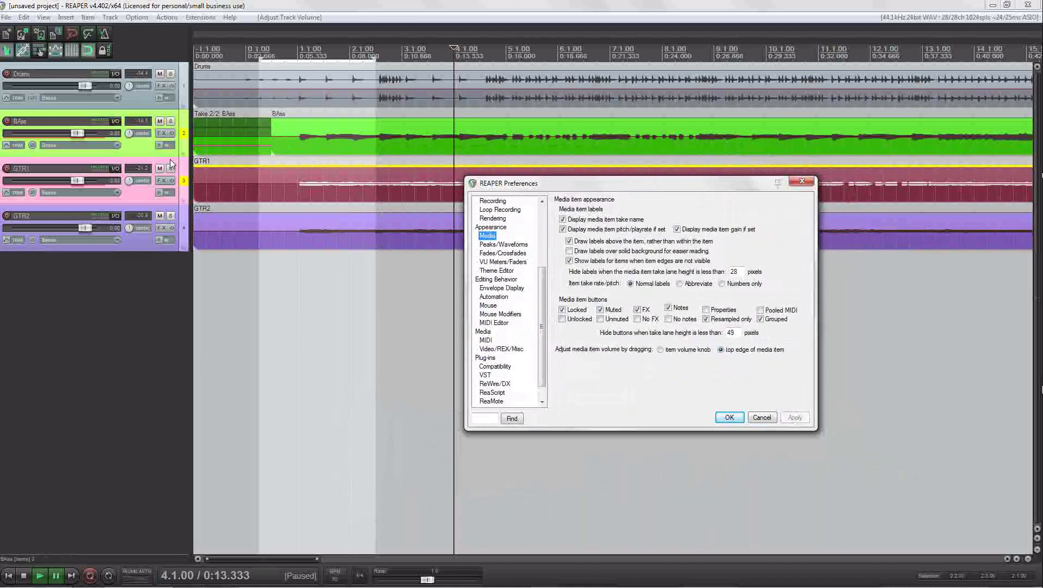
left_click_drag(172, 157, 174, 223)
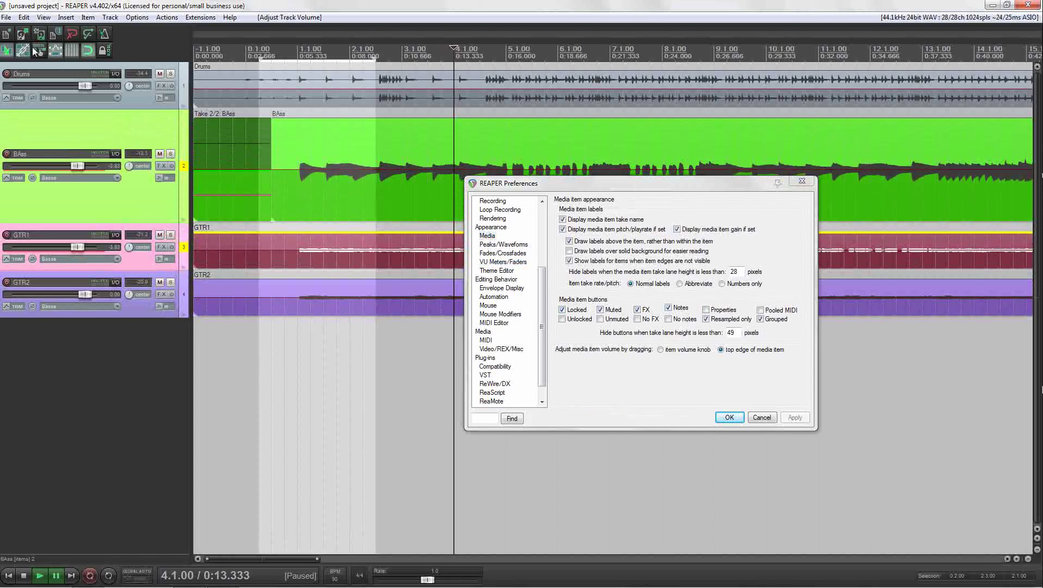
Add ReaEQ from the Cockos plug-ins in the FX Browser to the second BAss item, and close the FX windows.
left_click(44, 17)
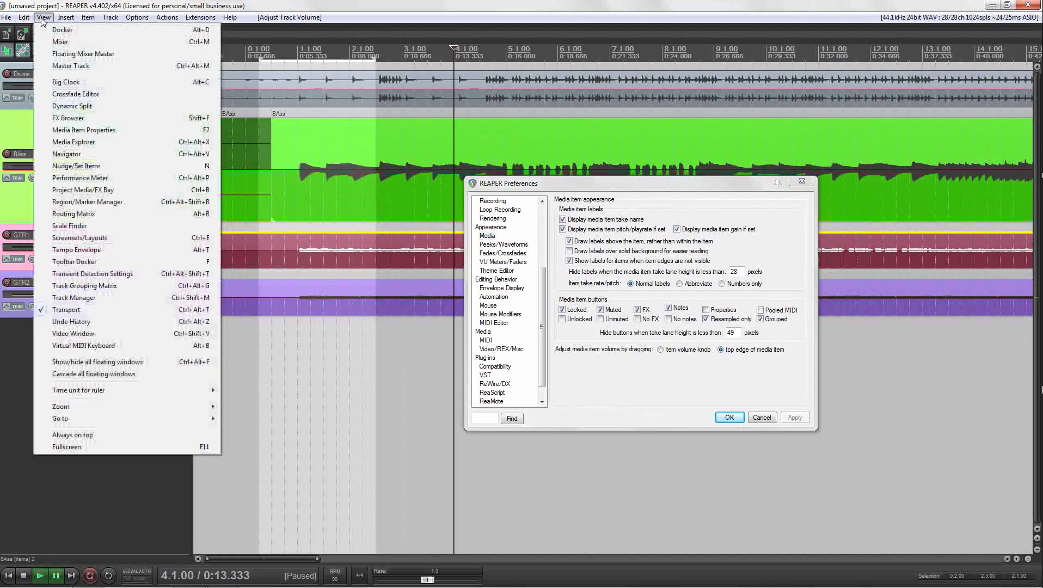
left_click(77, 117)
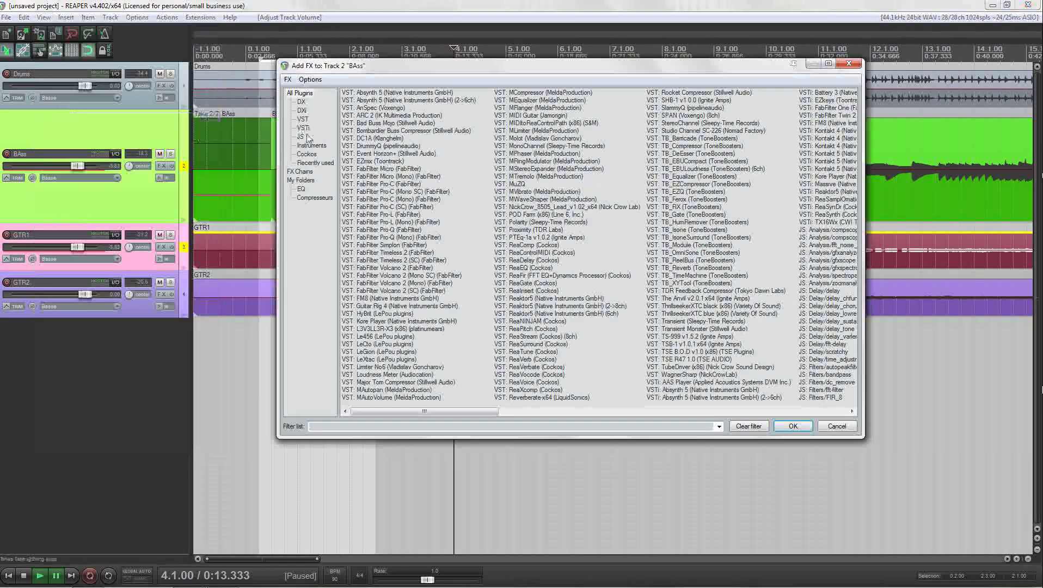
left_click(312, 156)
left_click_drag(403, 66, 730, 76)
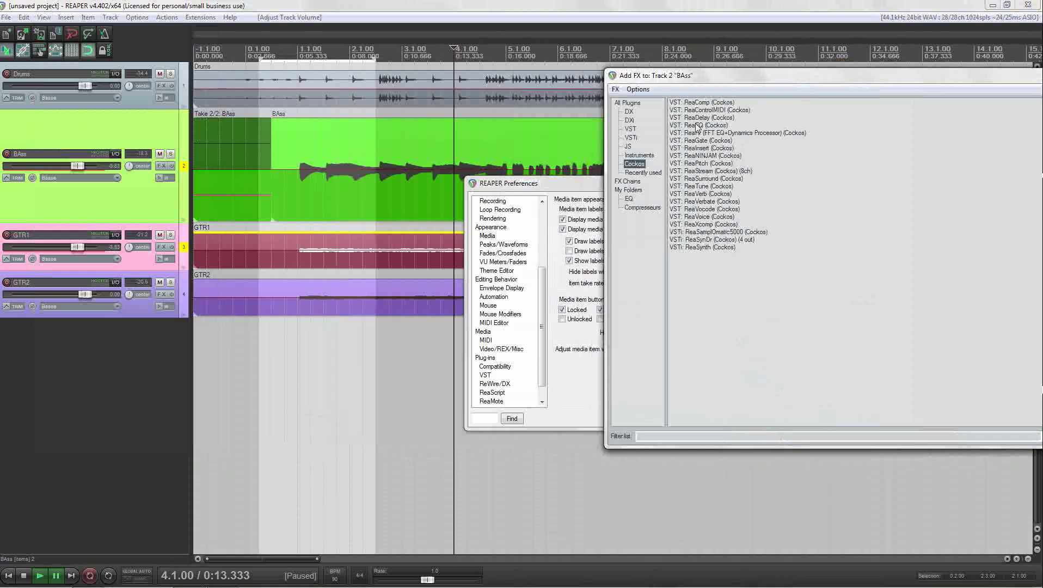
left_click_drag(677, 123, 340, 143)
left_click(316, 13)
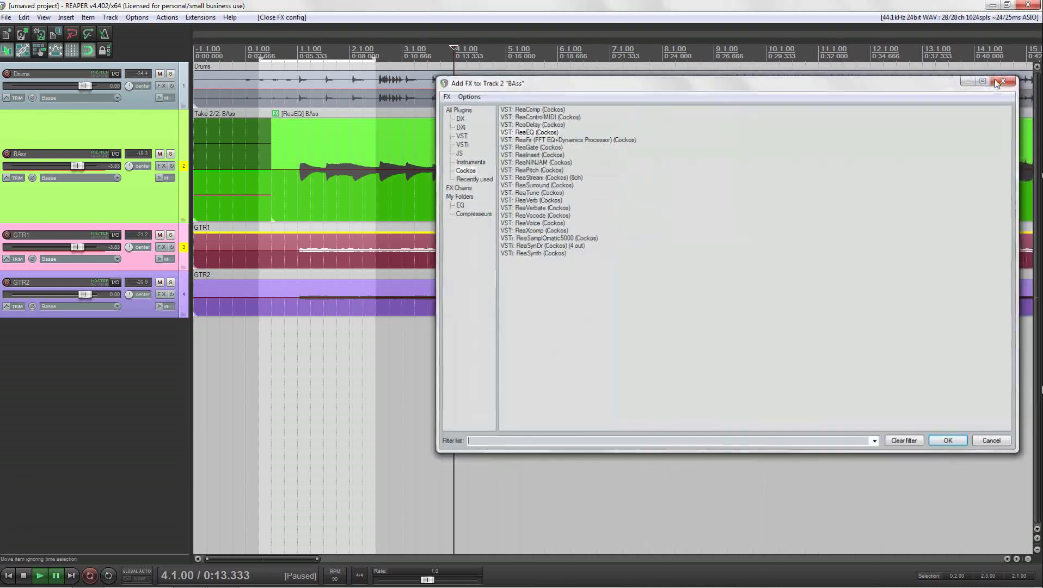
left_click(1011, 76)
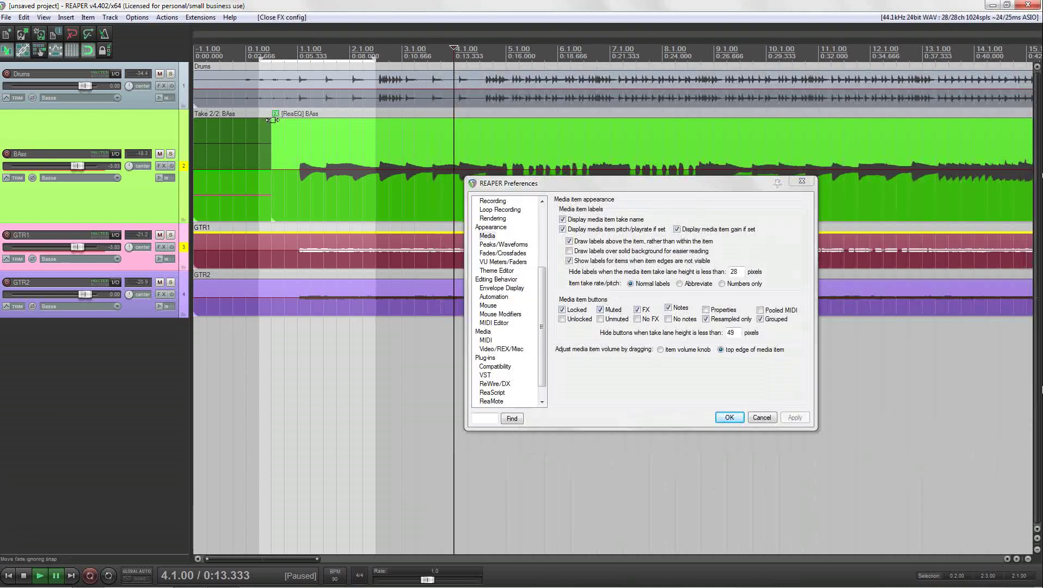
Open the second BAss item's FX chain from its label, remove ReaEQ, and close the chain.
left_click(276, 114)
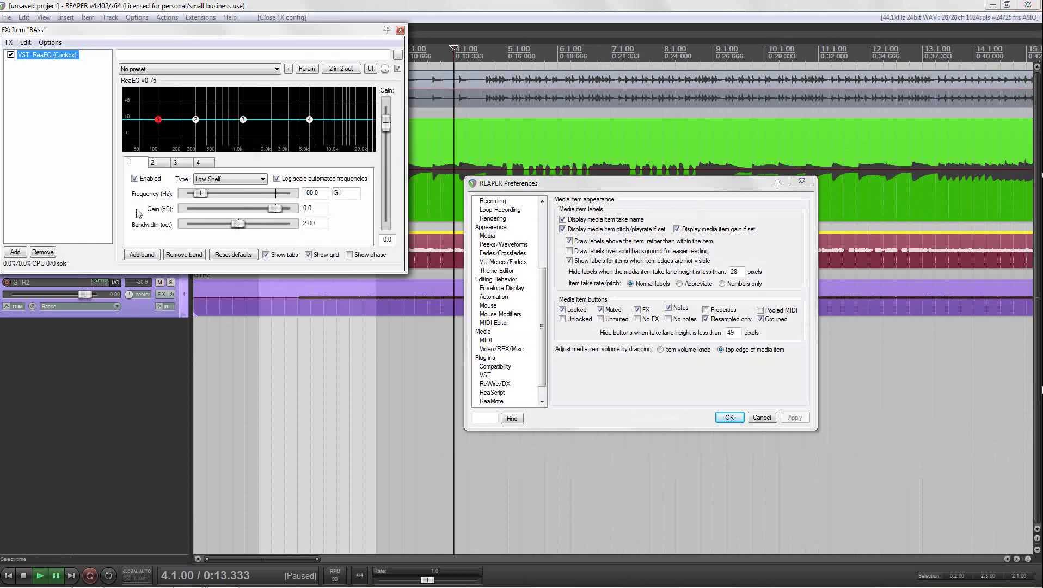
left_click(44, 252)
left_click(400, 30)
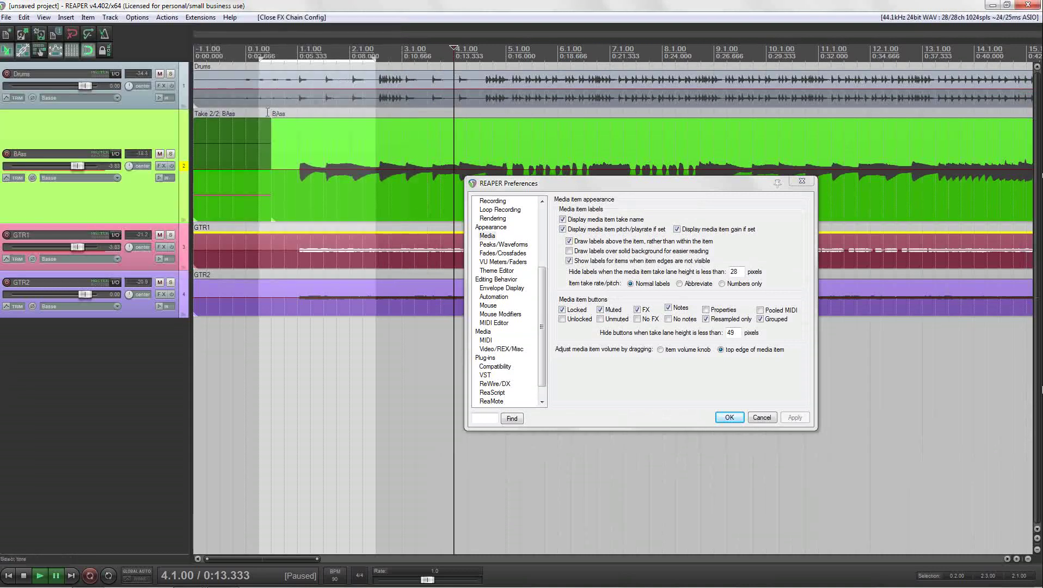
Enable the No FX media item button in the Media appearance preferences and apply it.
left_click_drag(648, 190, 604, 106)
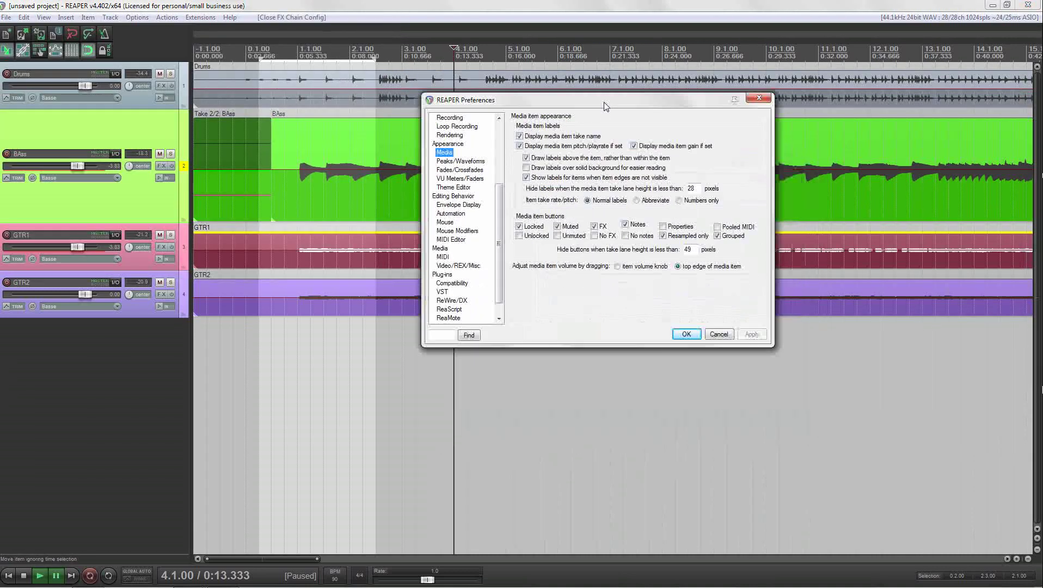
left_click(596, 236)
left_click(753, 336)
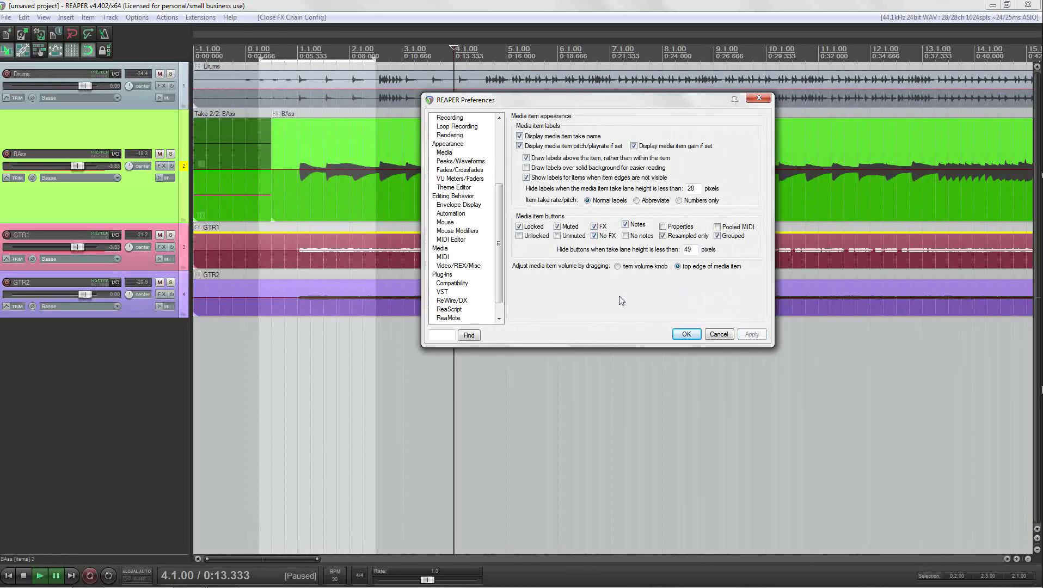
Open the empty FX chain of each BAss item from its FX button, and close the windows without adding effects.
left_click(275, 115)
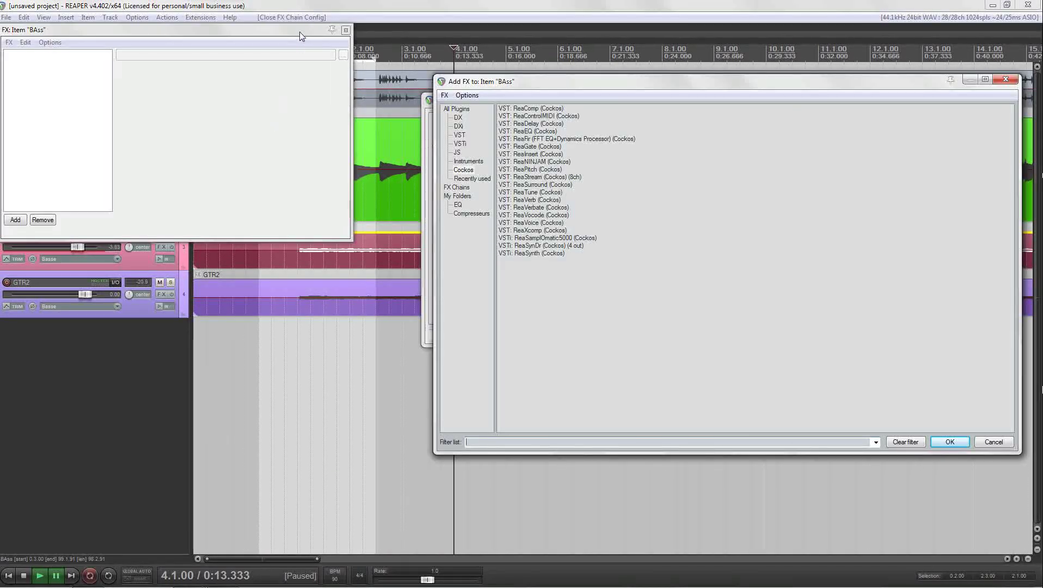
left_click_drag(299, 31, 335, 168)
left_click(384, 167)
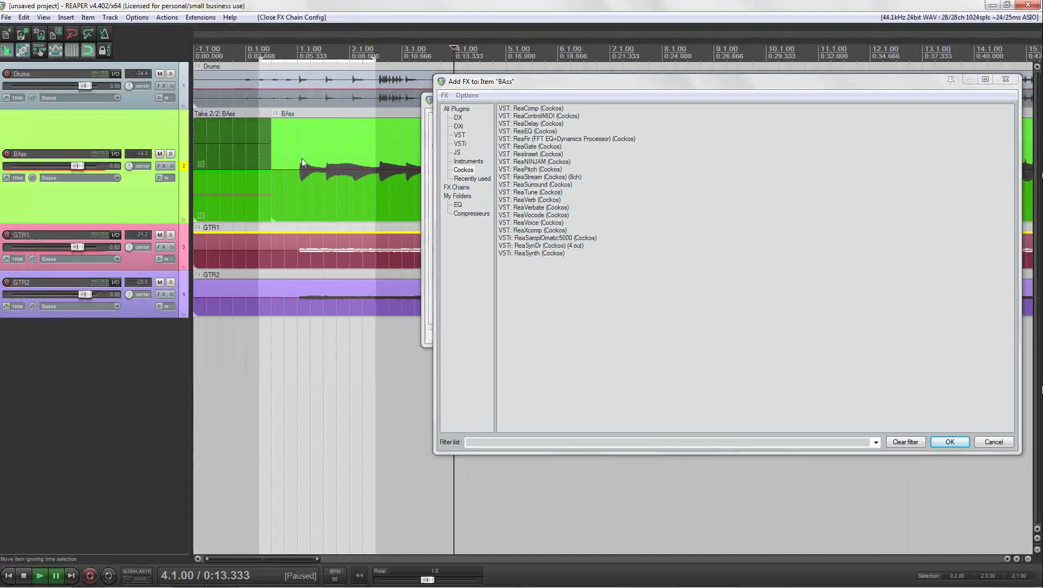
left_click(203, 215)
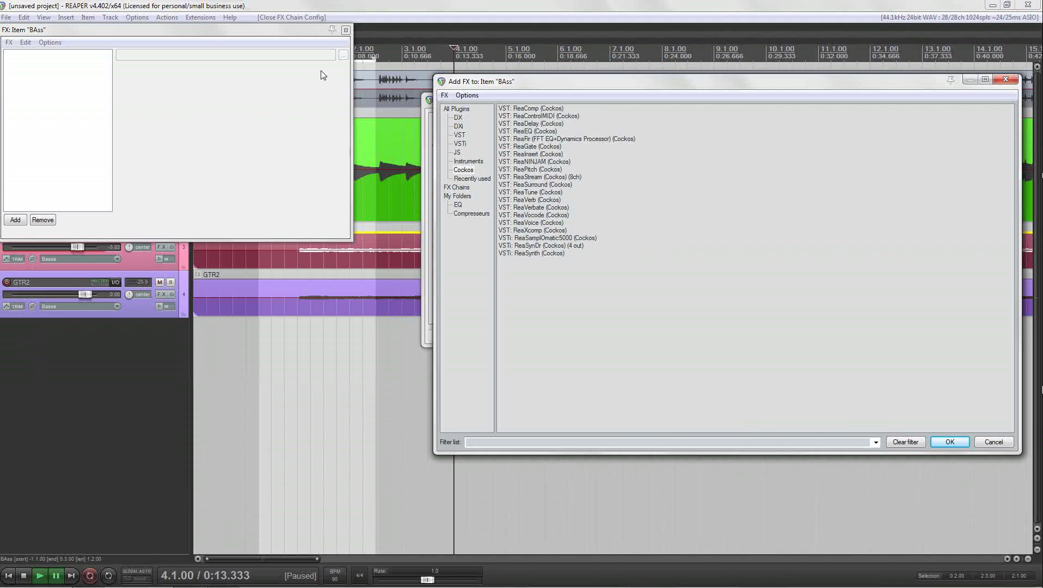
left_click(345, 30)
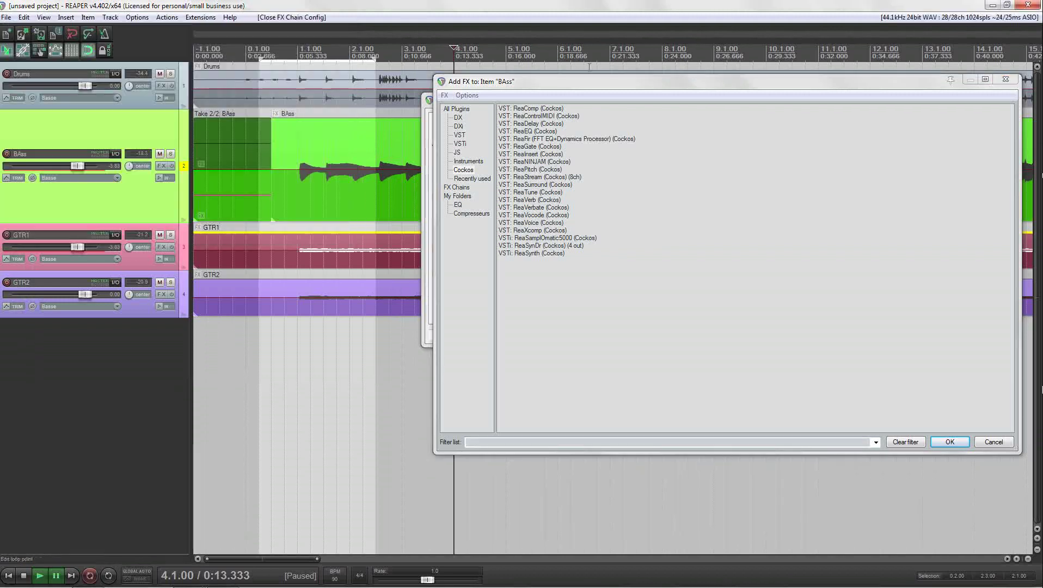
left_click(1005, 79)
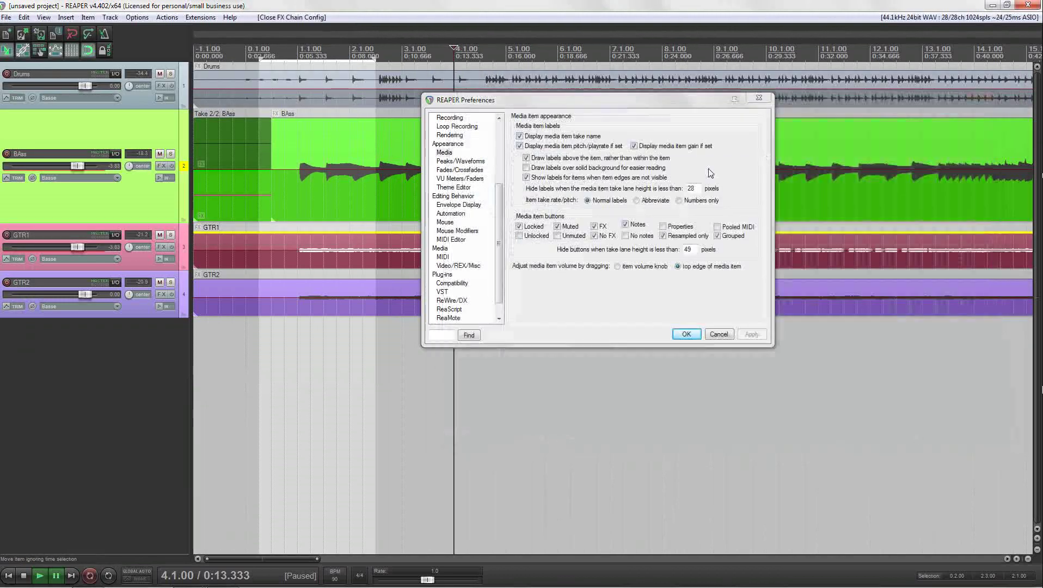
Enable the Unmuted media item button option and disable it again.
left_click(557, 236)
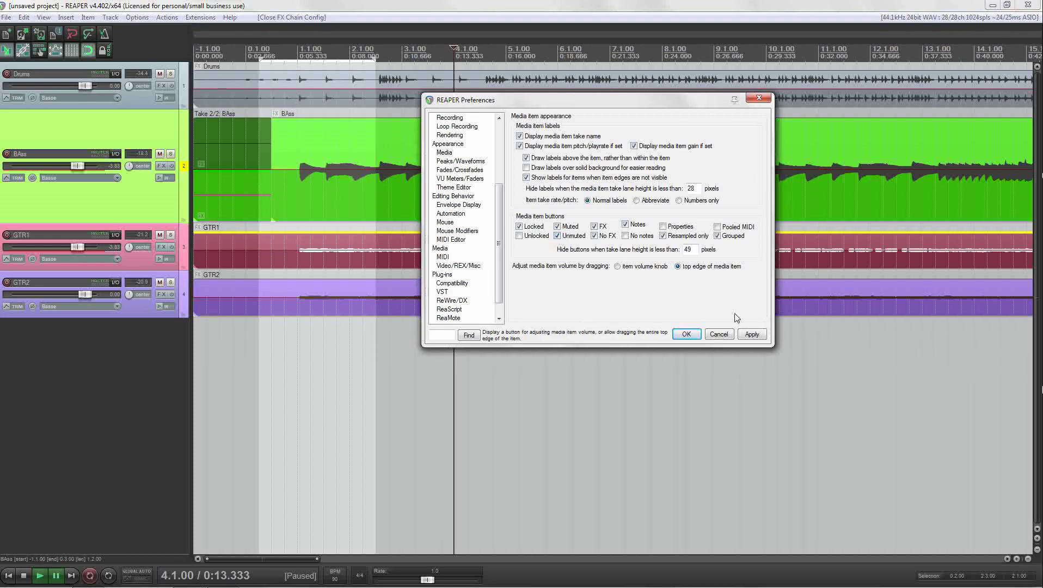
left_click(558, 236)
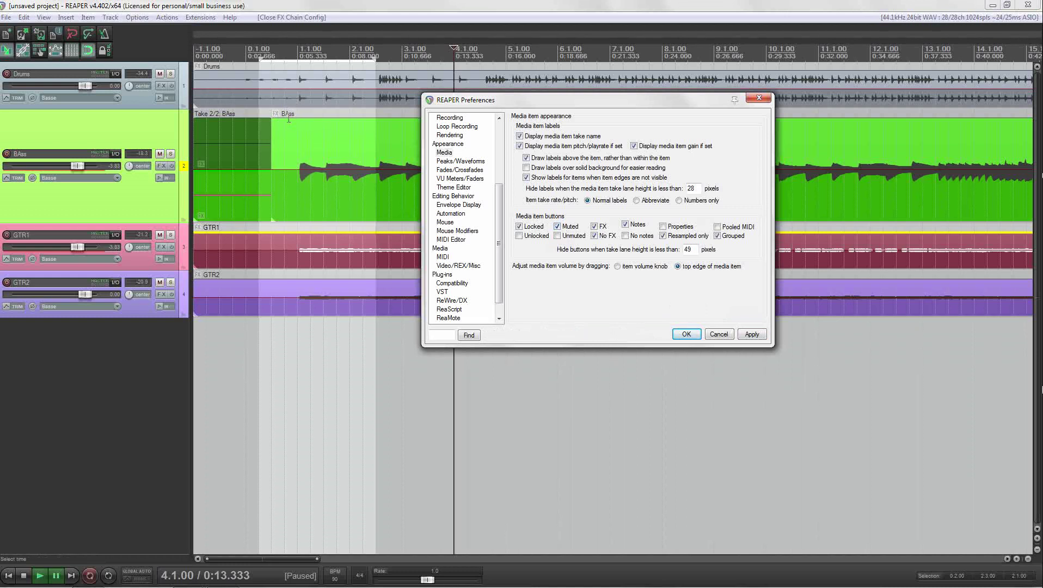
Enable the Unmuted media item button, apply it, and toggle the second BAss item's mute on and off.
left_click(561, 237)
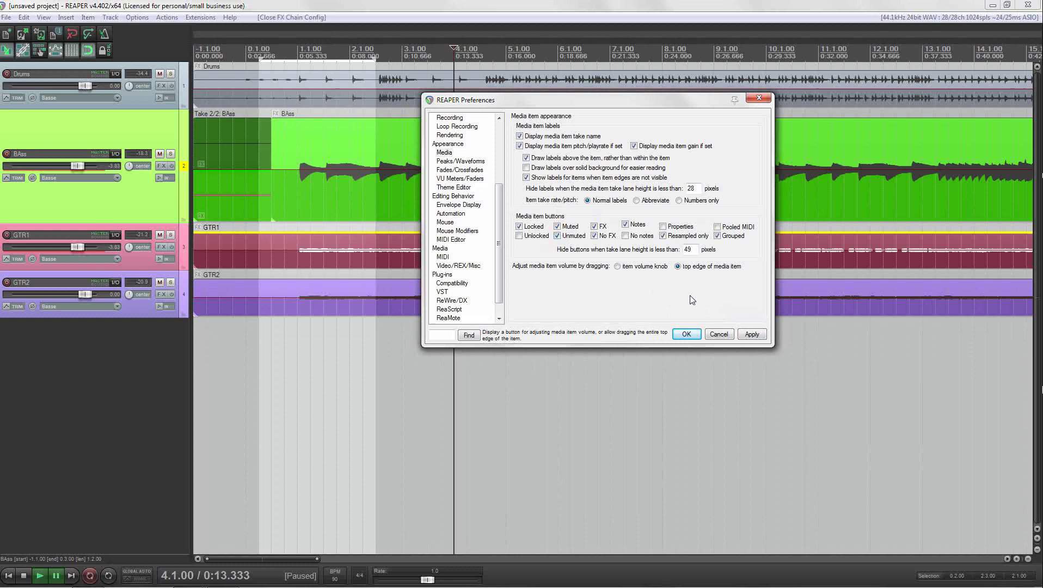
left_click(751, 334)
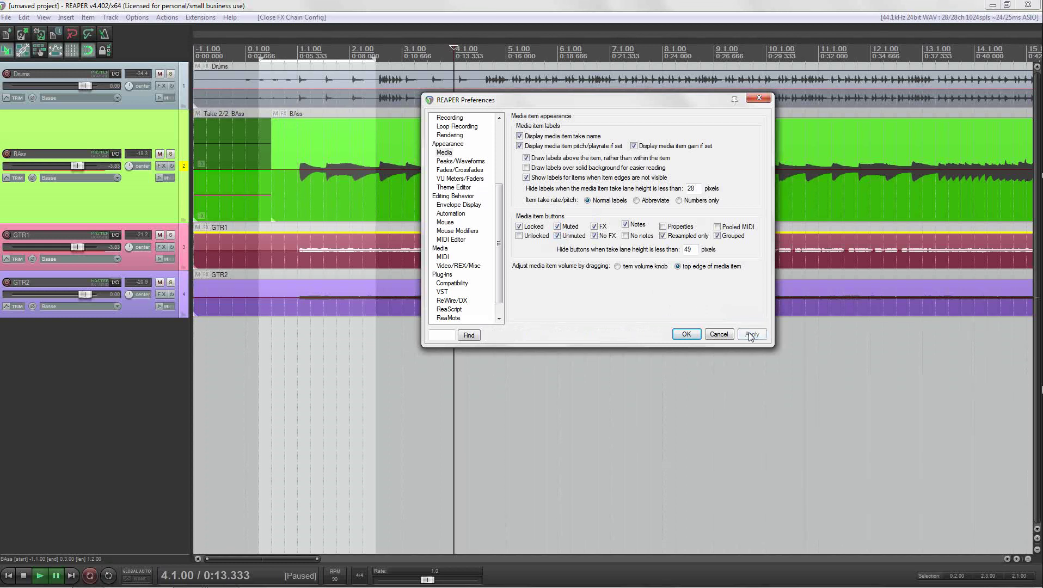
left_click(275, 113)
left_click(274, 112)
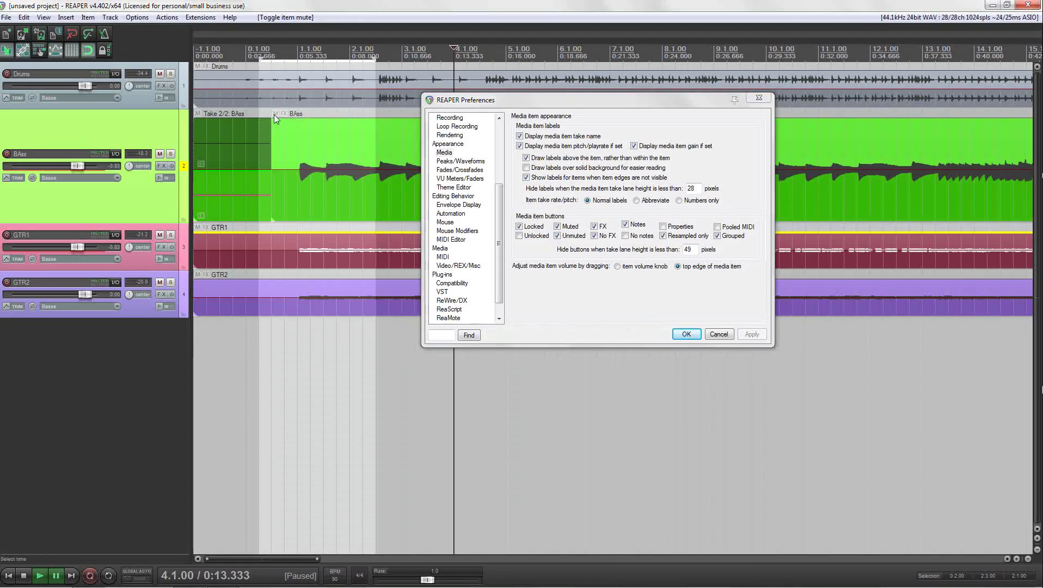
left_click(274, 114)
left_click(274, 114)
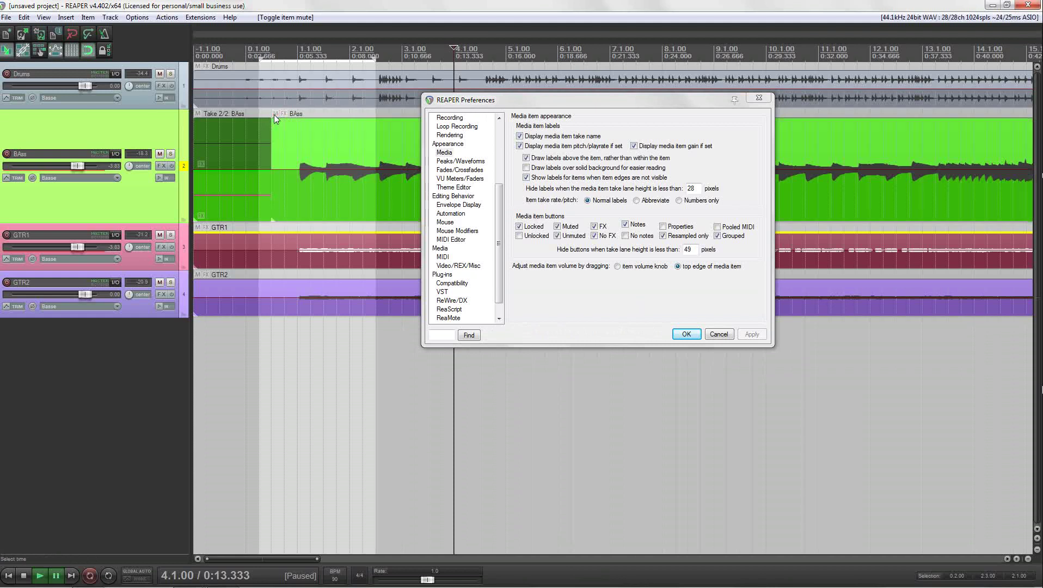
Enable and apply the Unlocked media item button, and lock and unlock the second BAss item with it.
left_click(518, 235)
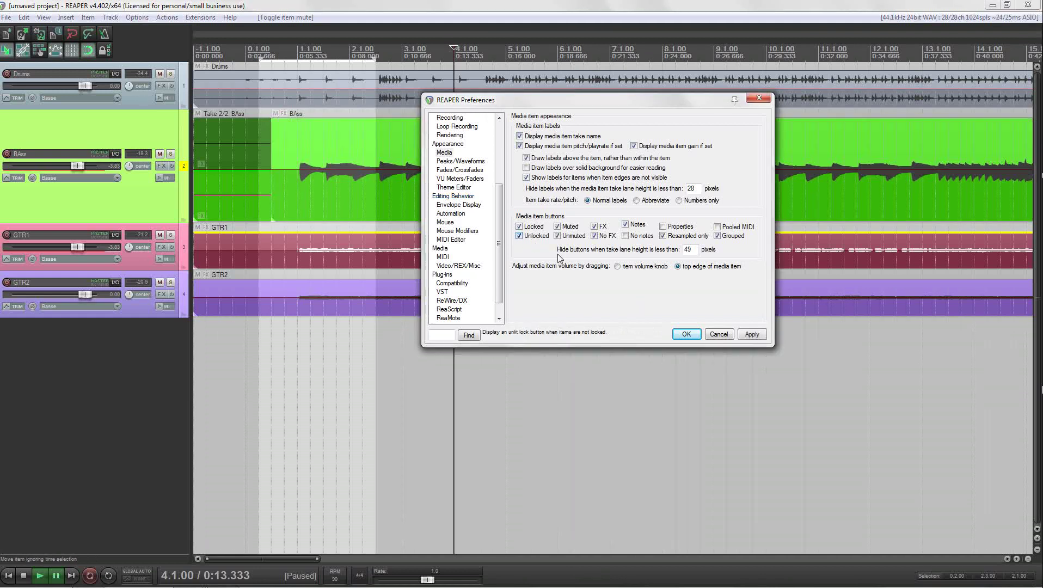
left_click(751, 334)
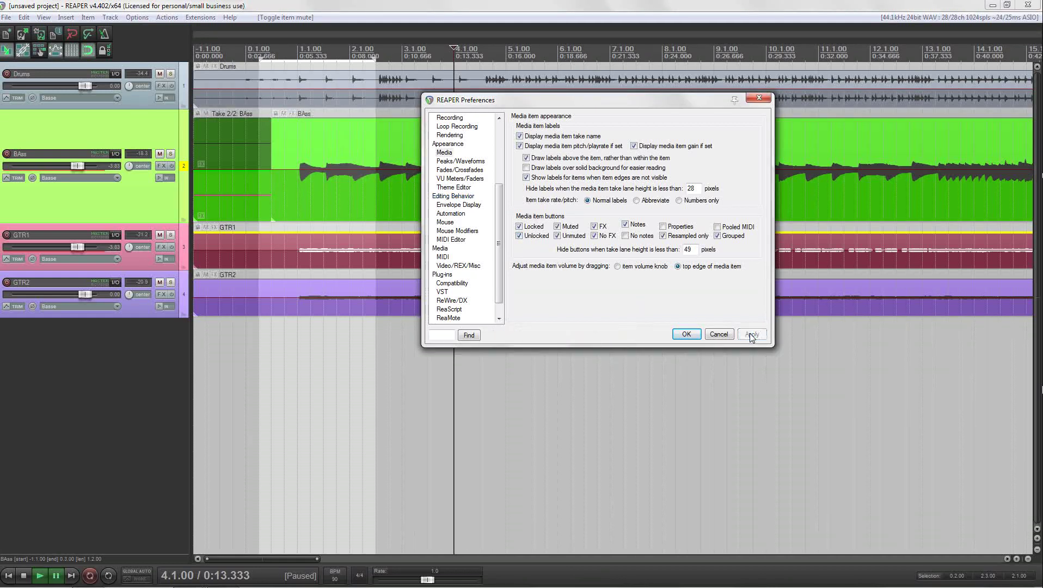
left_click(273, 113)
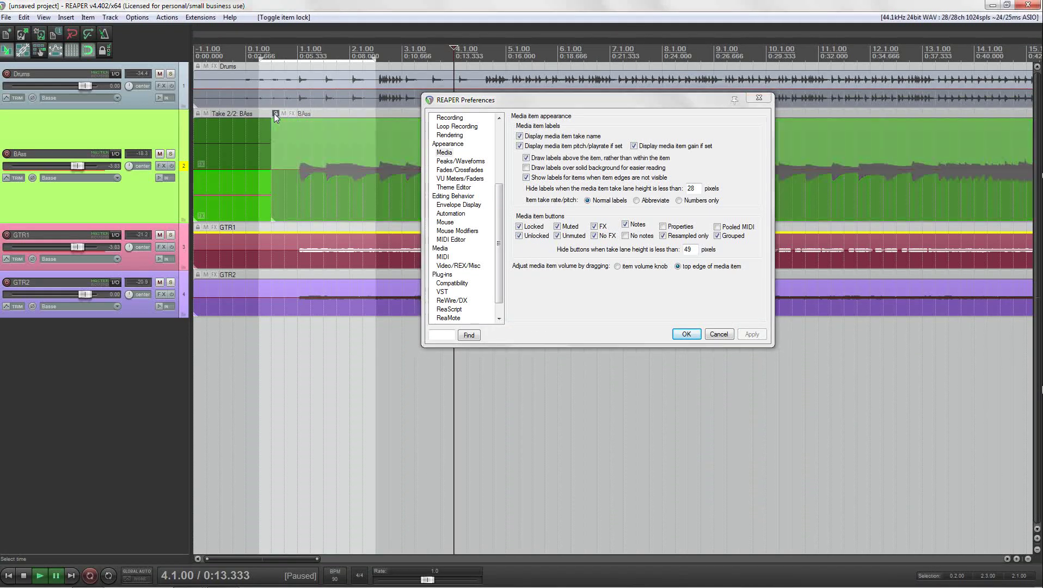
left_click(336, 143)
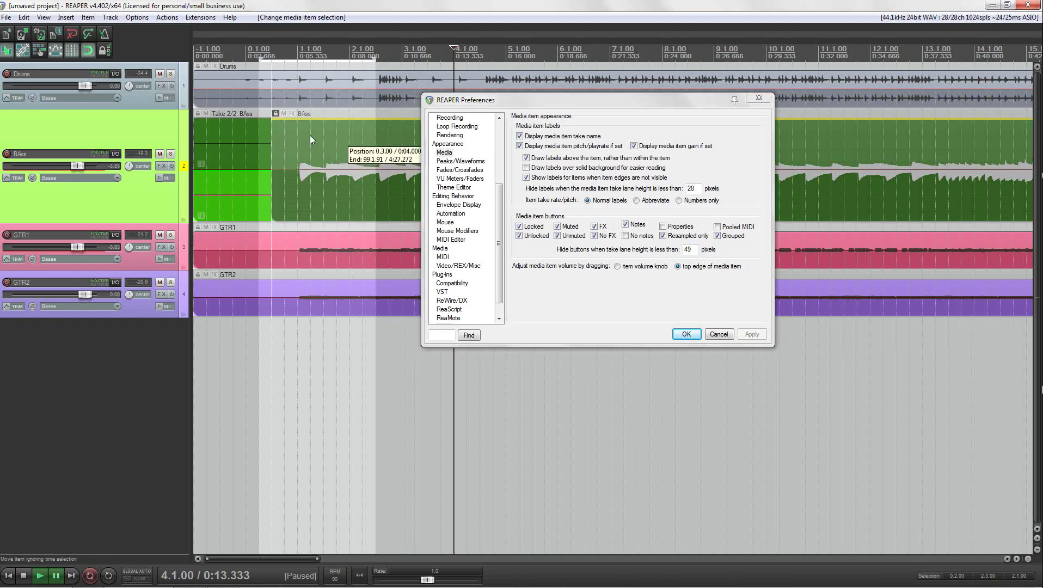
left_click(276, 114)
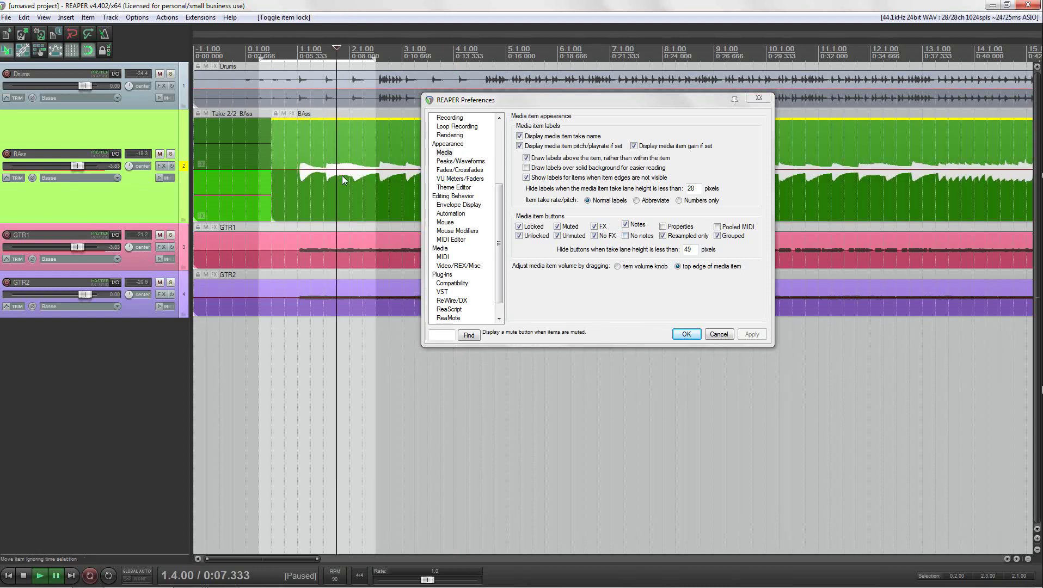
Enable and apply the No notes media item button, and open and close the second BAss item's notes.
left_click(626, 235)
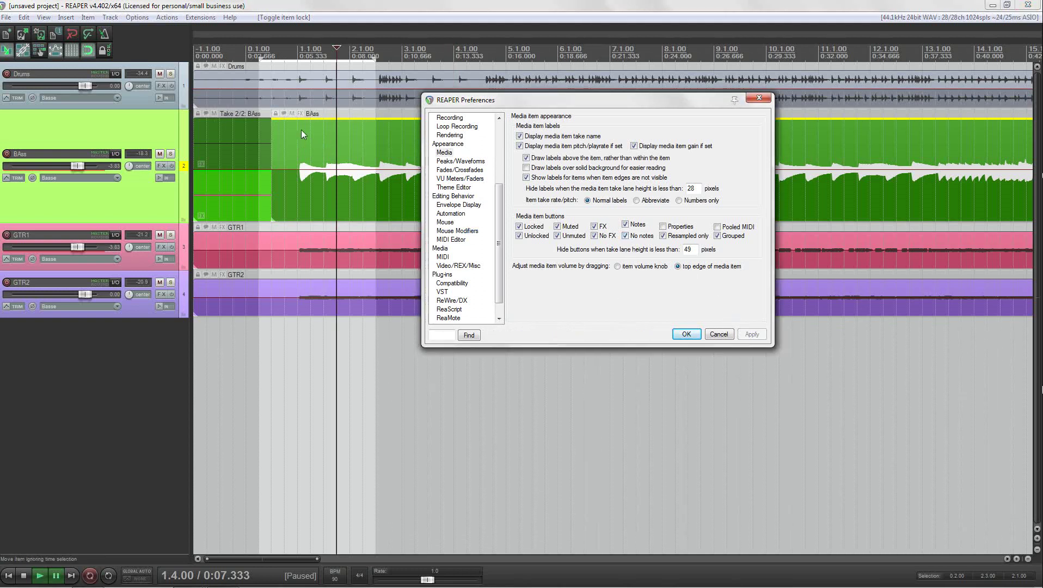
left_click(284, 112)
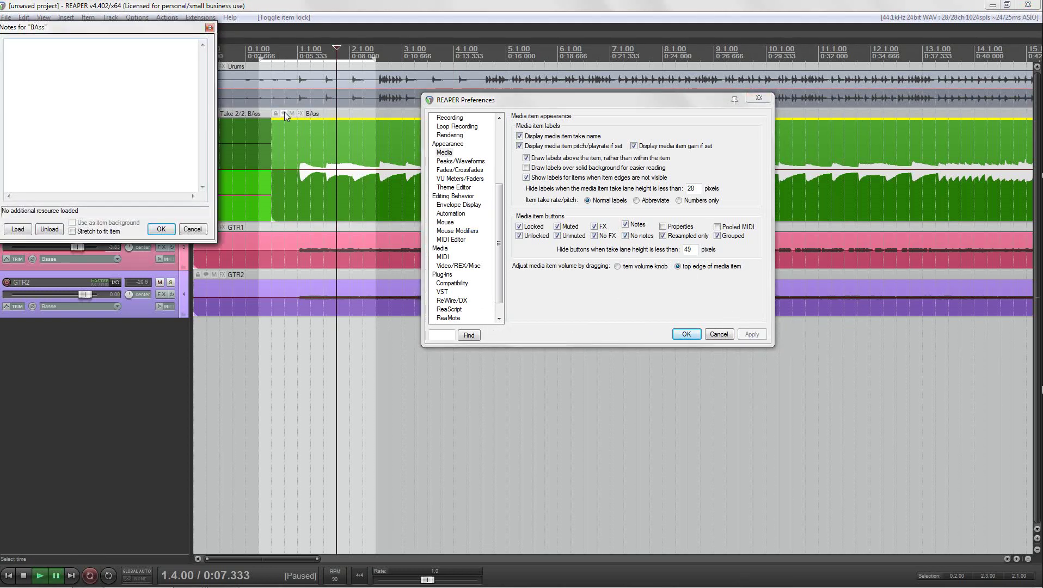
left_click(210, 27)
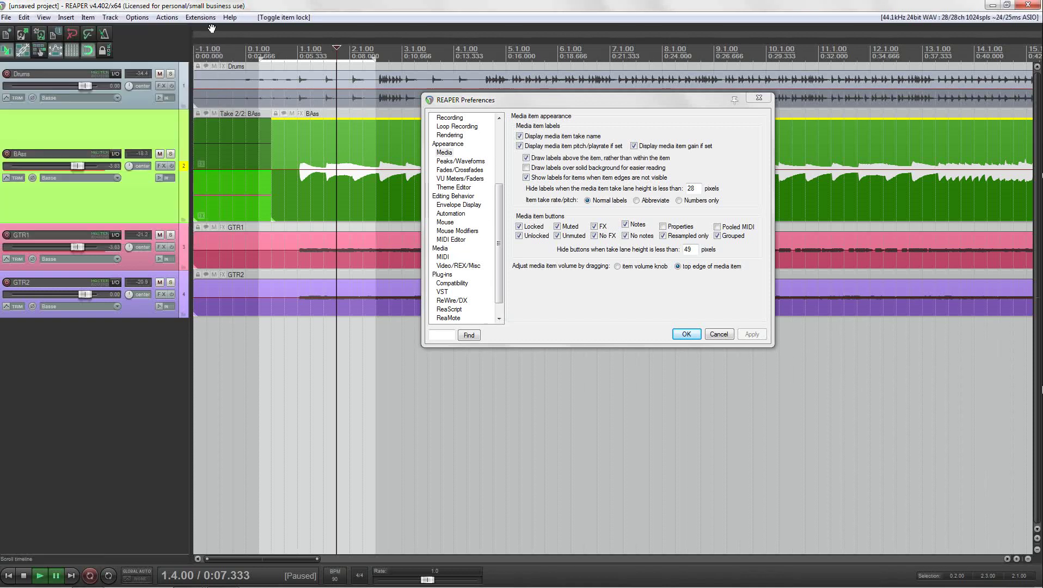
Enable and apply the Properties media item button instead of Resampled only, and open and close the second BAss item's properties.
left_click(663, 226)
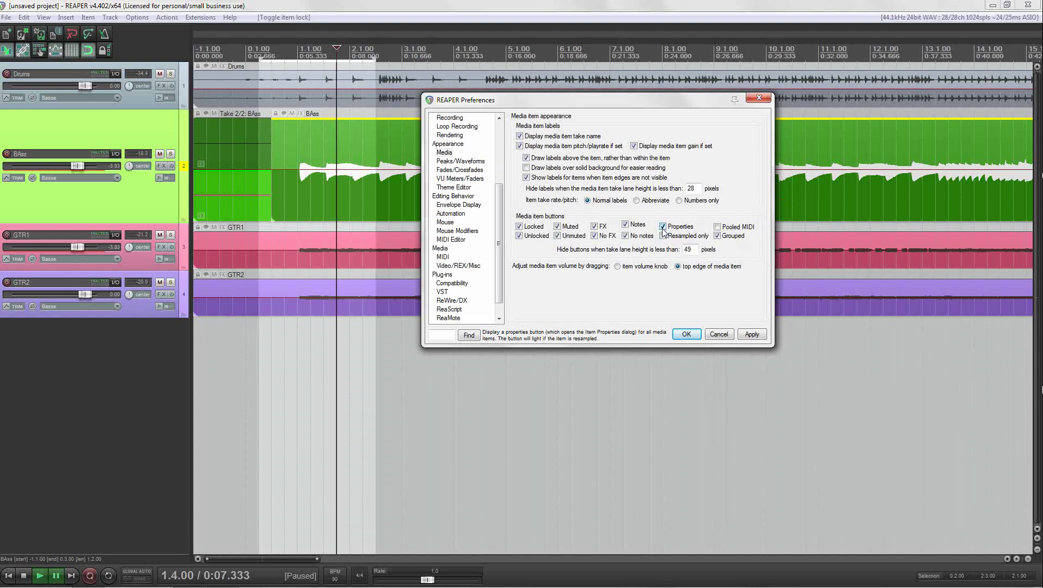
left_click(751, 334)
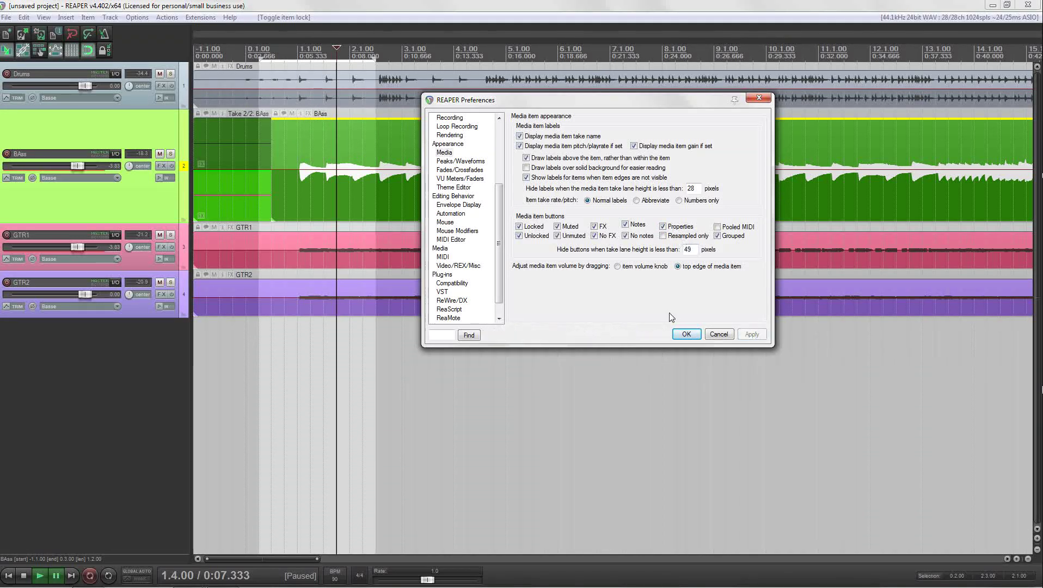
left_click(300, 114)
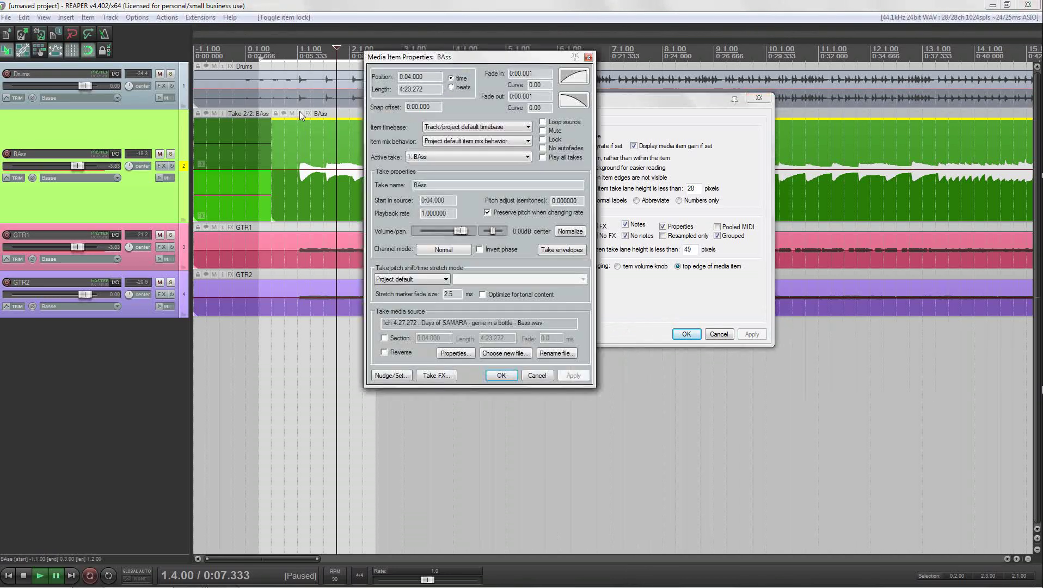
left_click(588, 57)
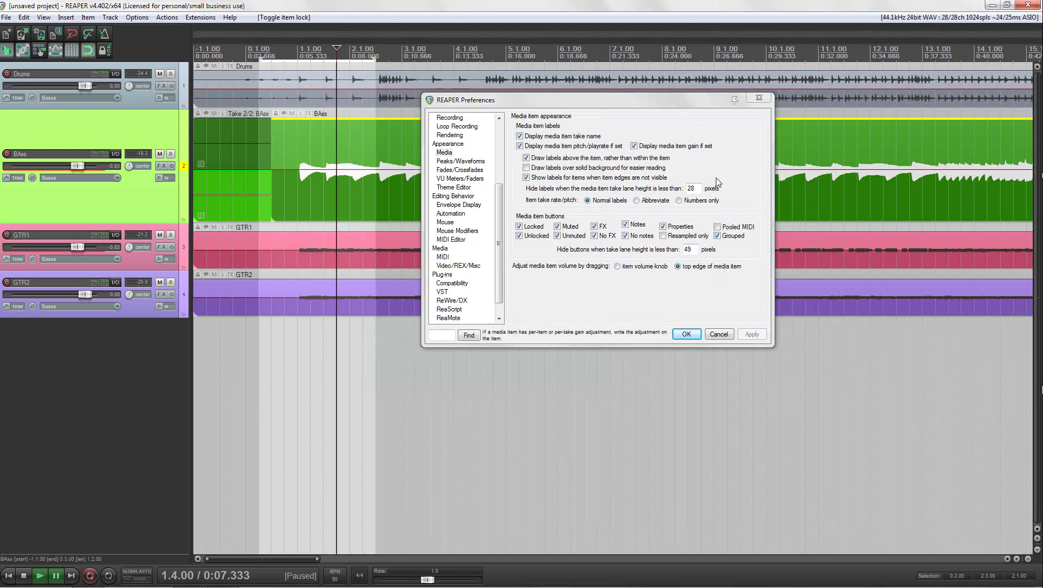
Select the GTR1 item together with the second BAss item and group them.
left_click(831, 255)
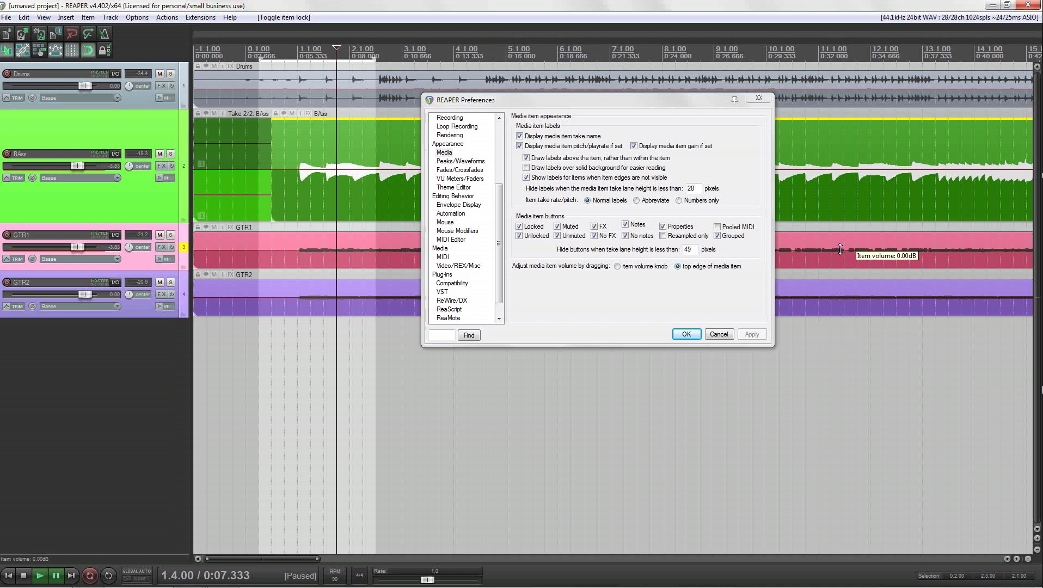
left_click(806, 194)
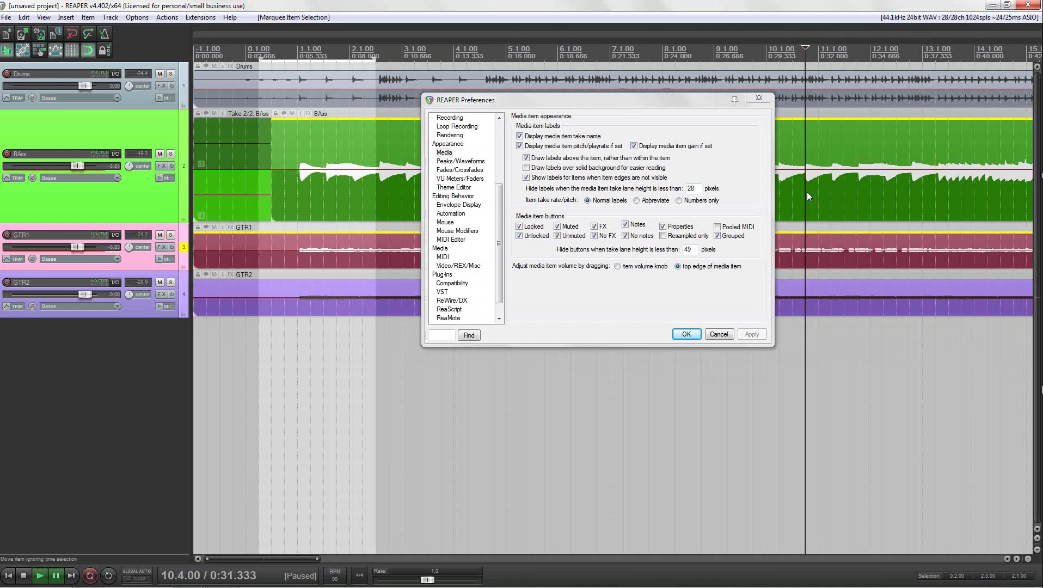
key("ctrl+g")
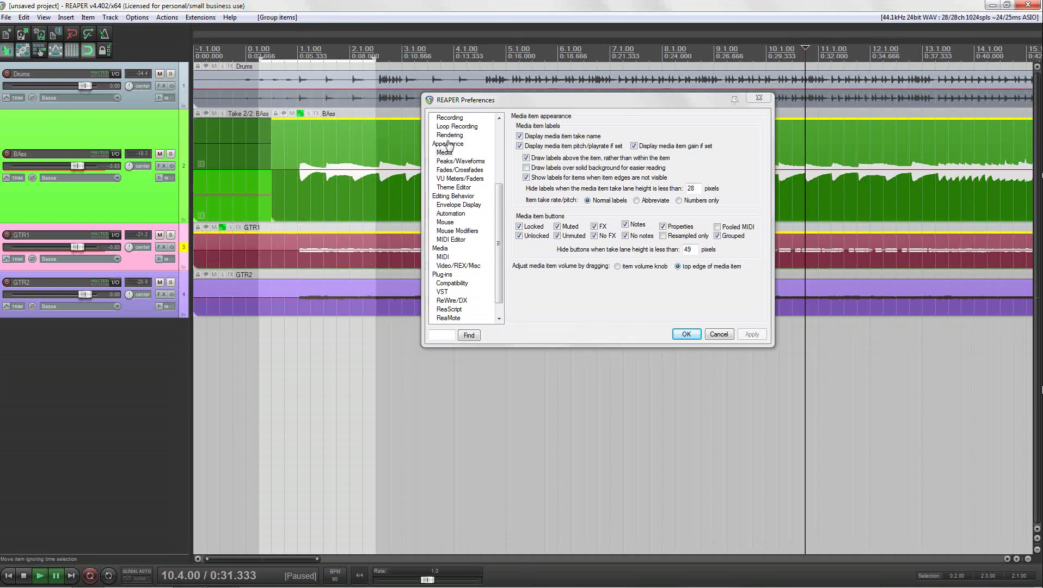
Shift the grouped BAss and GTR1 items about 2.5 measures later and return them to their original position.
left_click_drag(626, 112, 628, 383)
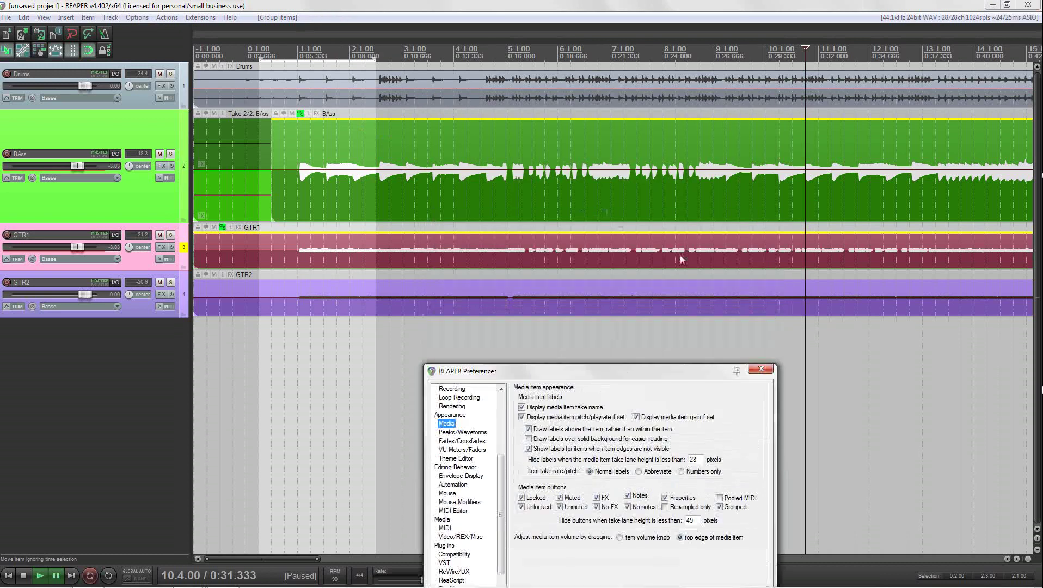
left_click(858, 338)
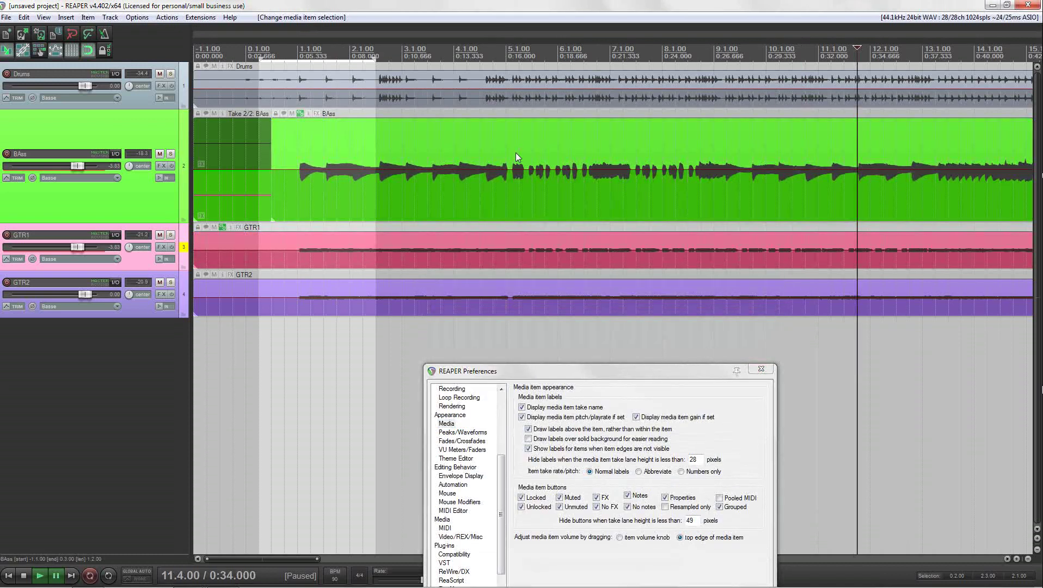
left_click_drag(516, 153, 668, 215)
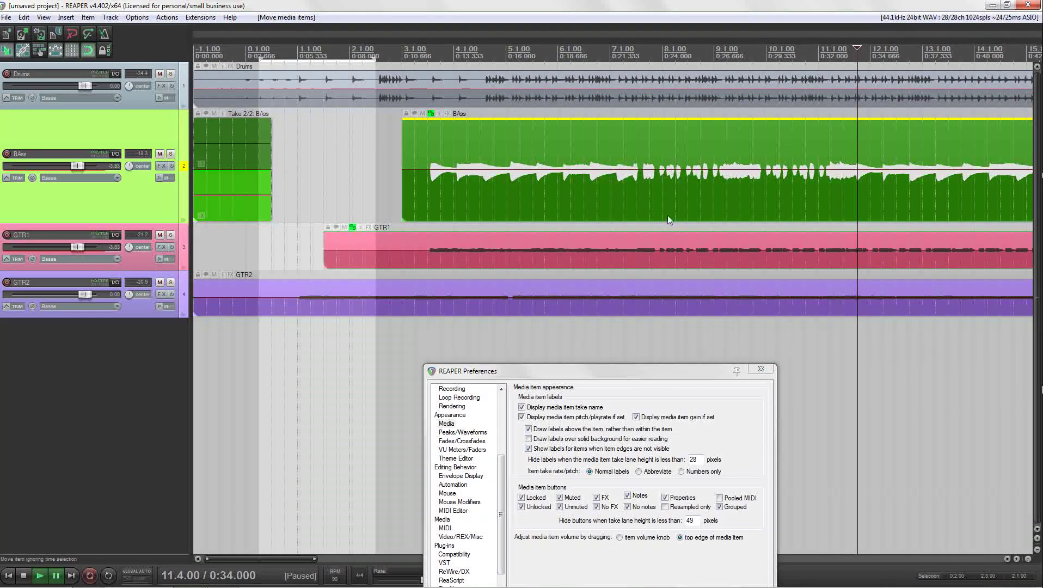
left_click_drag(759, 145, 625, 195)
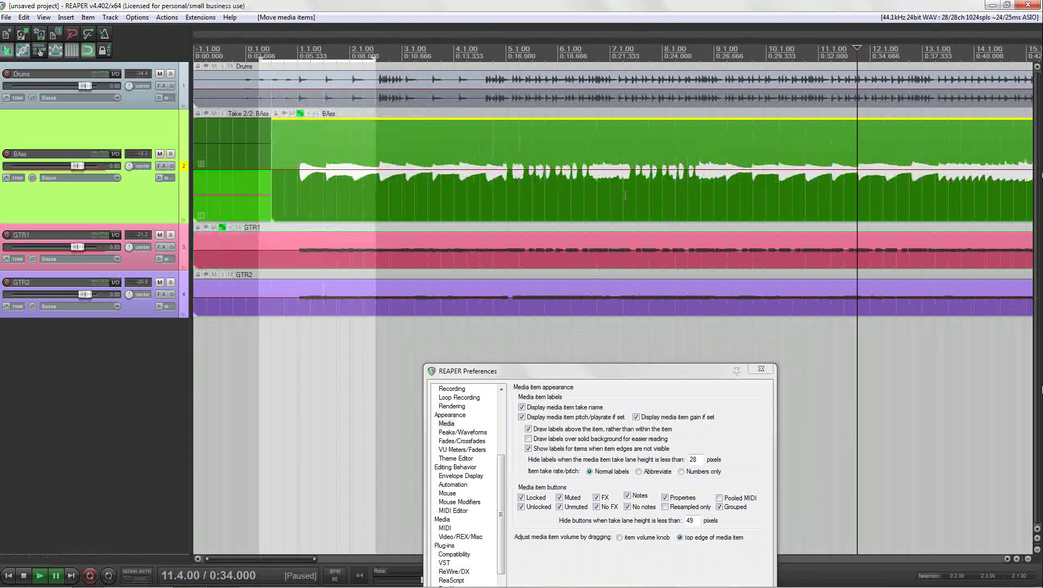
Disable the Grouped media item button, apply it, and nudge the grouped BAss item without its group indicator.
left_click_drag(630, 365, 652, 152)
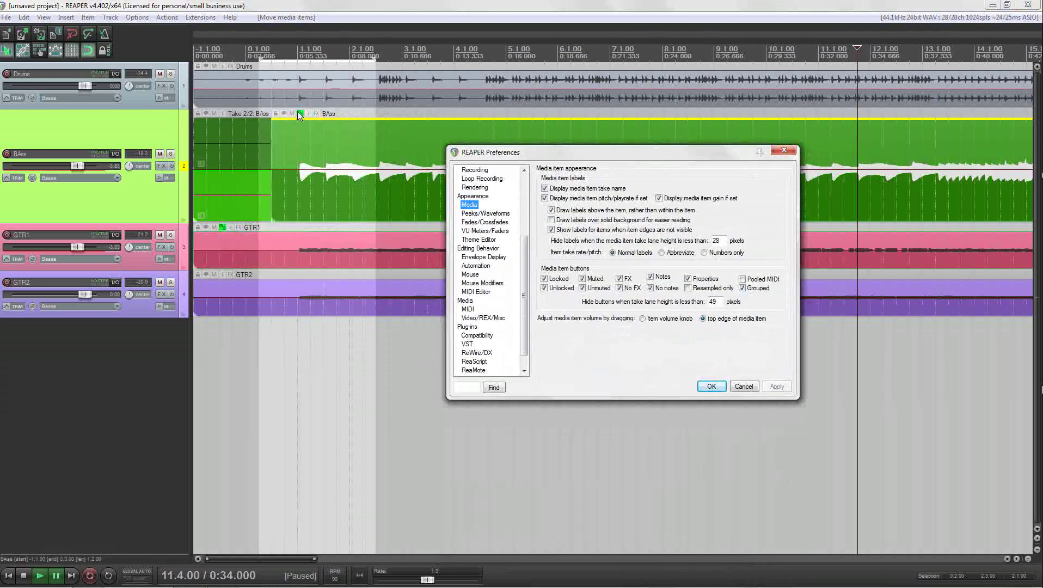
left_click(742, 289)
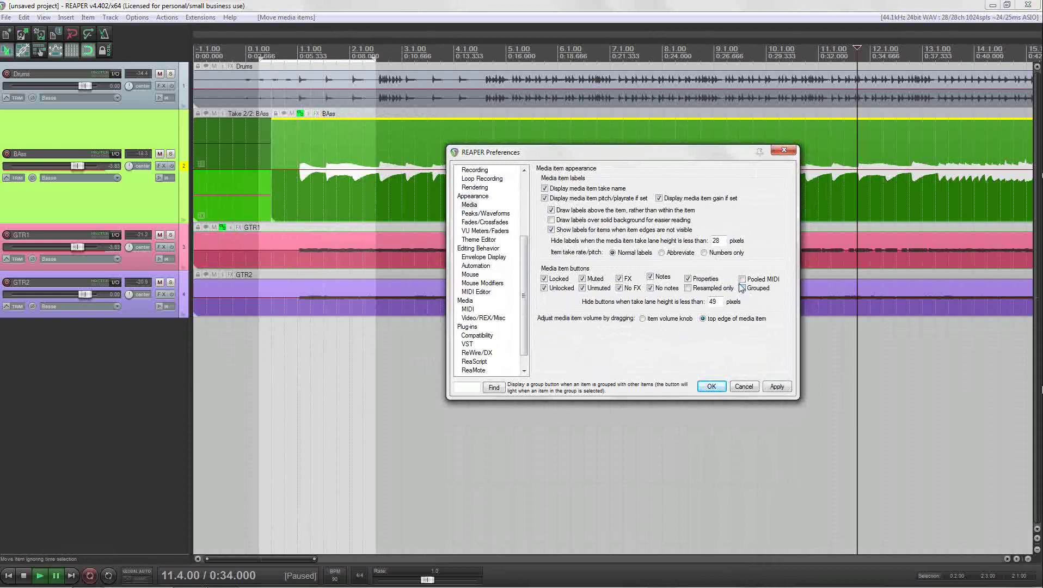
left_click(777, 387)
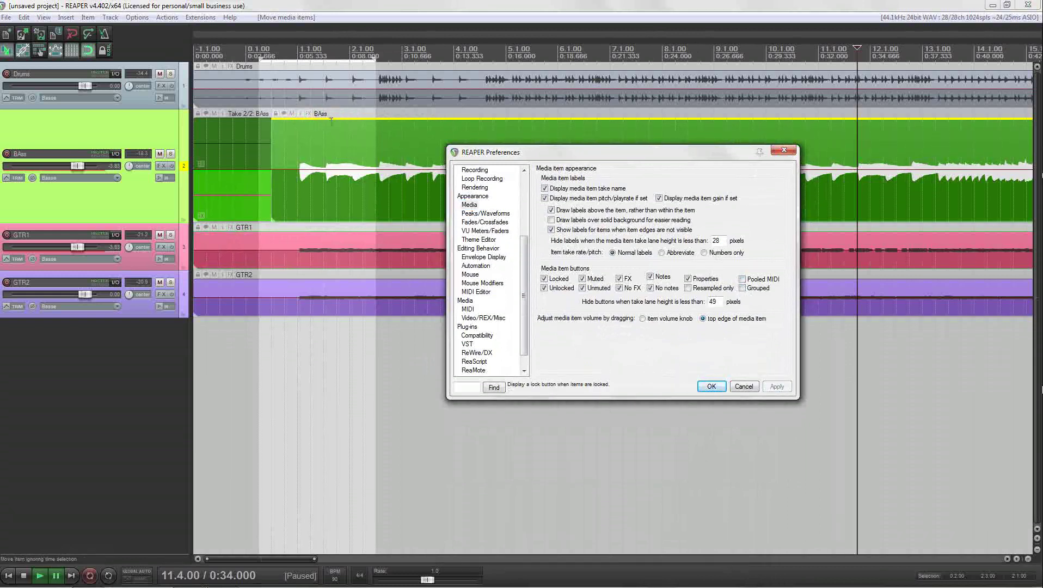
left_click_drag(554, 156, 562, 303)
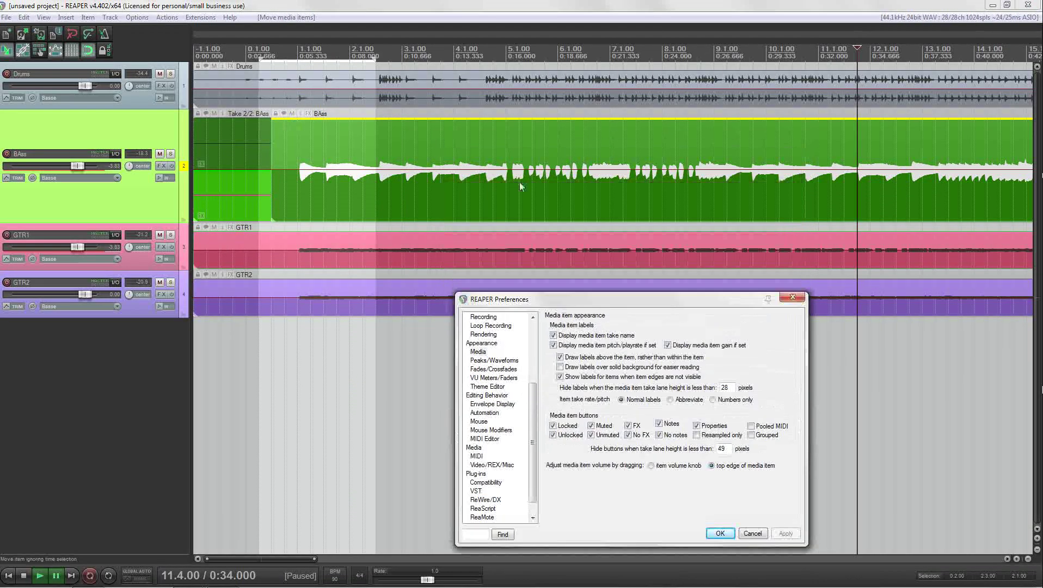
left_click(520, 188)
mouse_move(494, 163)
left_mouse_down()
mouse_move(703, 163)
mouse_move(500, 164)
left_mouse_up()
Enable the Grouped media item button again and apply it.
left_click_drag(582, 263, 591, 154)
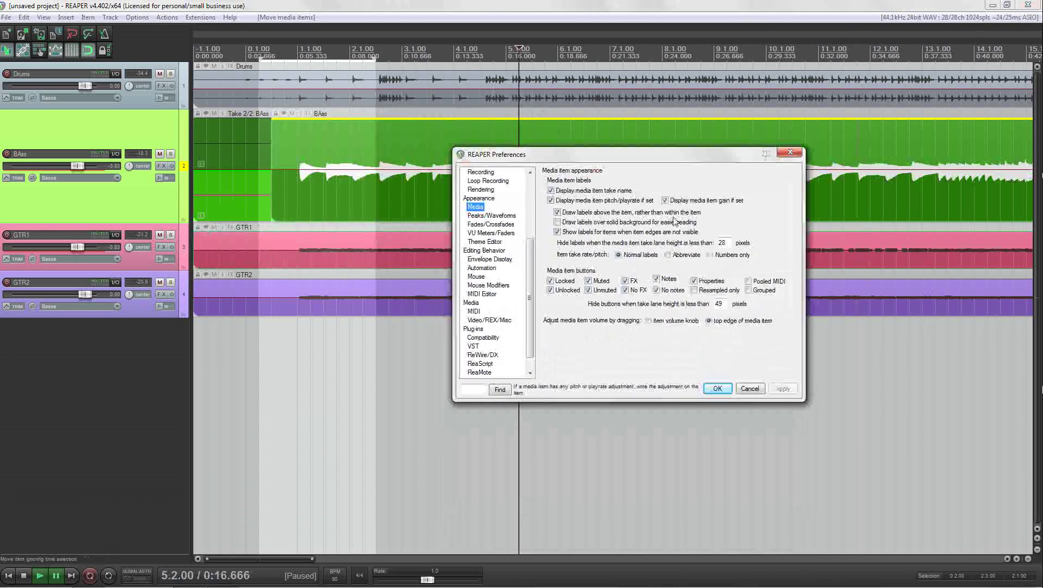
left_click(748, 289)
left_click(784, 392)
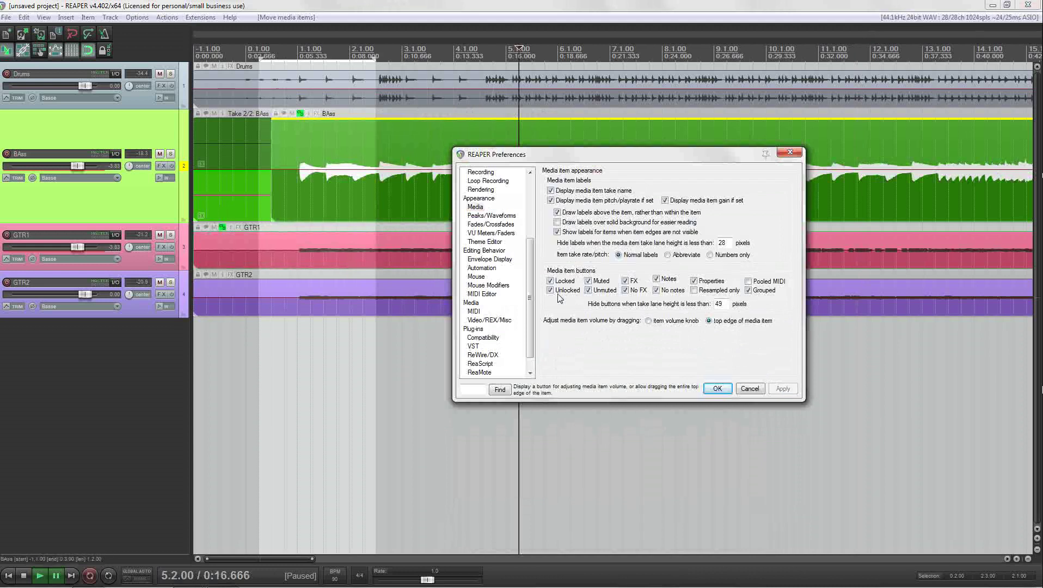
Remove the GTR1 item from the group using its group indicator, and test the second BAss item's movement.
left_click_drag(572, 155, 518, 328)
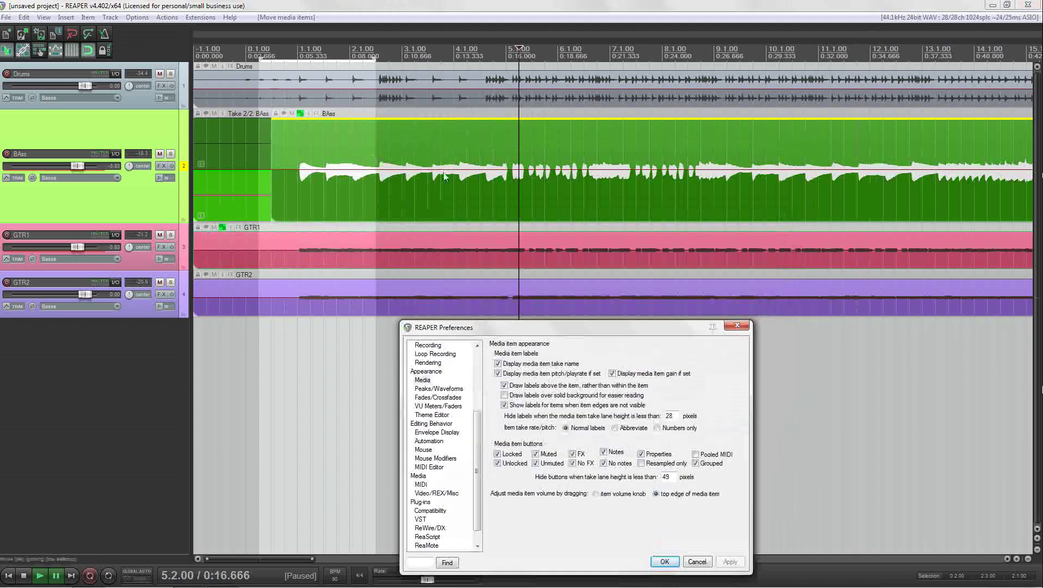
left_click(468, 177)
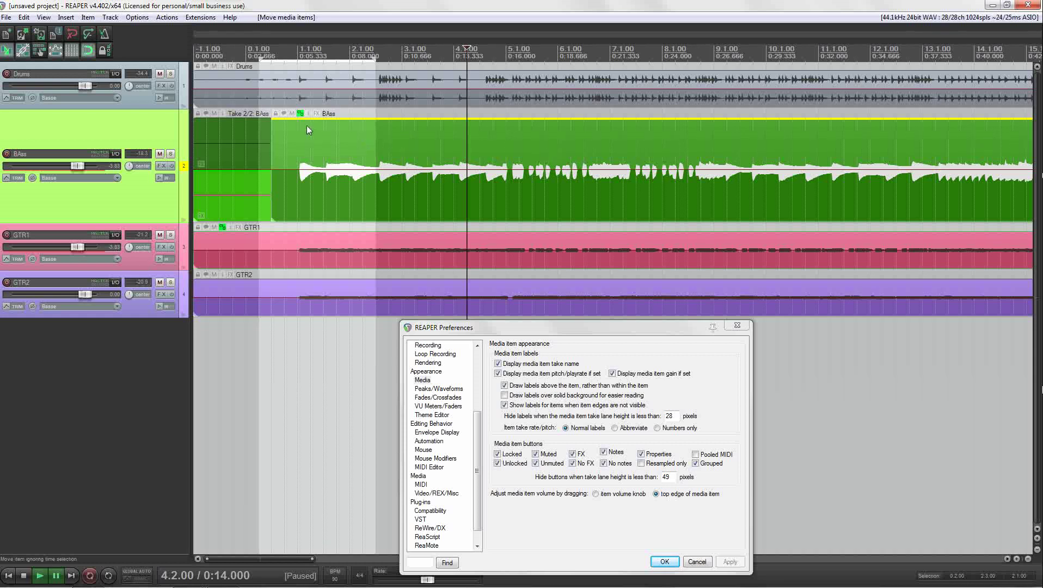
left_click(224, 227)
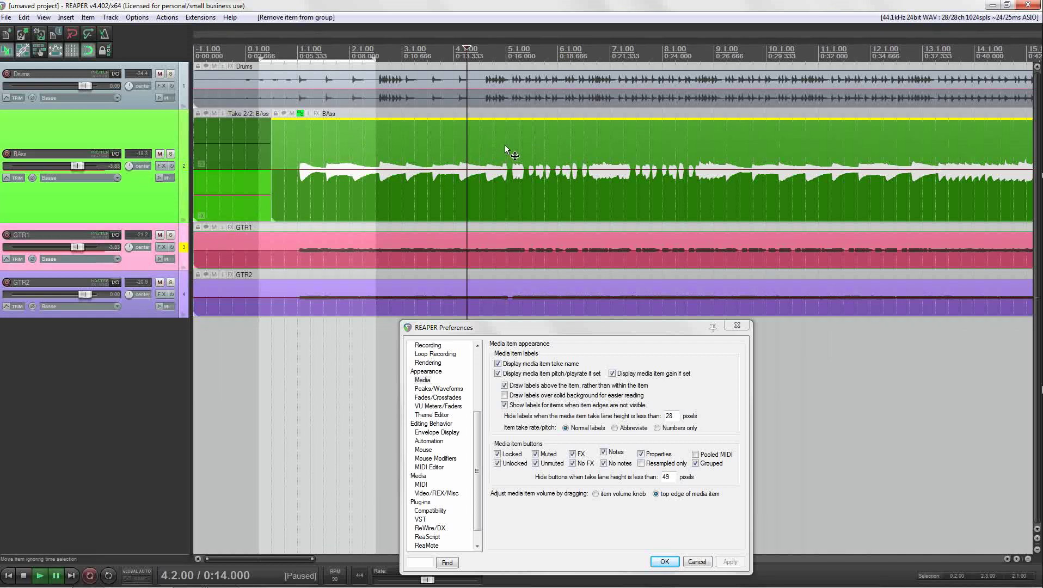
left_click_drag(505, 144, 515, 170)
left_click_drag(577, 328, 554, 185)
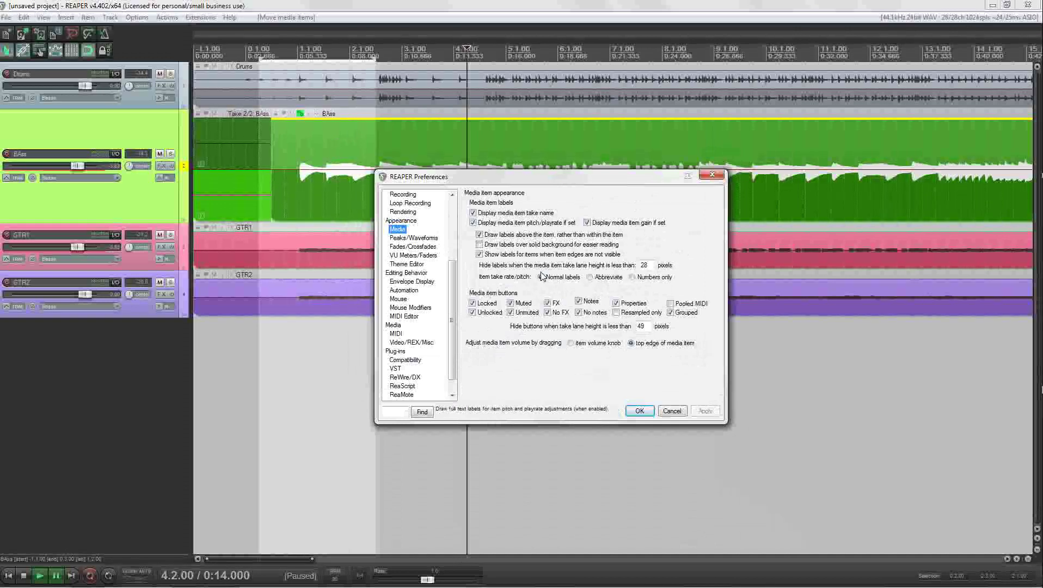
left_click_drag(573, 180, 576, 258)
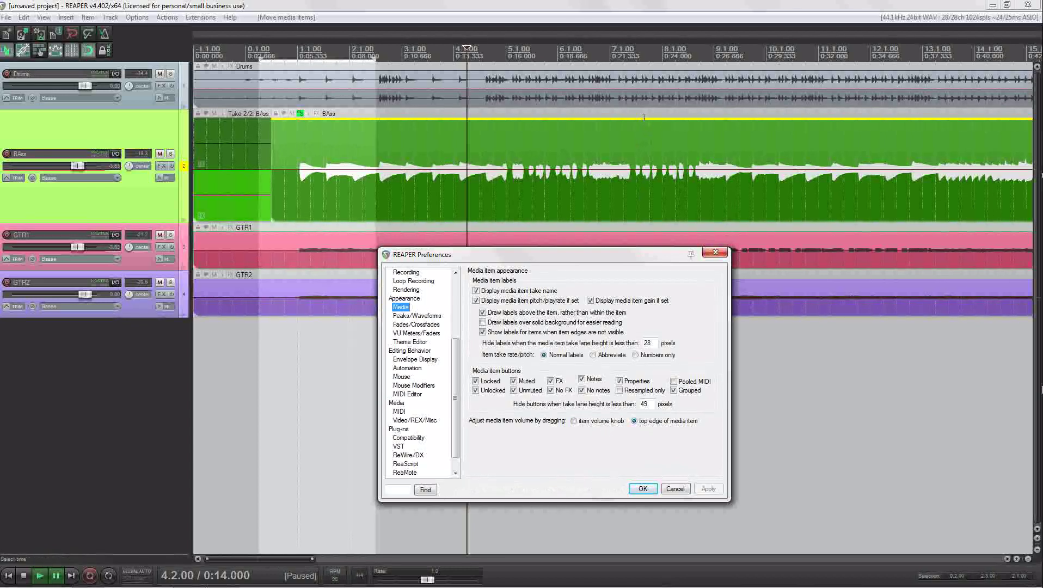
left_click_drag(515, 254, 626, 162)
left_click(331, 174)
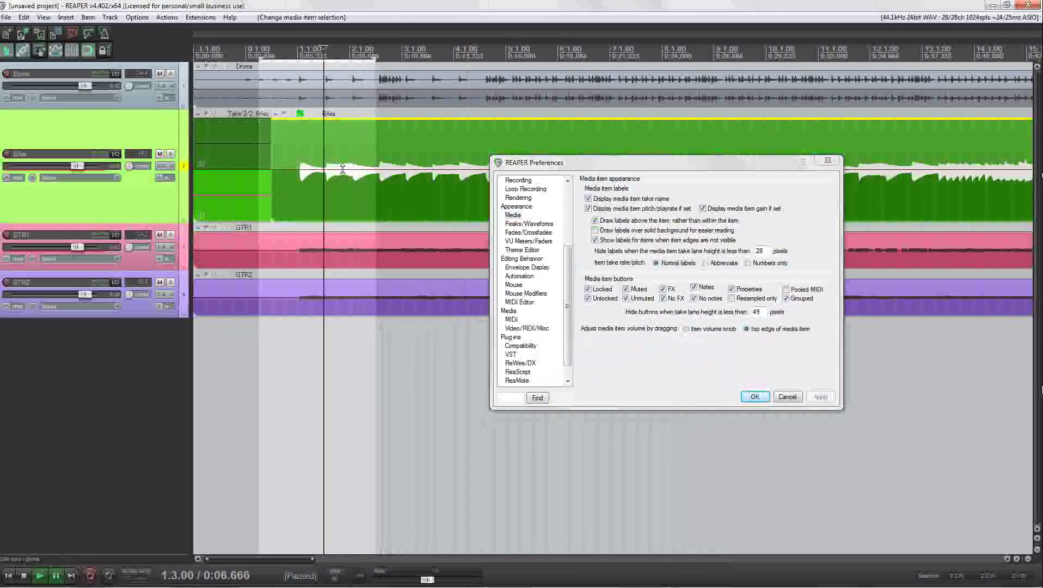
Raise the second BAss item's volume to +3.49 dB using its top edge, and switch item volume adjustment to the item volume knob.
left_click_drag(333, 172, 389, 496)
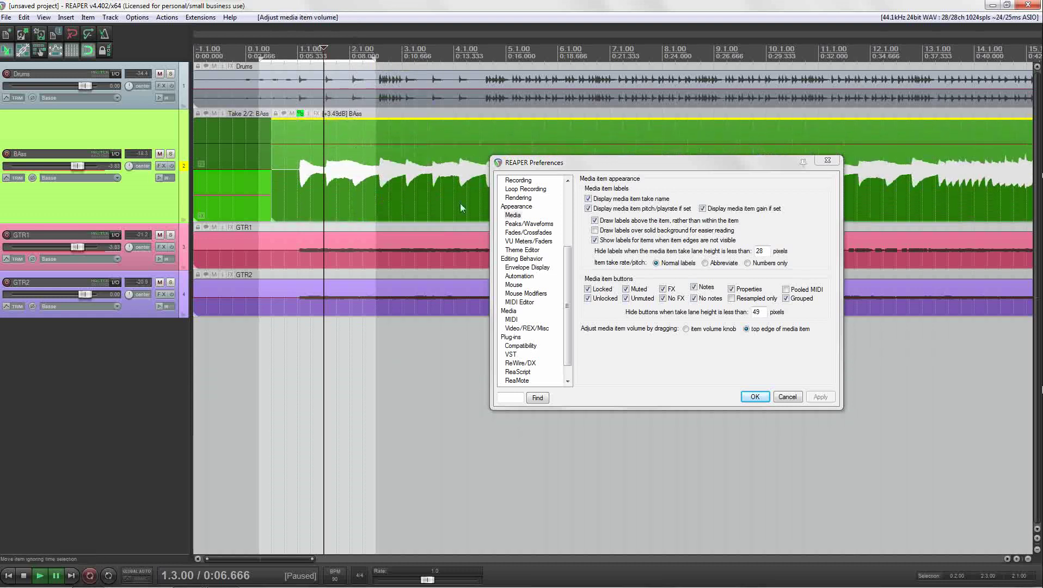
left_click(694, 329)
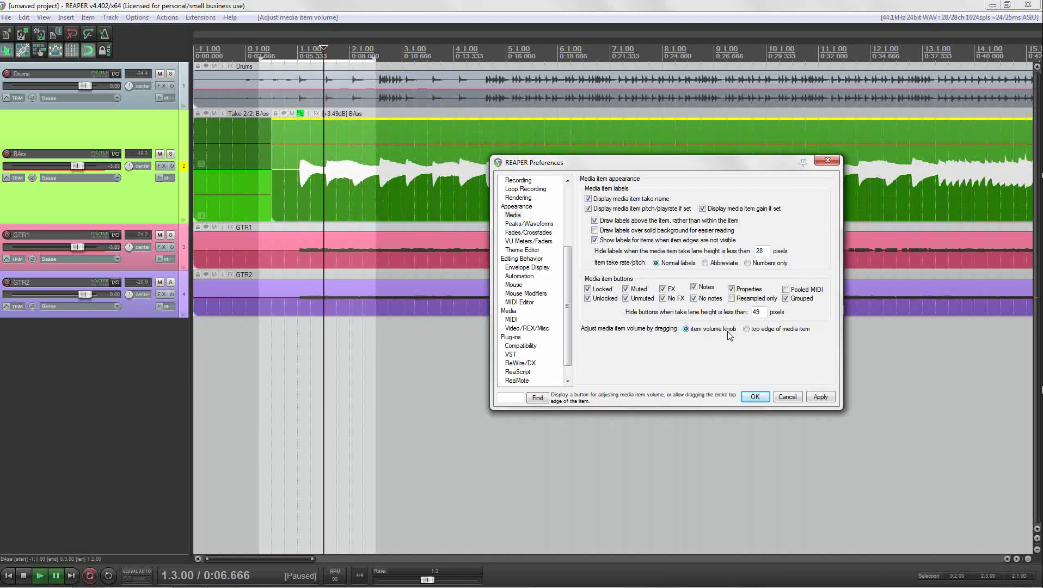
left_click(819, 397)
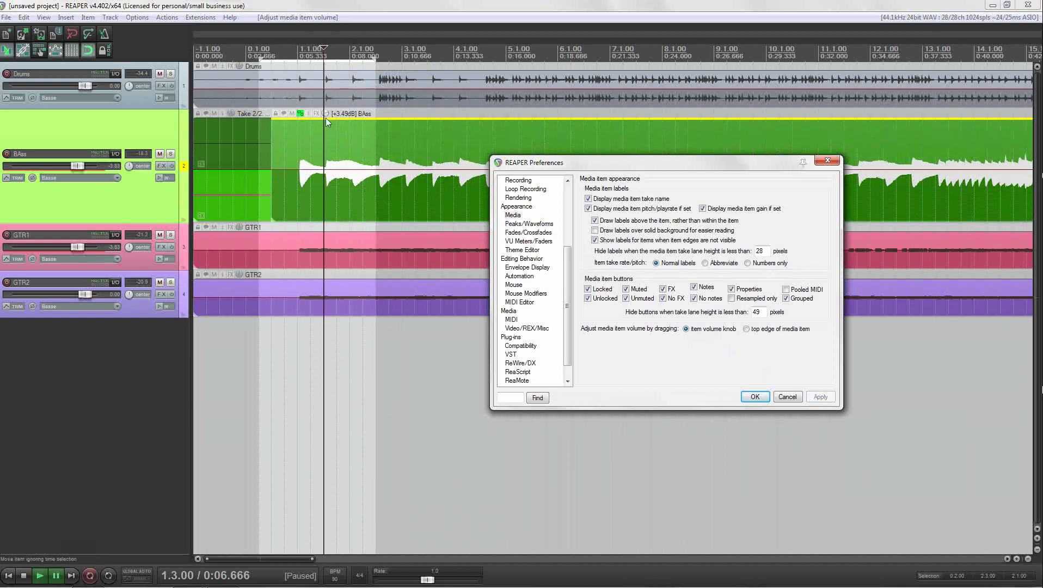
Use the item volume knobs to set the second BAss item to +1.00 dB and the GTR1 item to +1.30 dB.
mouse_move(327, 118)
mouse_move(326, 118)
left_mouse_down()
mouse_move(329, 223)
mouse_move(327, 128)
left_mouse_up()
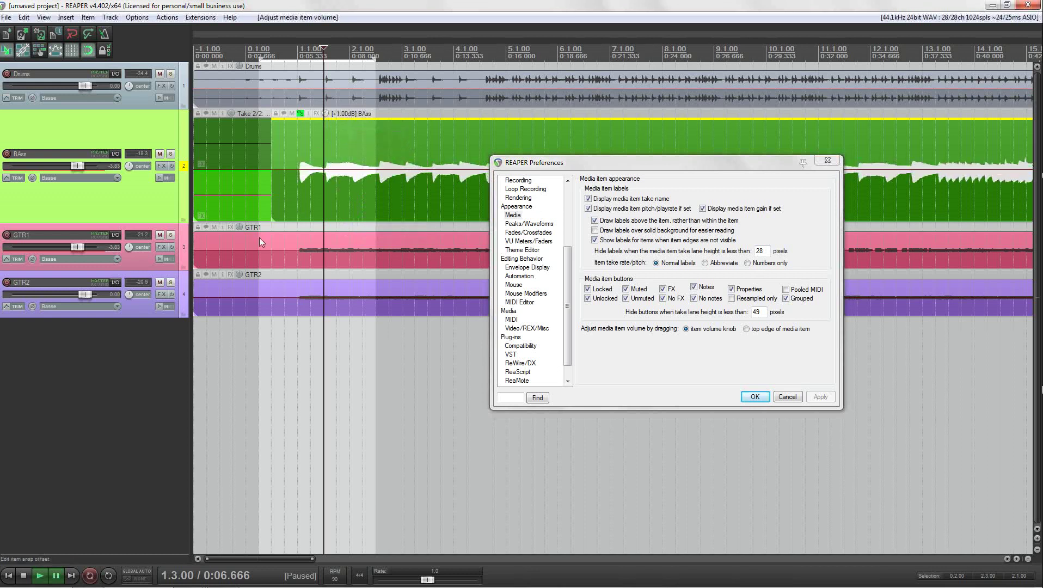
mouse_move(239, 228)
left_mouse_down()
mouse_move(252, 293)
mouse_move(239, 104)
mouse_move(236, 238)
mouse_move(229, 221)
left_mouse_up()
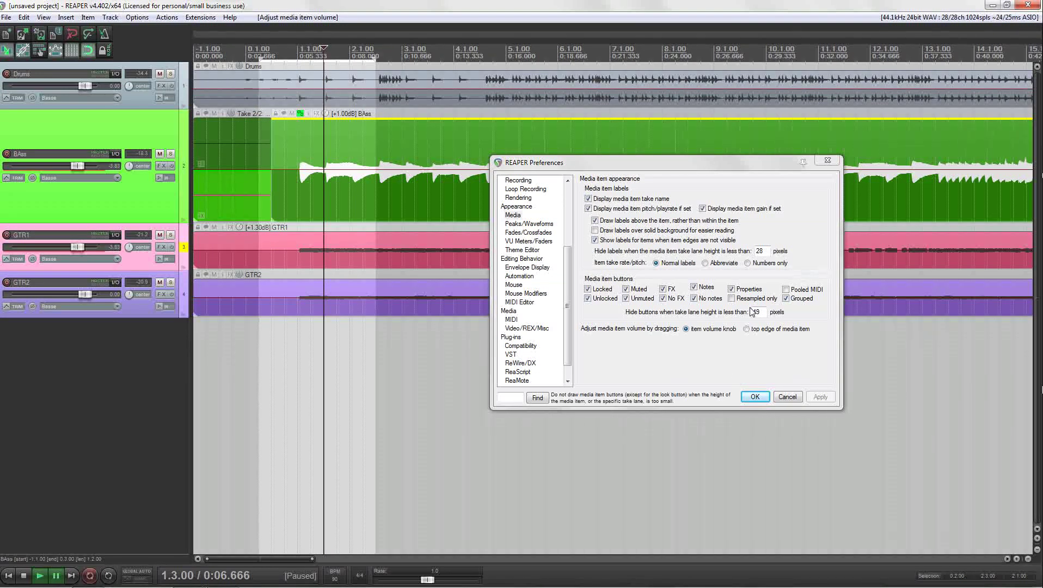
Reduce the BAss track's height and reposition the Preferences window over the arrangement, away from the track controls.
left_click(671, 163)
left_click_drag(671, 161, 532, 122)
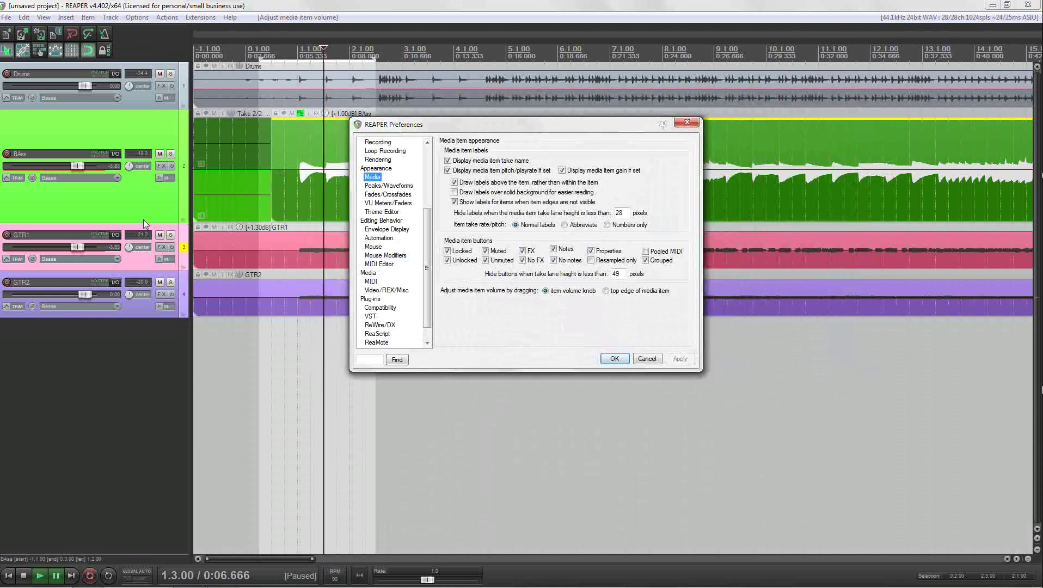
left_click_drag(143, 219, 143, 170)
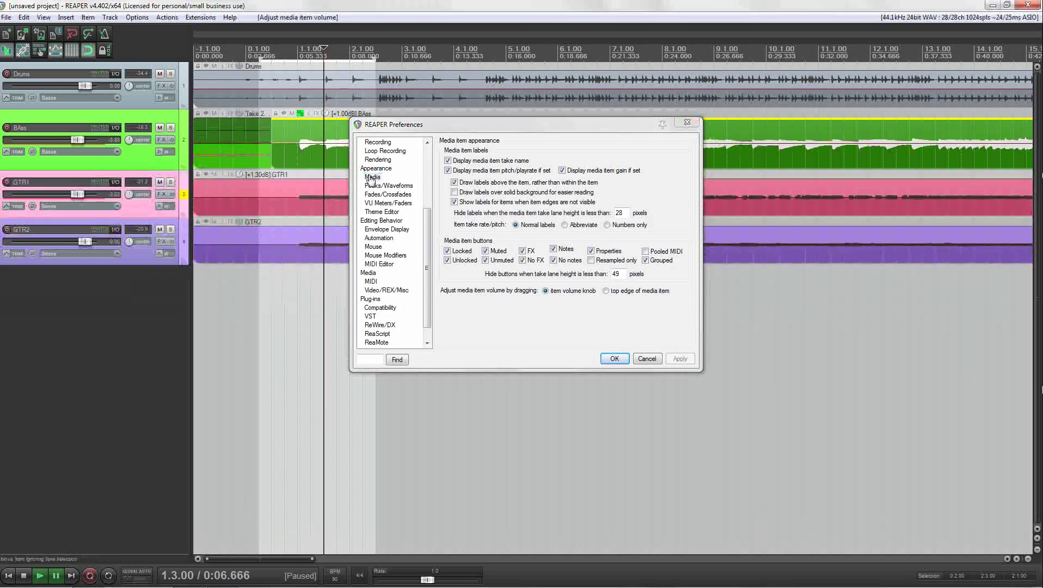
left_click(489, 127)
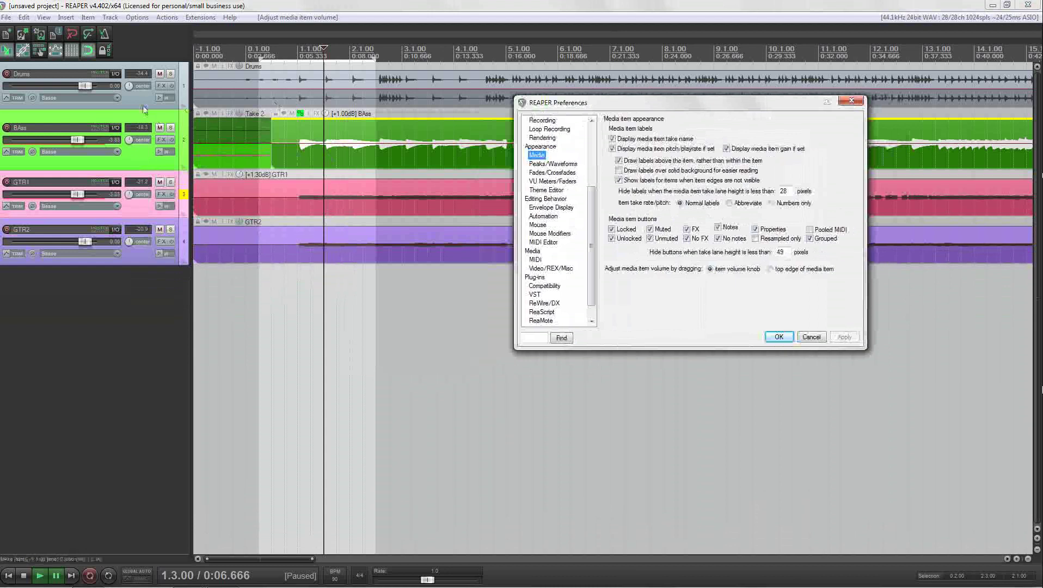
Check the list of installed themes and keep the Reaper_Reno theme selected.
left_click(137, 17)
mouse_move(174, 331)
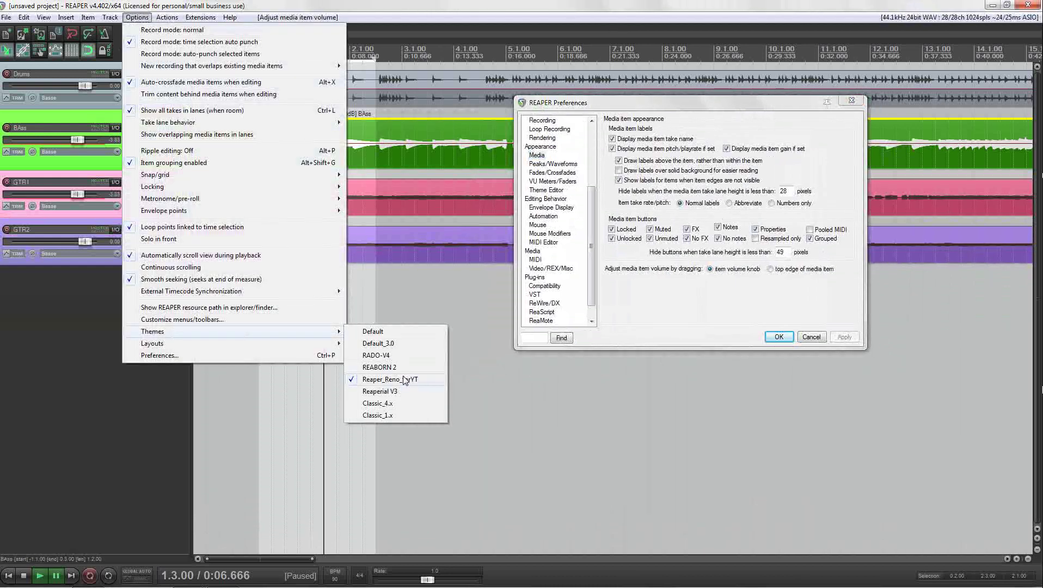
left_click(375, 380)
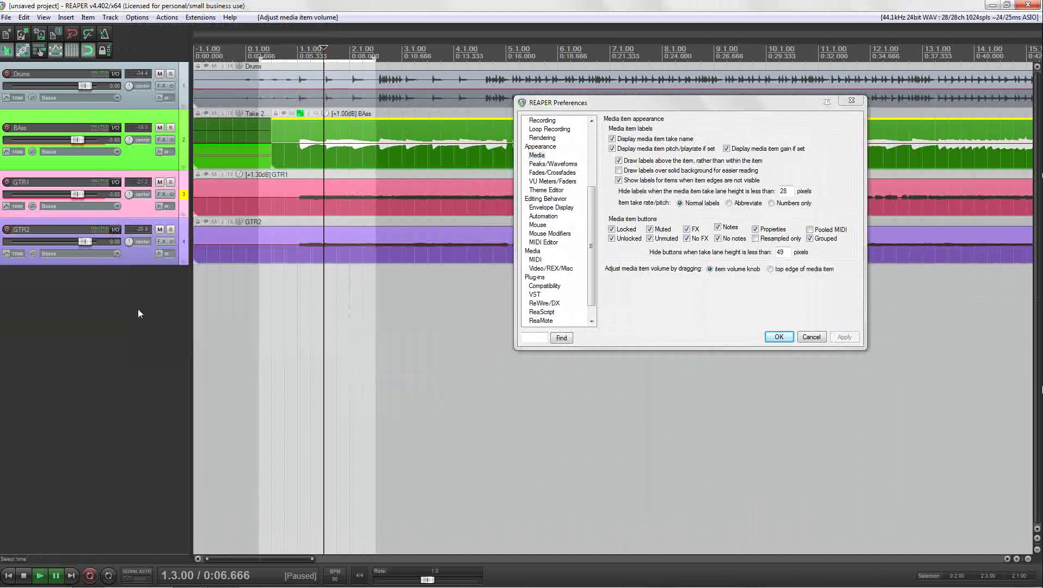
Add a new track below GTR2 and set its track panel layout to Empty Space.
double_click(138, 308)
right_click(134, 302)
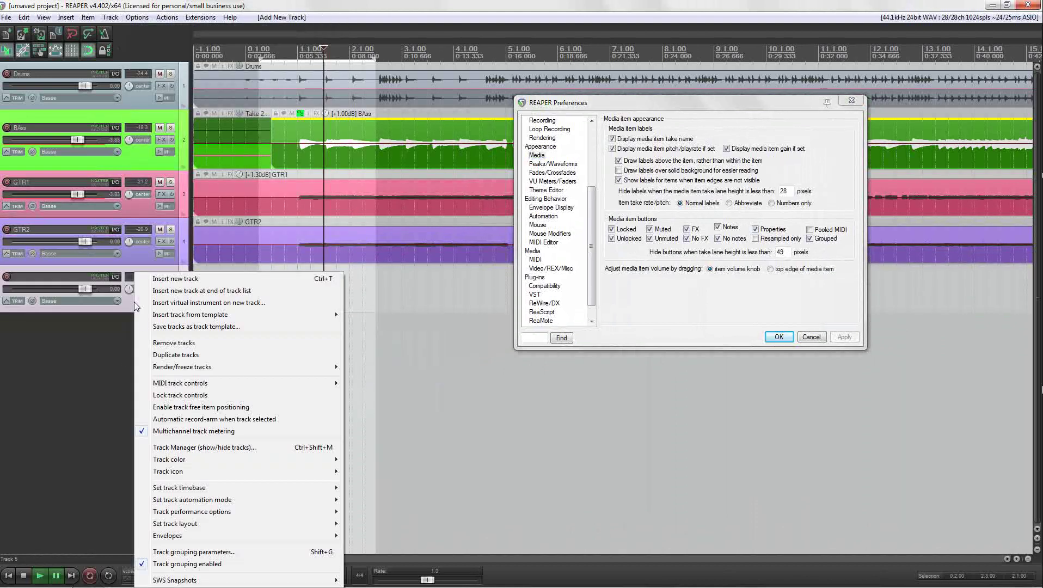
mouse_move(180, 524)
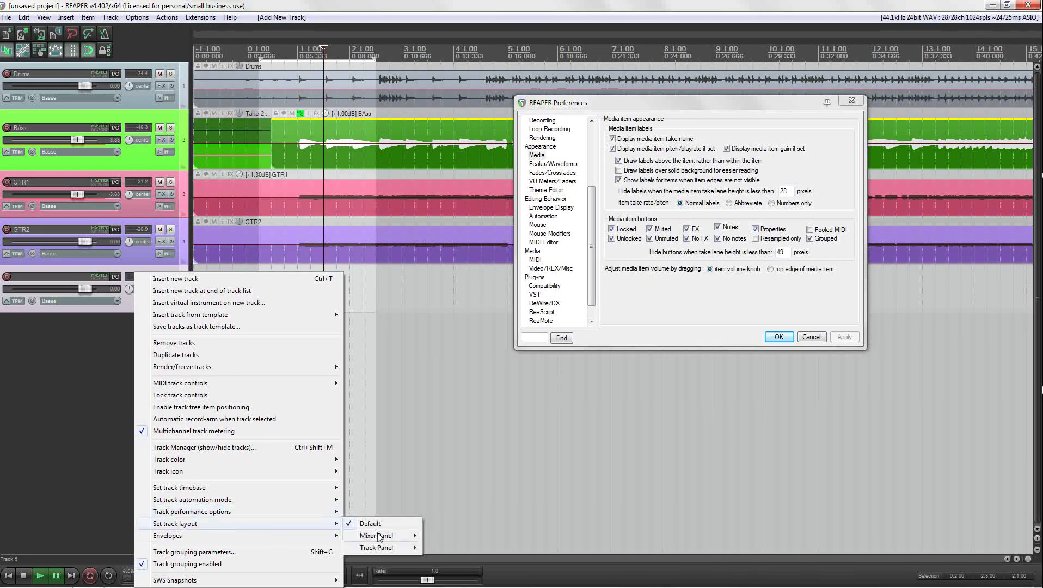
mouse_move(377, 547)
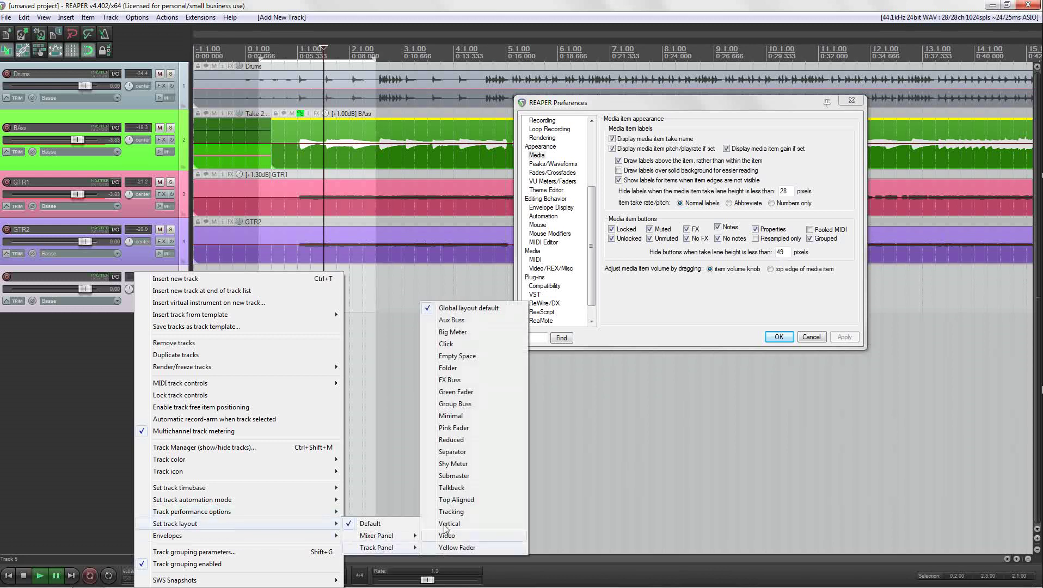
left_click(457, 356)
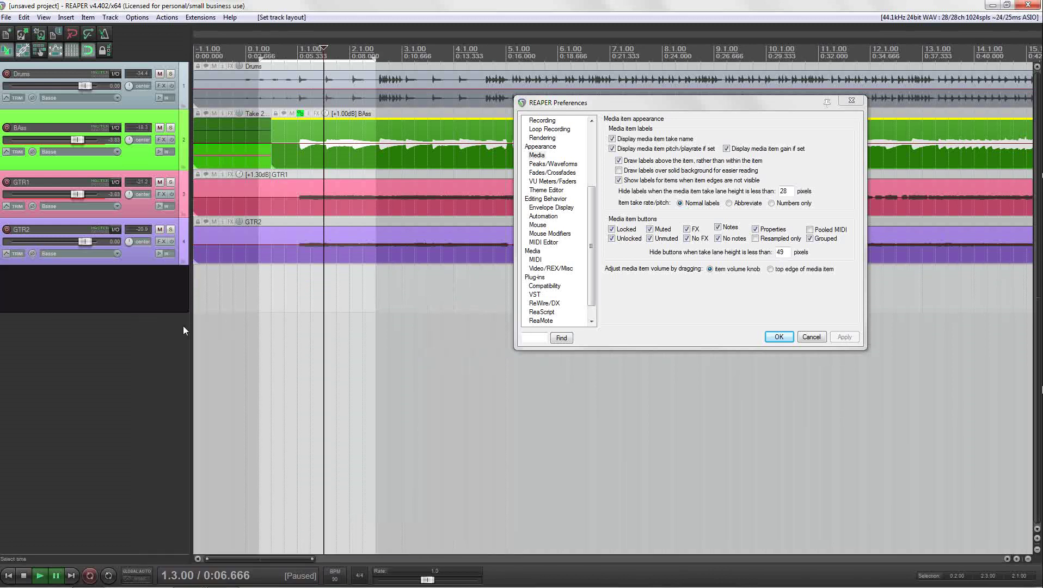
Move the empty-space track between Drums and BAss, and shrink its height to a narrow gap.
mouse_move(154, 344)
left_mouse_down()
mouse_move(150, 468)
mouse_move(147, 304)
mouse_move(138, 381)
mouse_move(139, 354)
left_mouse_up()
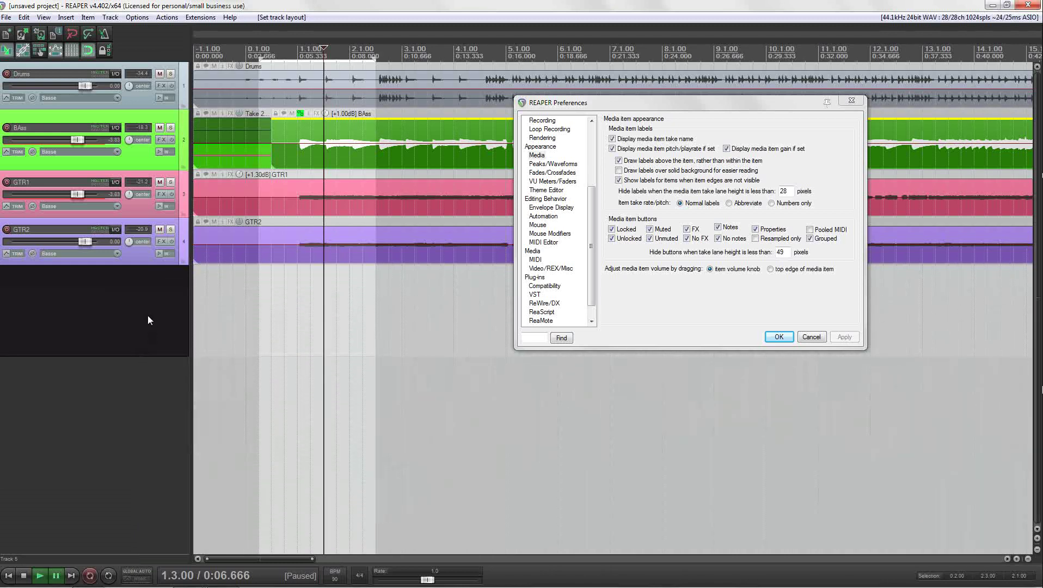
left_click_drag(148, 316, 141, 120)
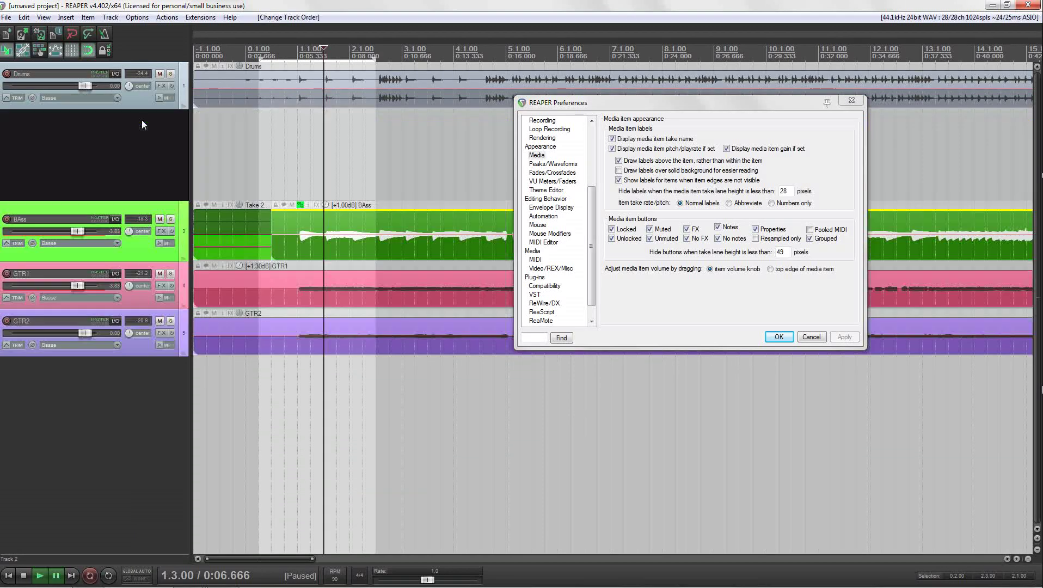
left_click_drag(146, 200, 154, 110)
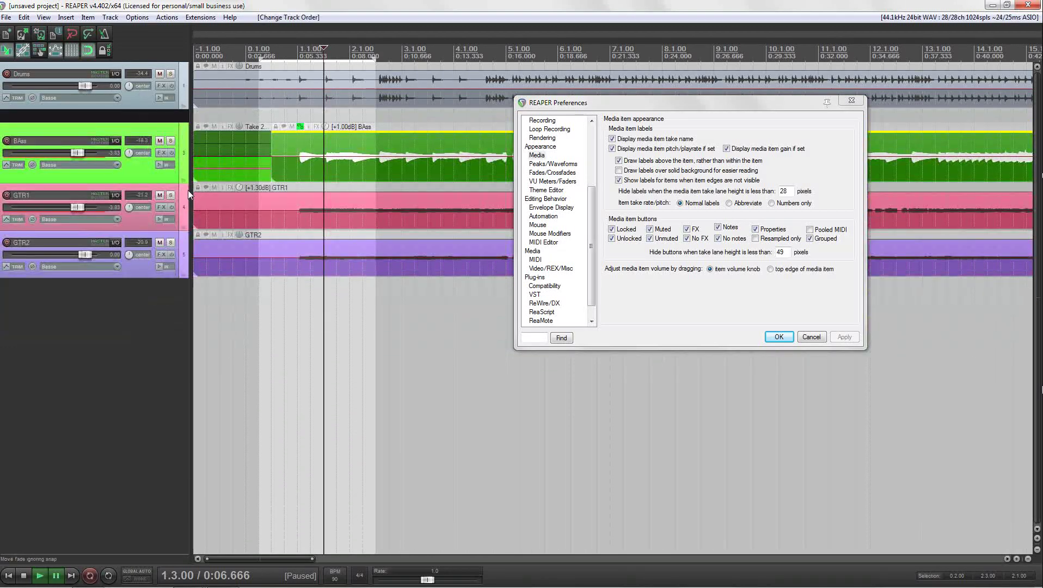
Show the mixer and set track 2's mixer panel layout to Empty space.
left_click(43, 17)
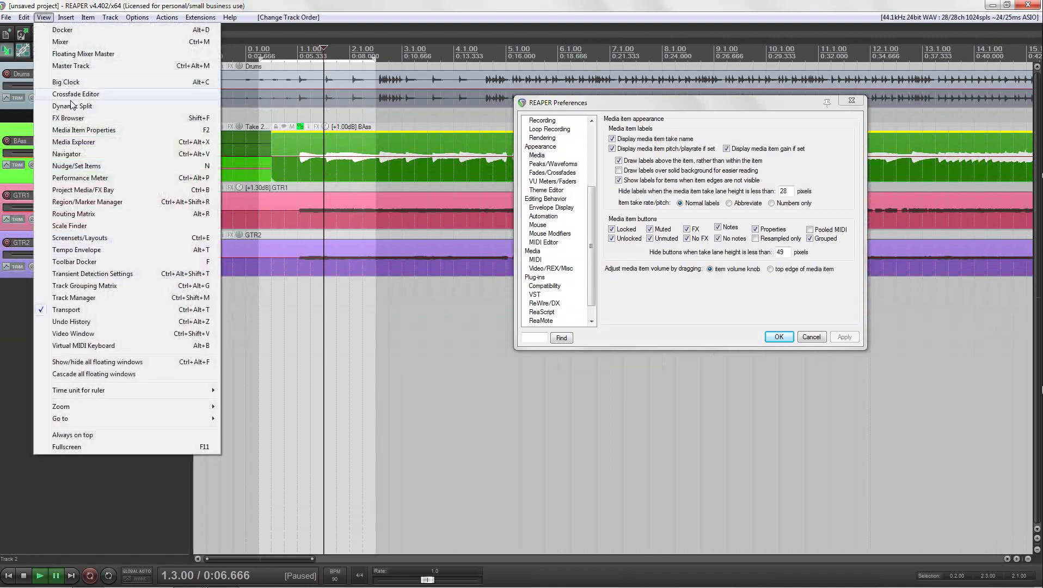
left_click(61, 42)
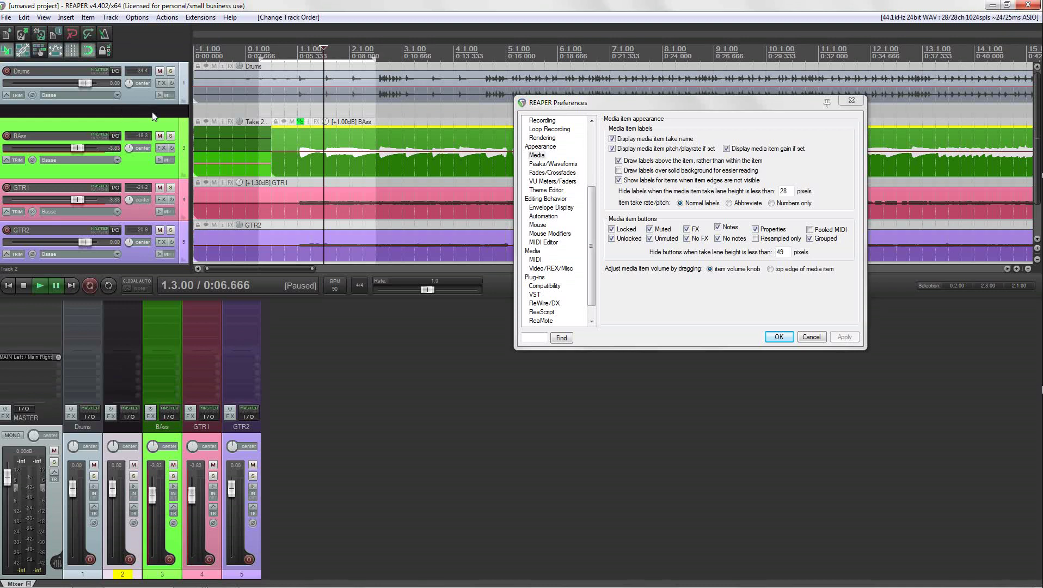
right_click(124, 459)
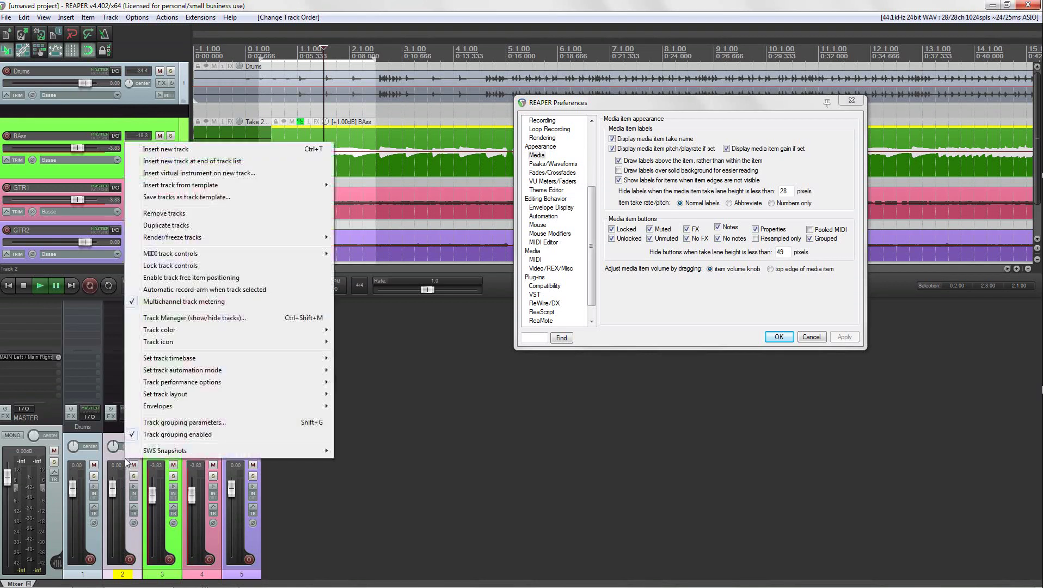
mouse_move(298, 401)
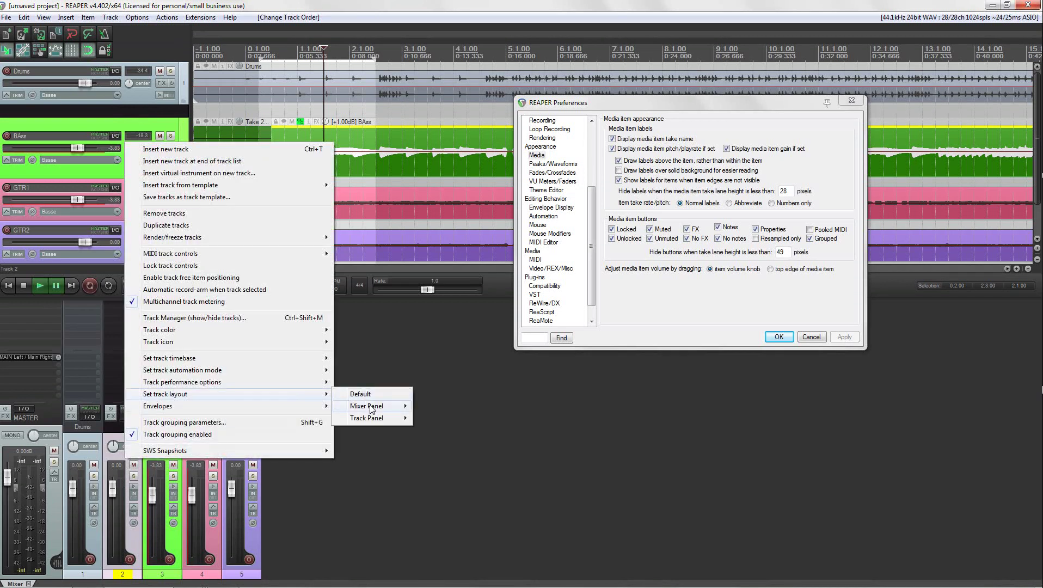
mouse_move(376, 407)
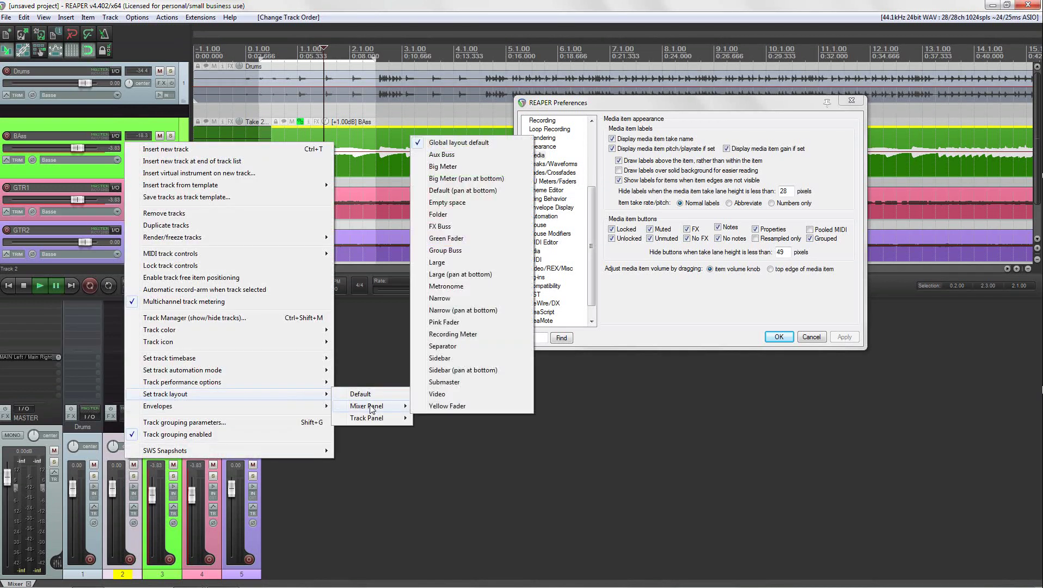
left_click(446, 203)
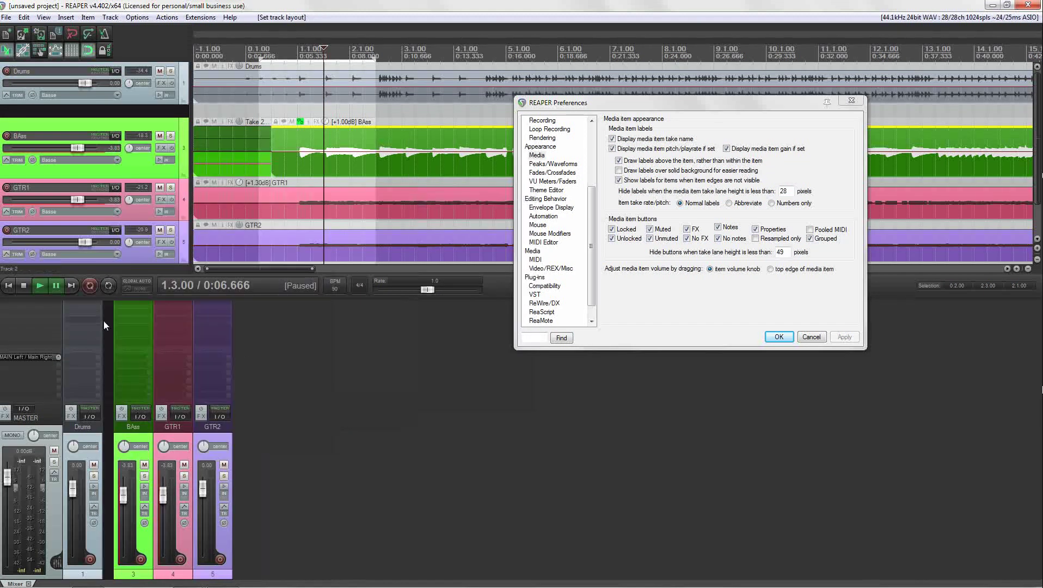